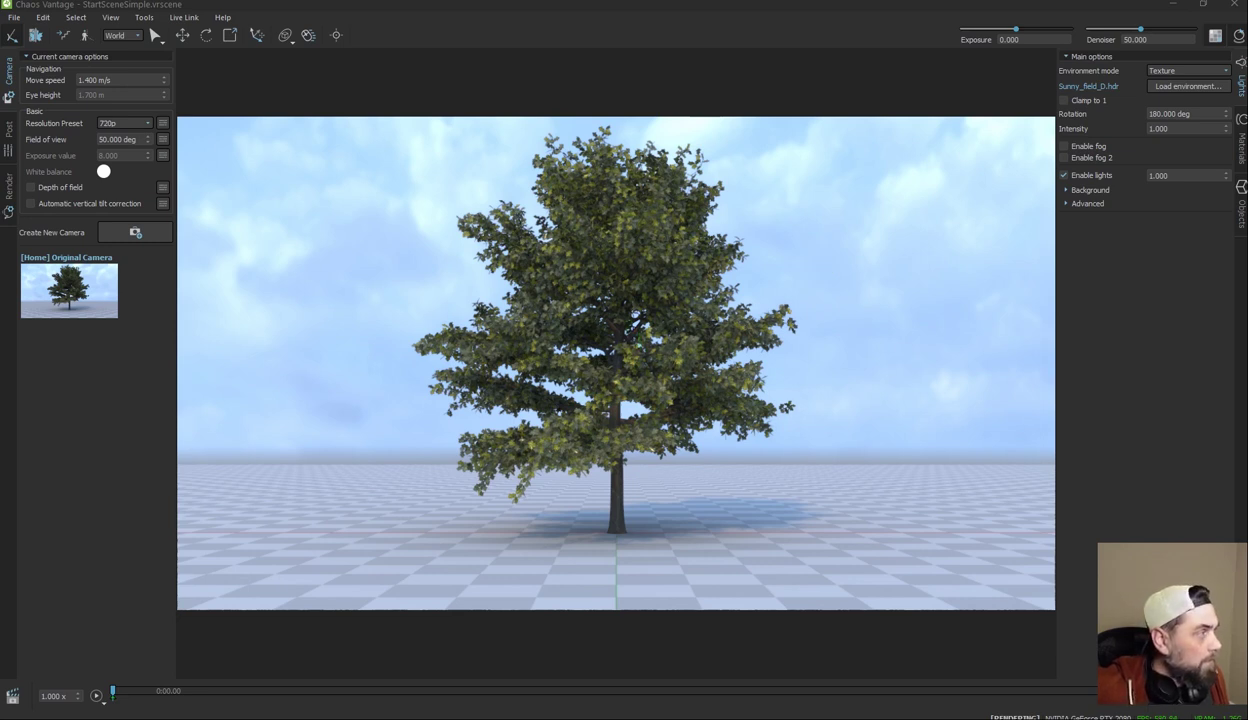
drag(975, 256, 764, 172)
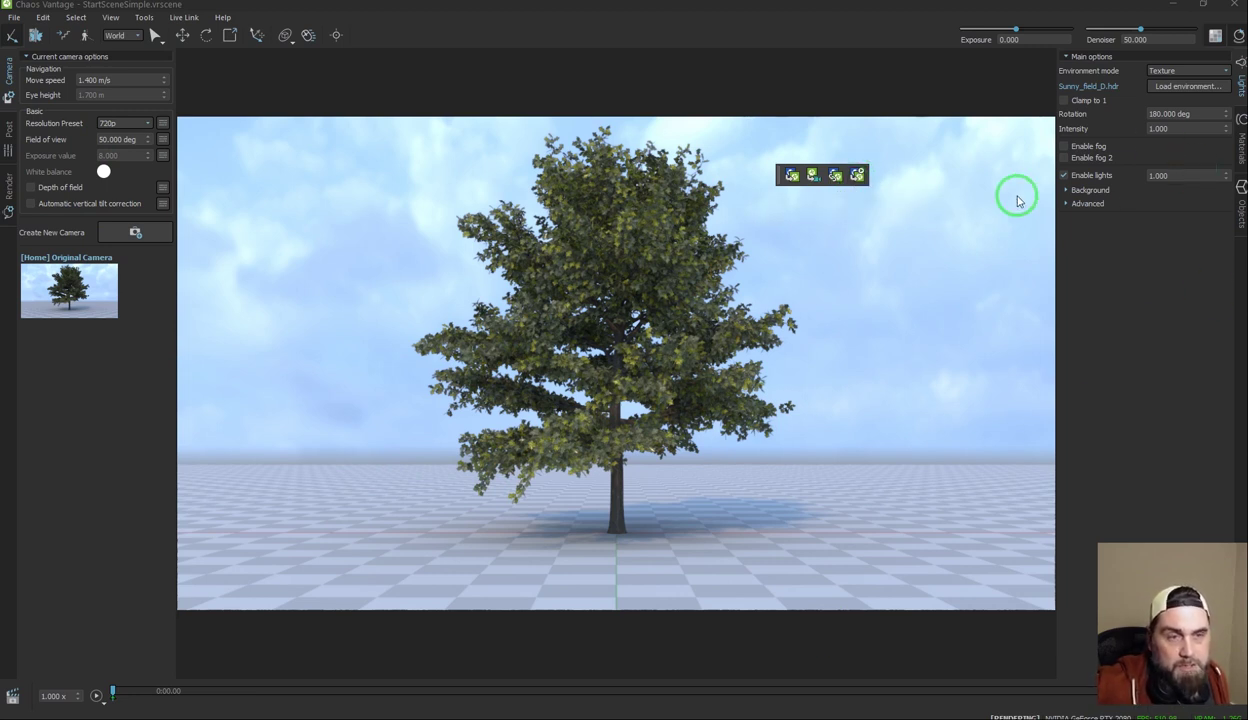
click(13, 696)
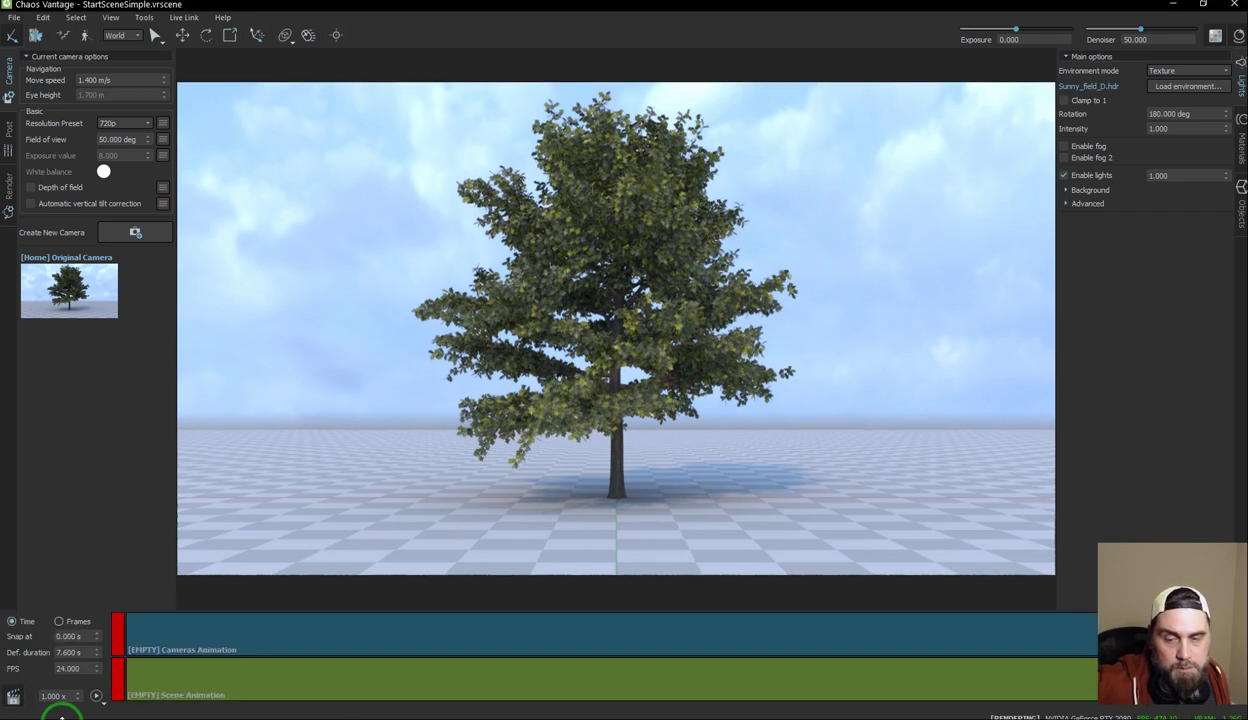
click(13, 696)
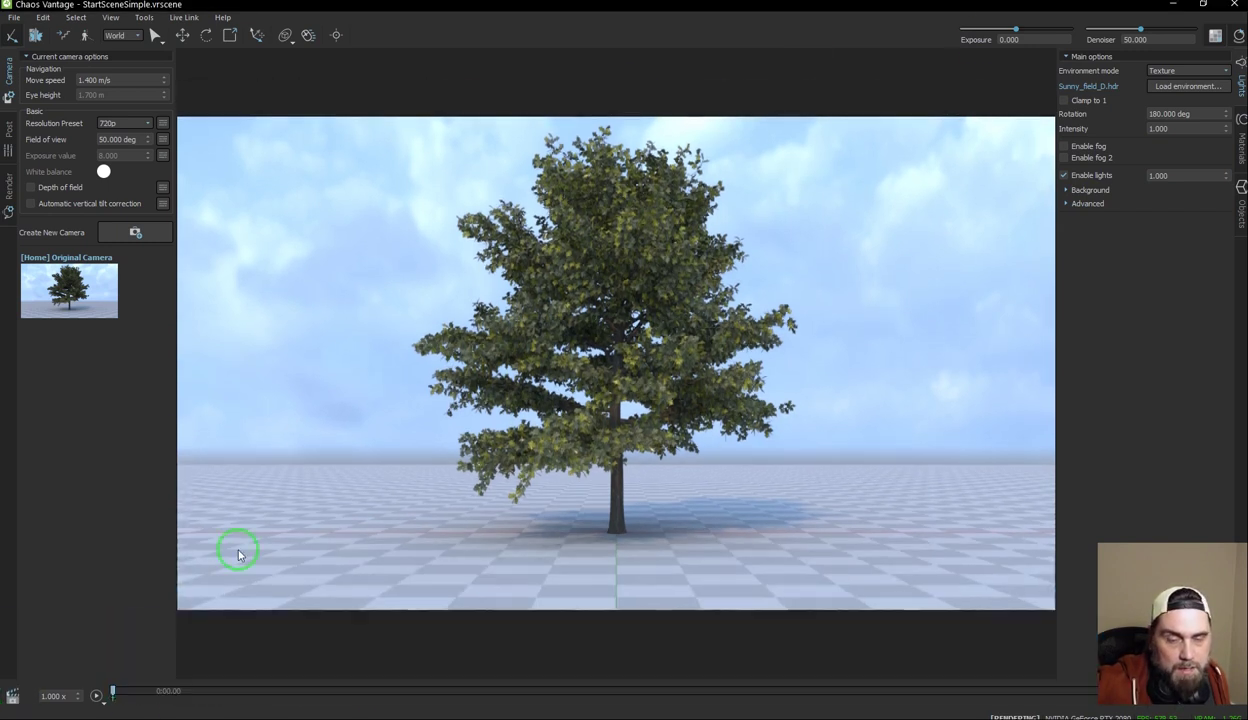
key(alt+Tab)
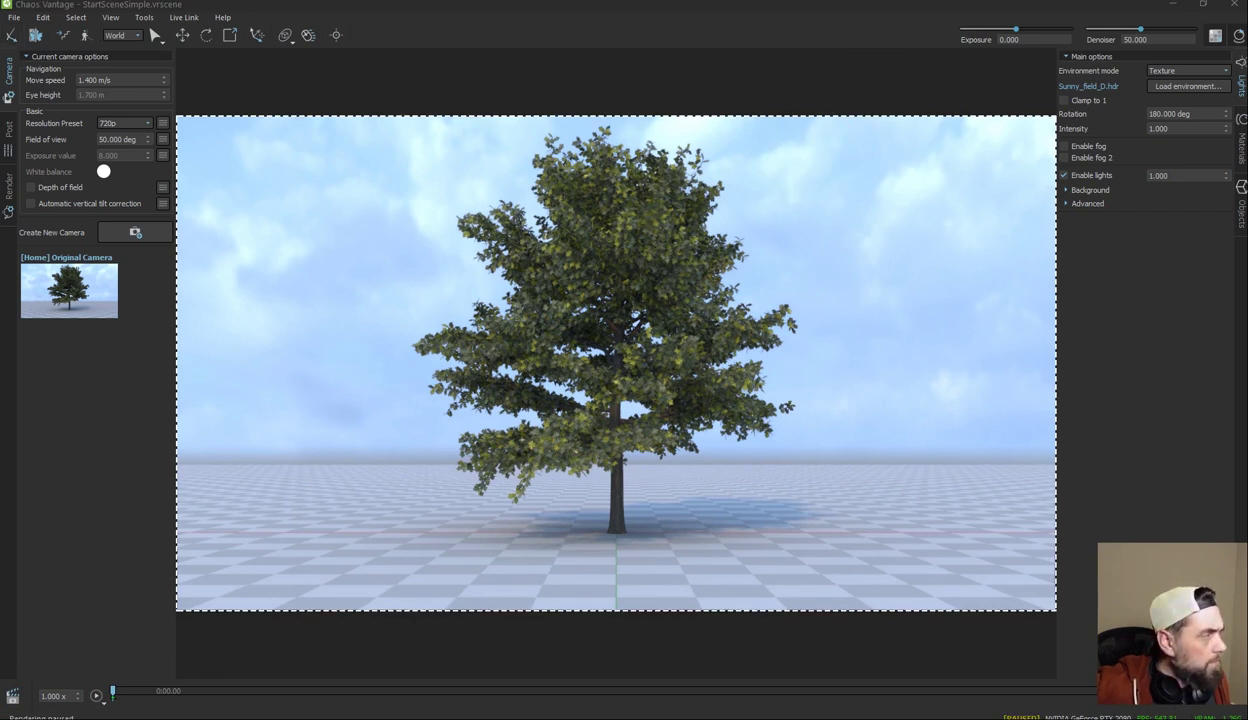
middle_drag(714, 344, 725, 335)
drag(711, 342, 701, 410)
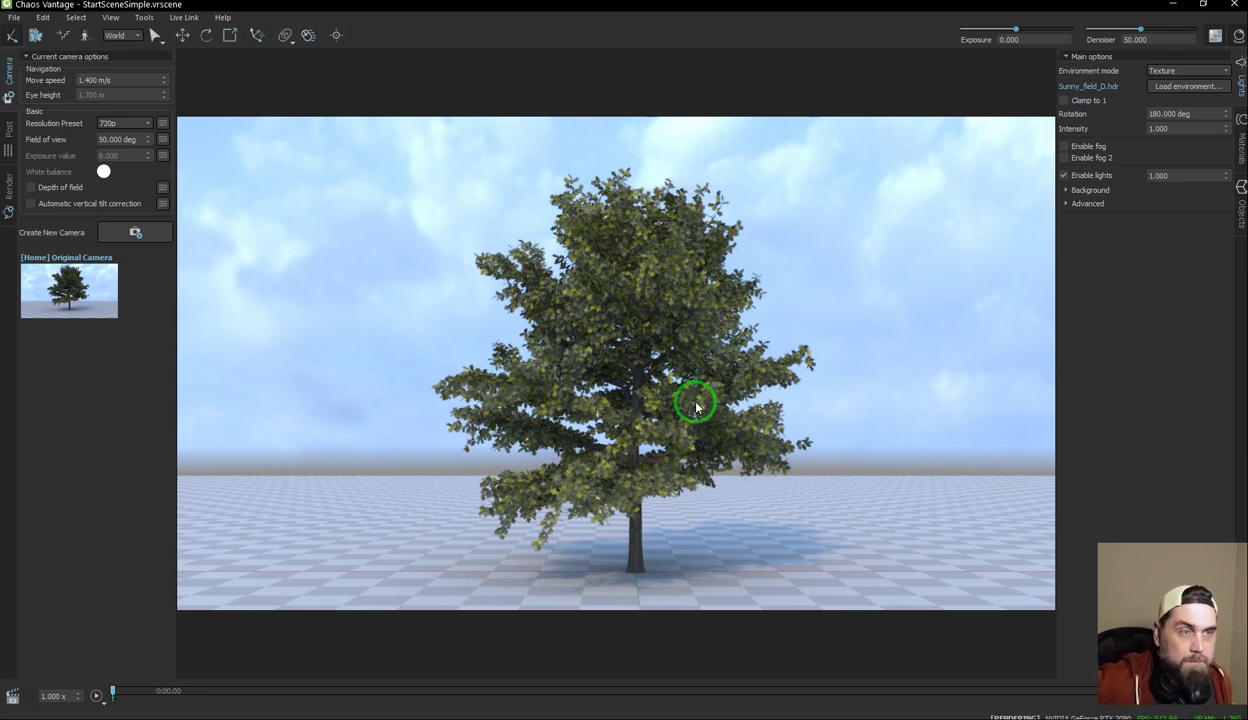
middle_drag(638, 393, 629, 371)
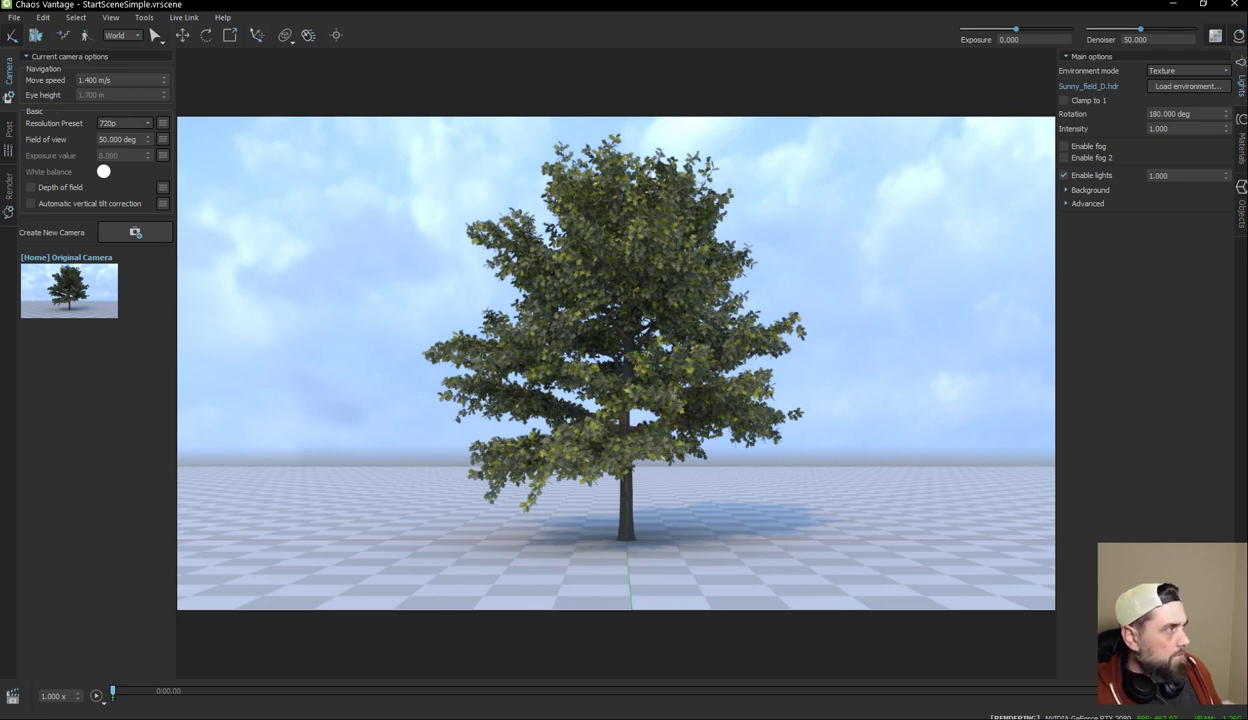
Step: Switch to 3ds Max and examine the backyard pool scene from several angles
key(alt+Tab)
drag(0, 400, 520, 0)
middle_drag(740, 459, 910, 428)
middle_drag(672, 446, 640, 456)
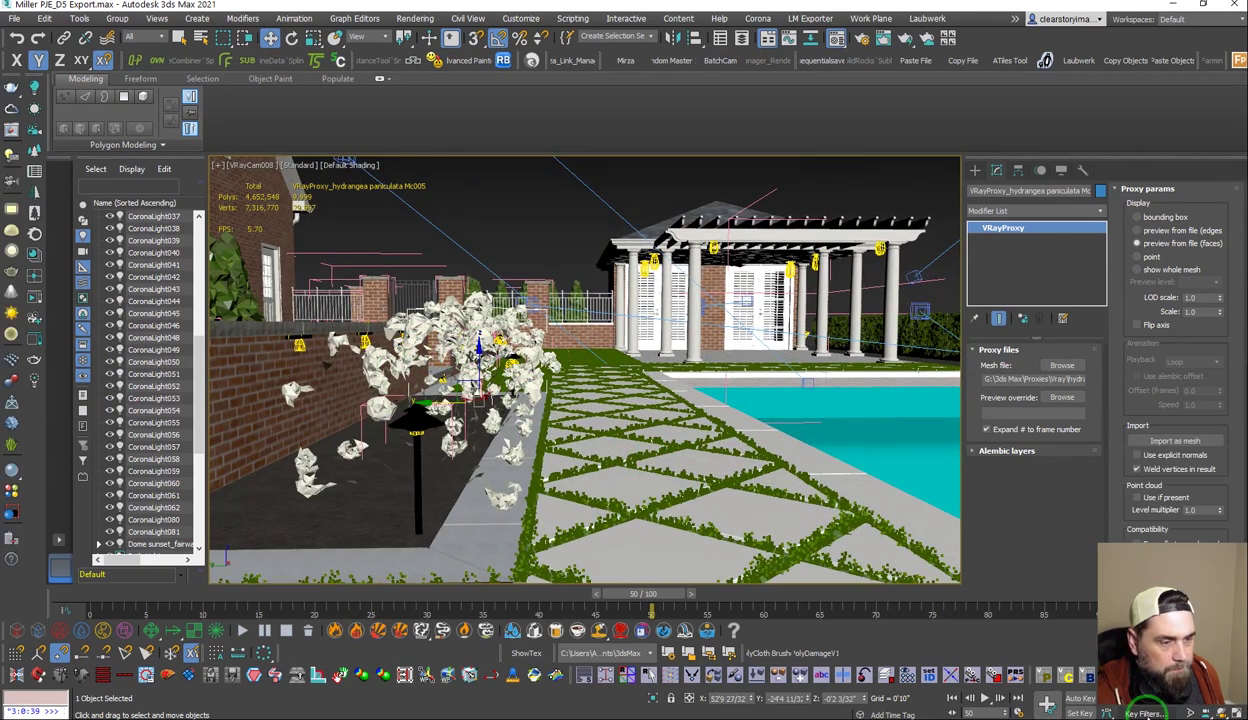
alt+middle_drag(645, 445, 602, 452)
alt+middle_drag(476, 435, 515, 548)
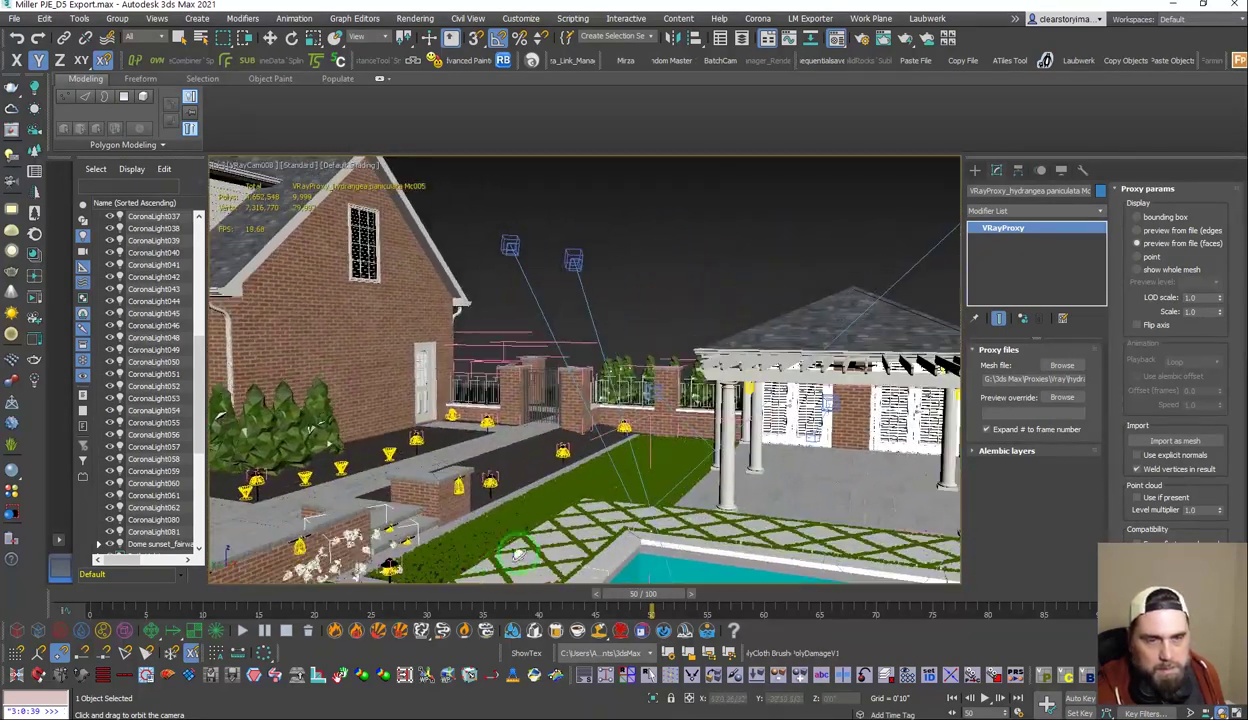
alt+middle_drag(666, 370, 468, 544)
alt+middle_drag(604, 430, 597, 465)
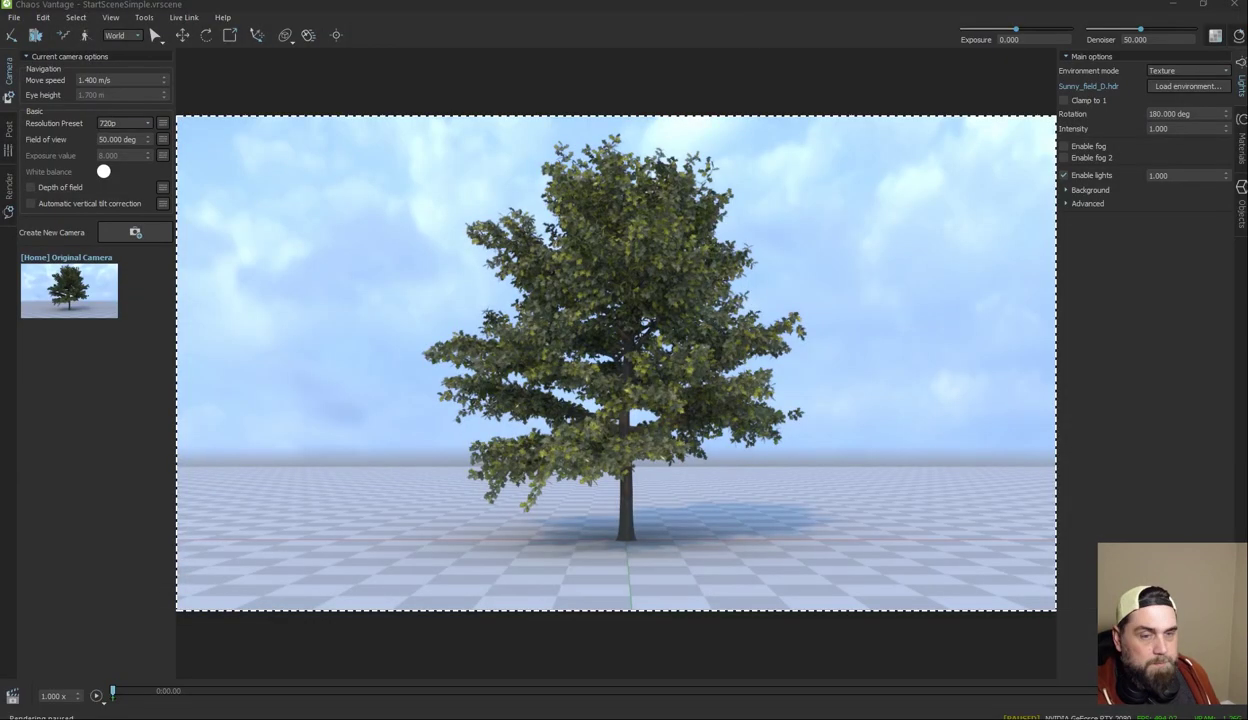
Step: Set the environment texture's rotation to 198.5 degrees and intensity to 0.76, and briefly preview the fog before disabling it again
middle_drag(754, 397, 720, 415)
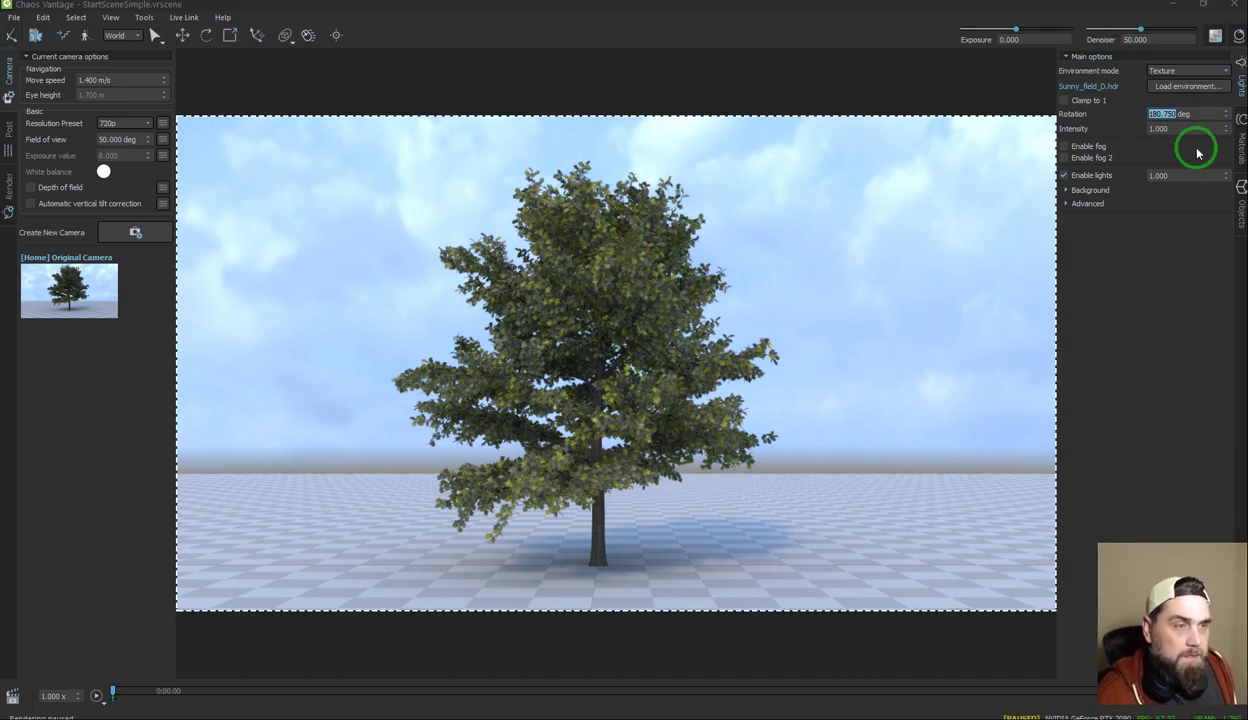
drag(1228, 120, 1208, 160)
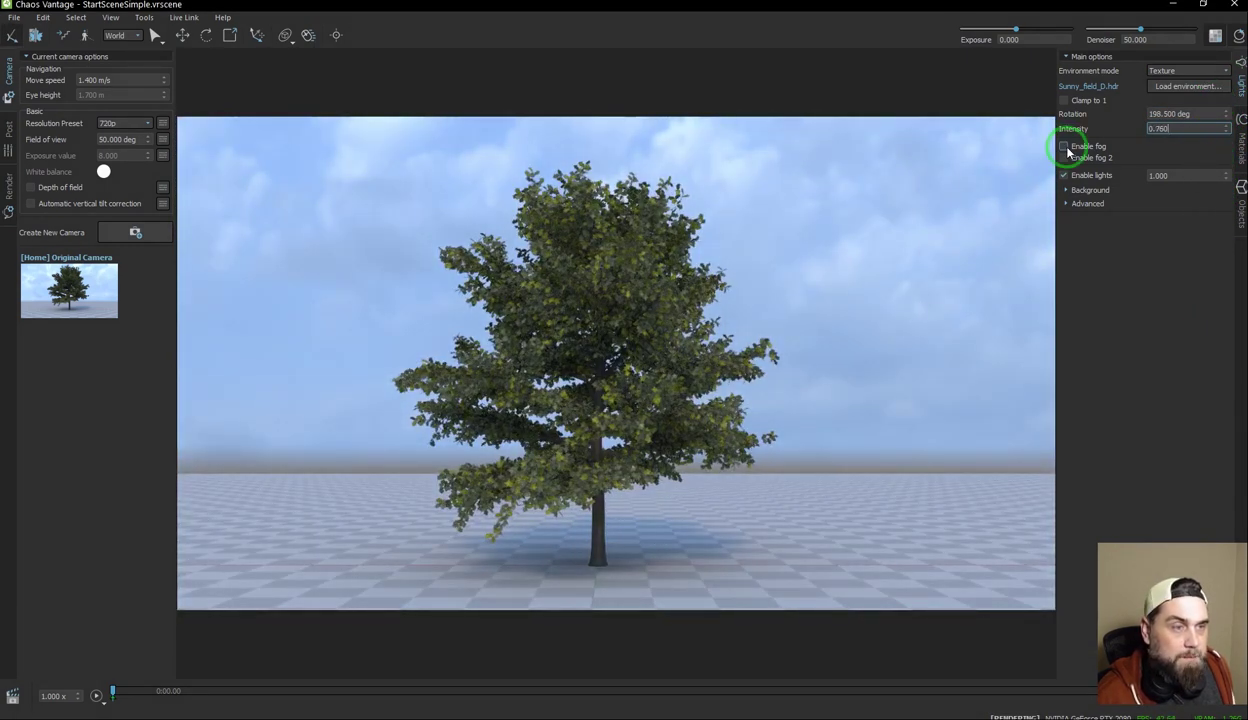
click(1064, 147)
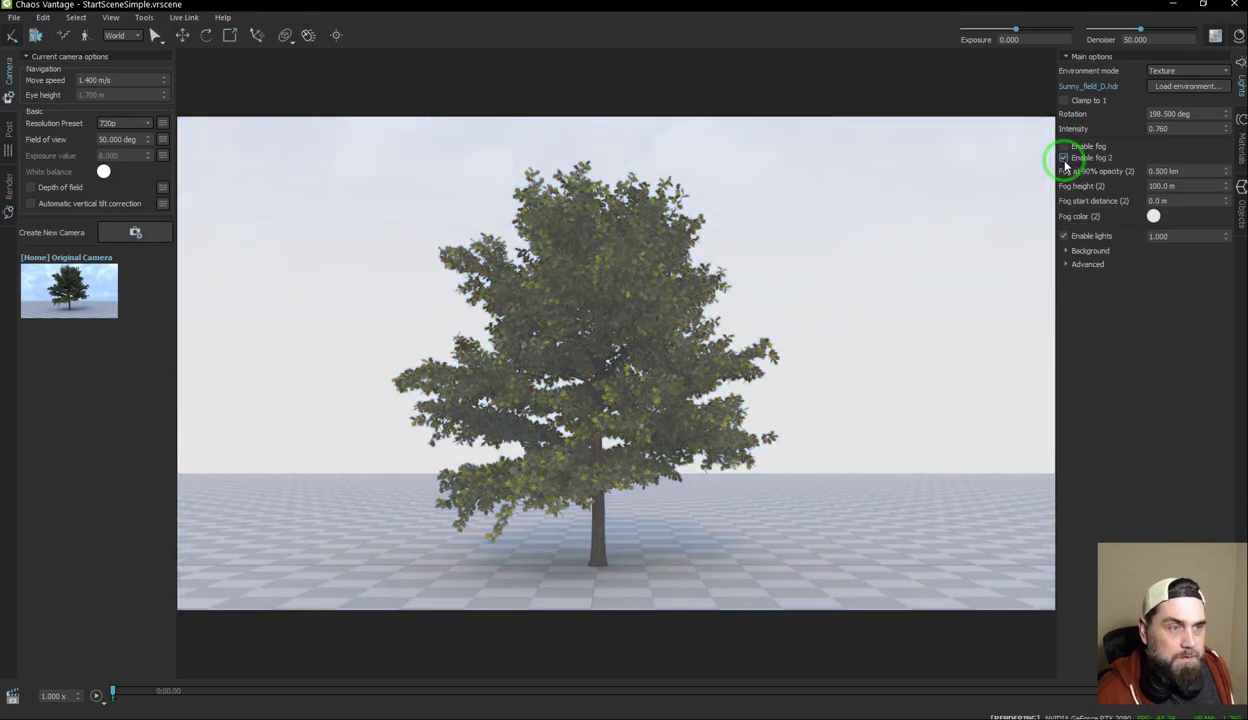
click(1064, 147)
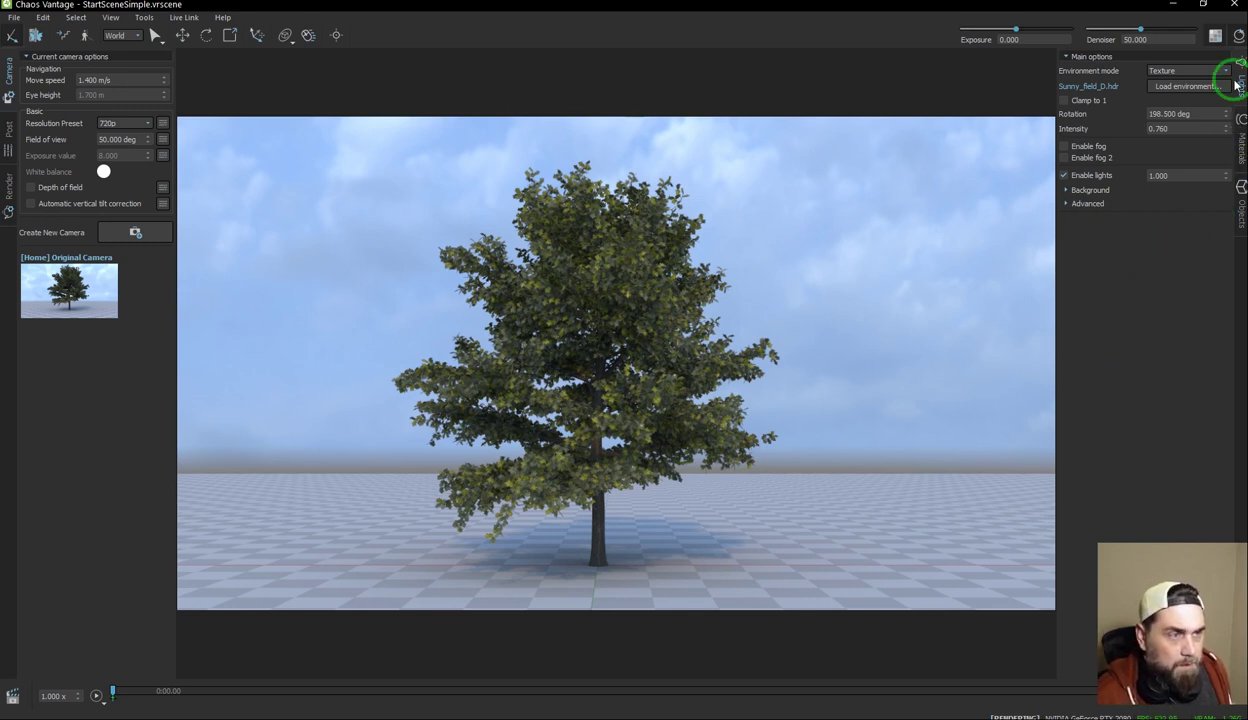
Step: Look through the scene's material list, highlighting leaf, axis and bark materials
click(1239, 146)
click(1125, 87)
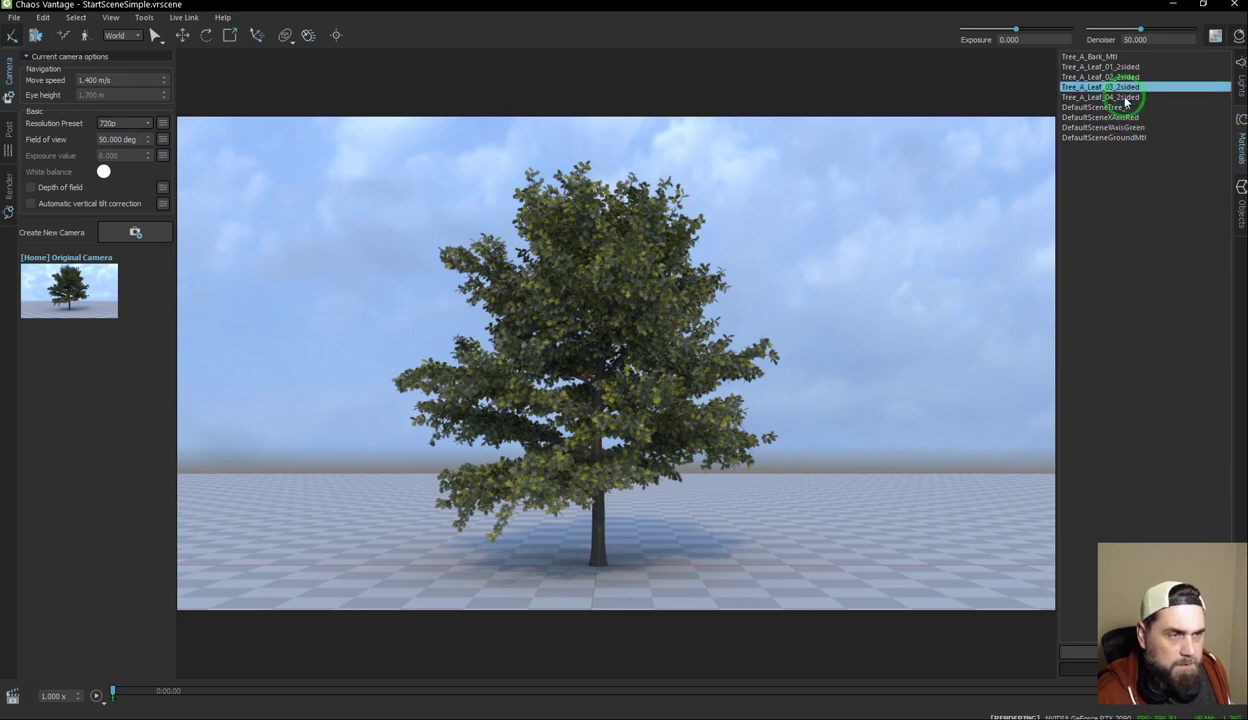
click(1120, 117)
click(1112, 56)
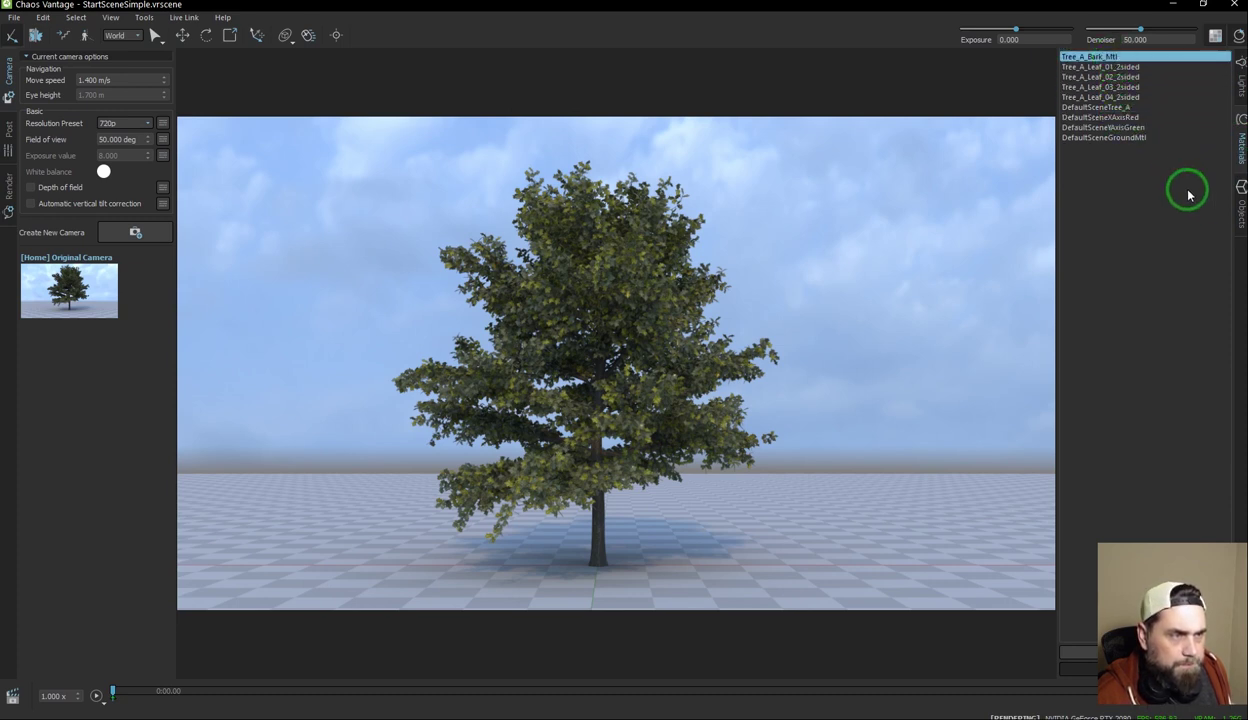
Step: Bring up the scene's object list and move the tree sideways along the ground
click(1239, 205)
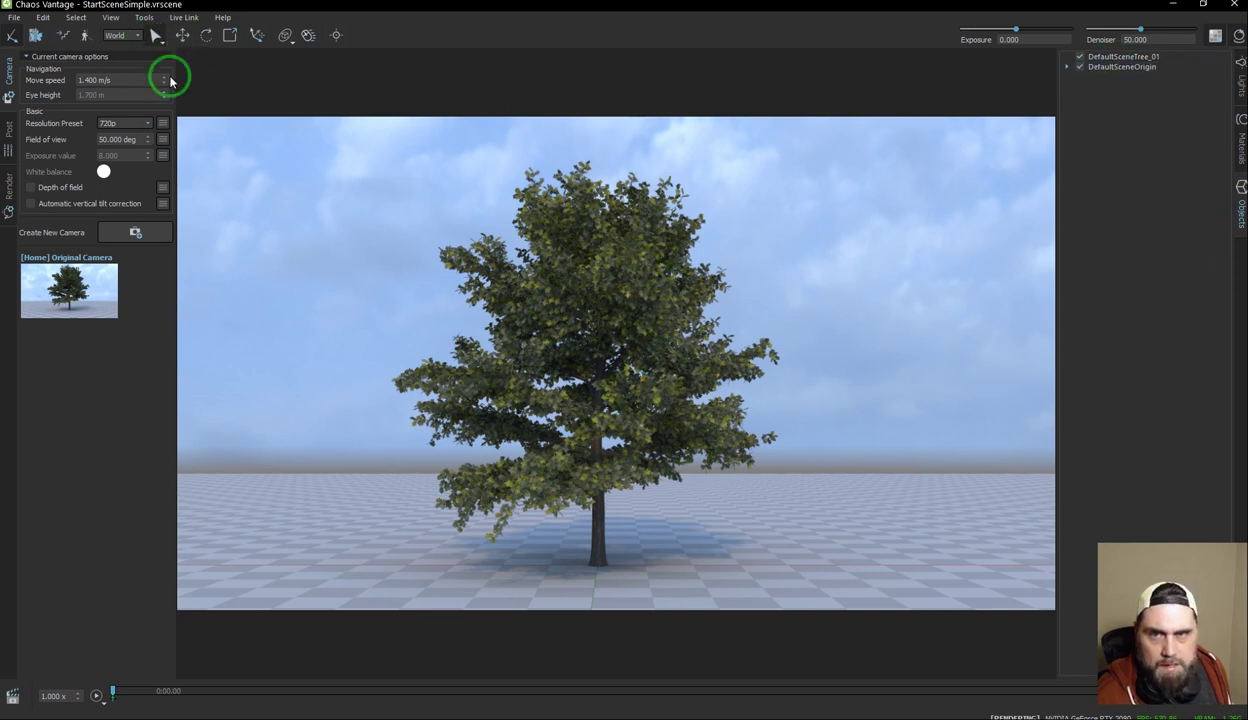
click(555, 366)
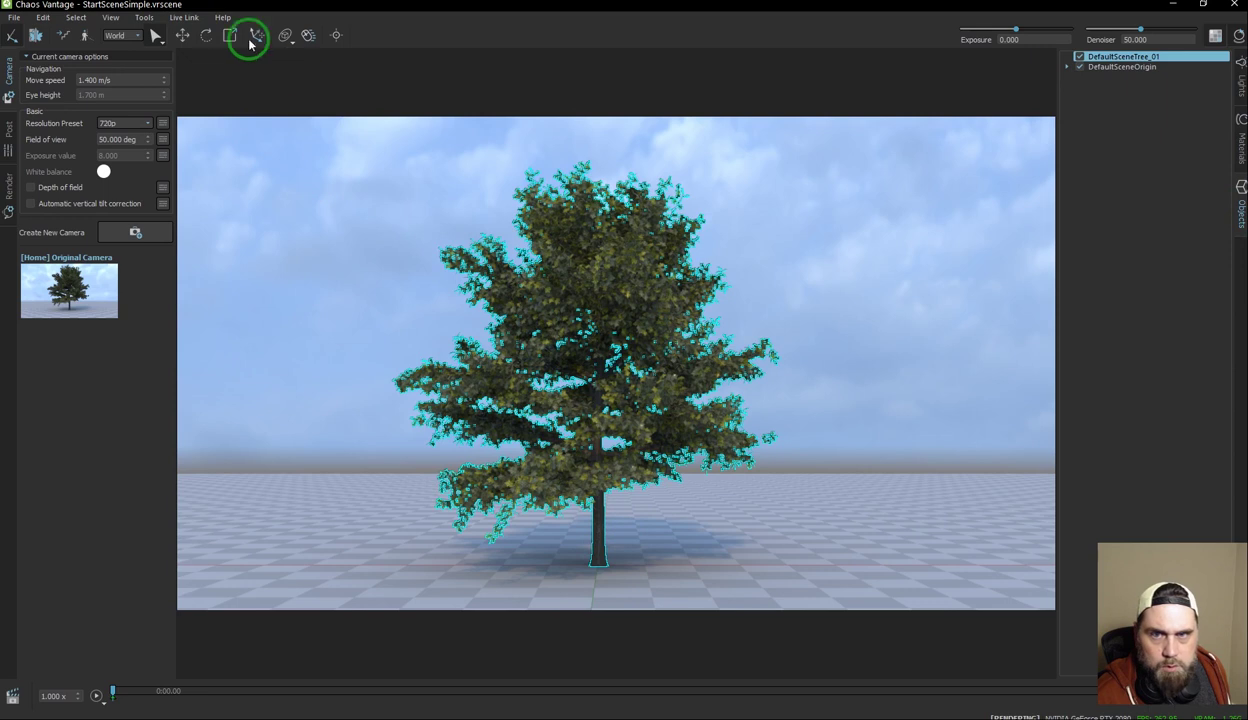
click(183, 35)
drag(637, 368, 694, 490)
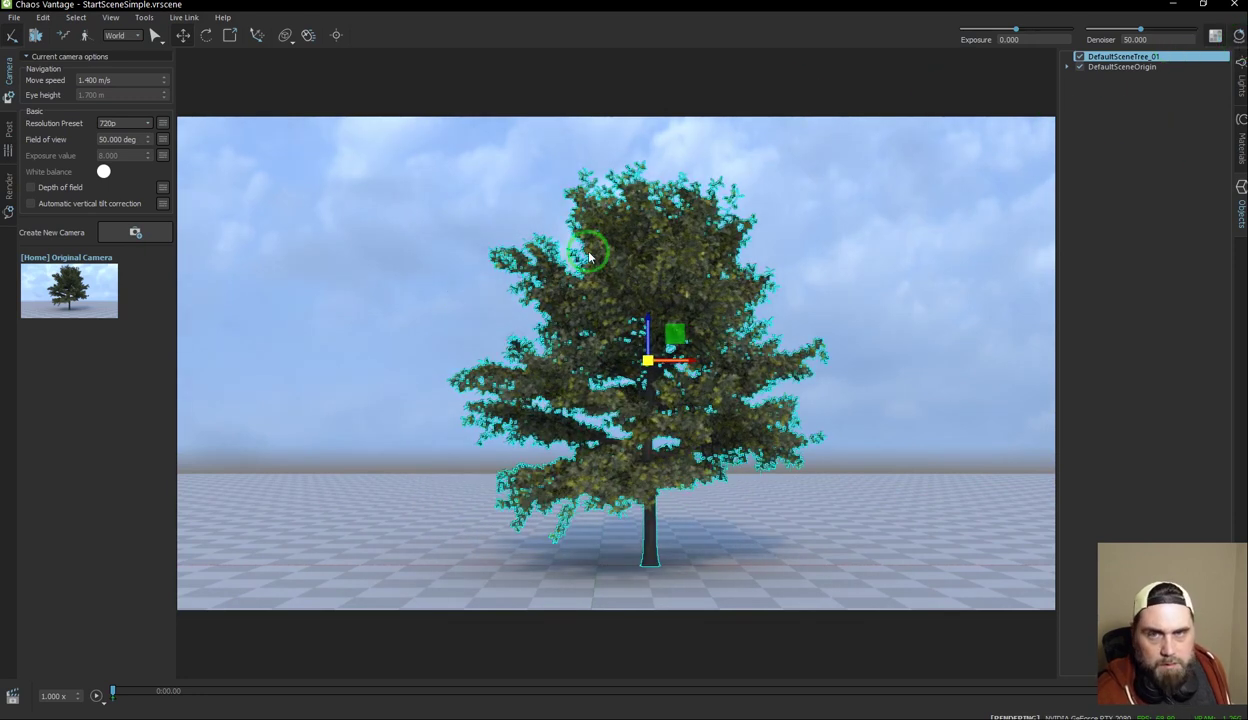
Step: Try the camera navigation toggles, inspect the tree's foliage up close and clear the tree selection
click(12, 39)
click(35, 38)
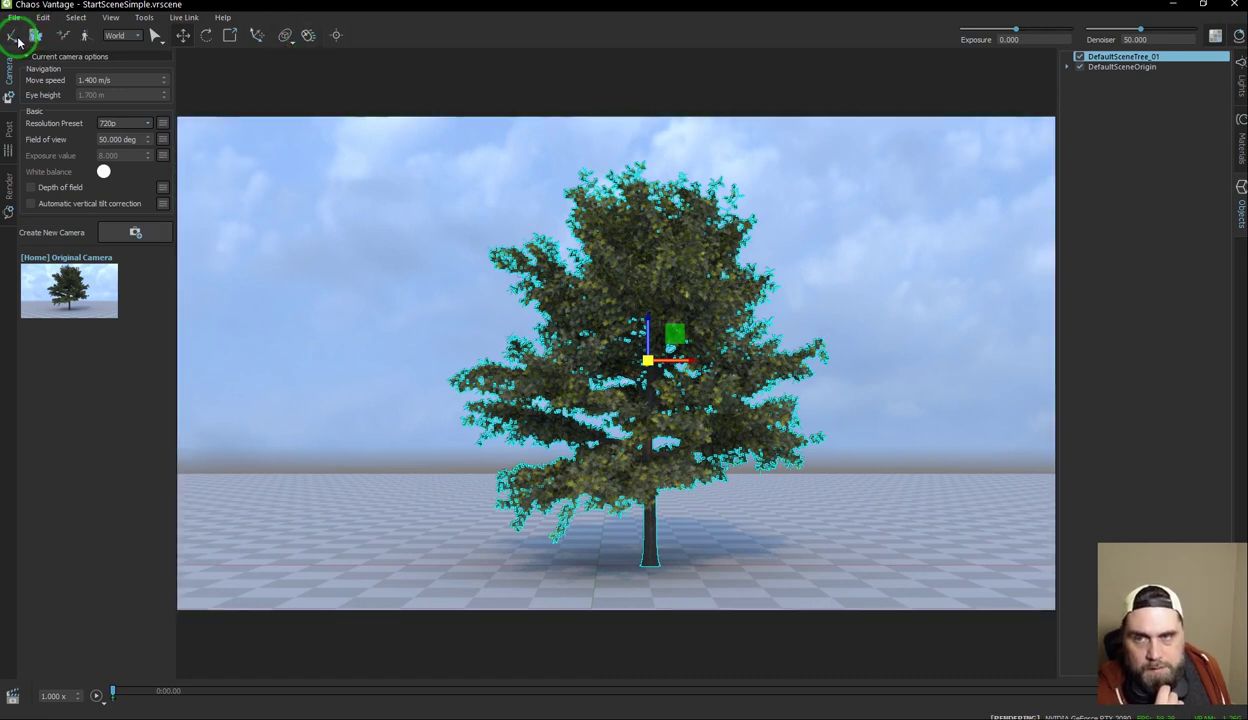
scroll(699, 504, up, 5)
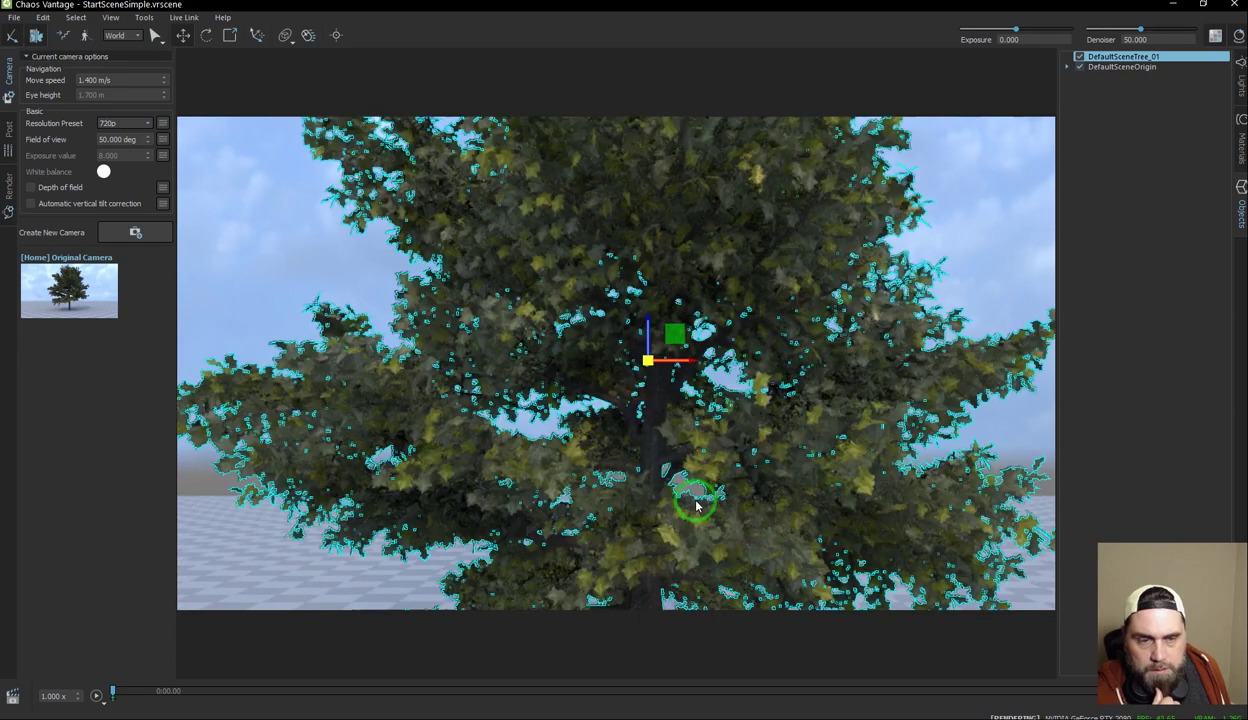
scroll(676, 478, down, 2)
drag(448, 503, 365, 117)
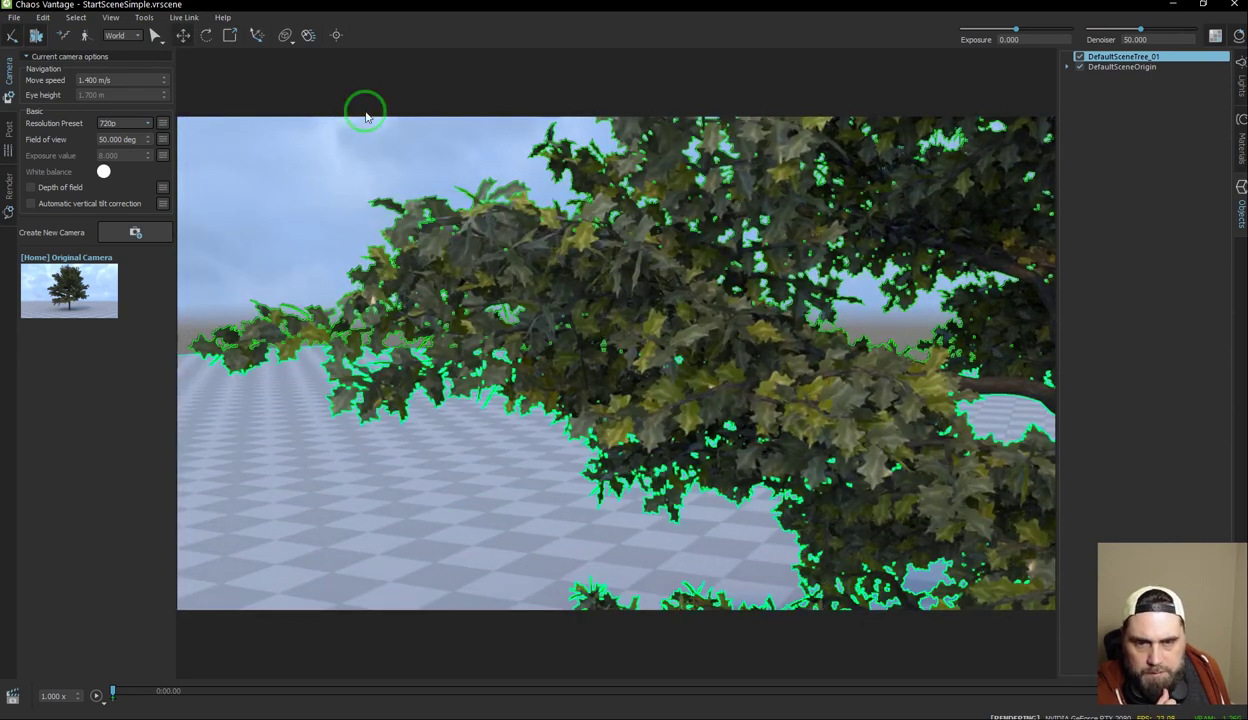
key(Escape)
Step: Try camera collisions while zooming into and out of the foliage, and disable them again
click(63, 37)
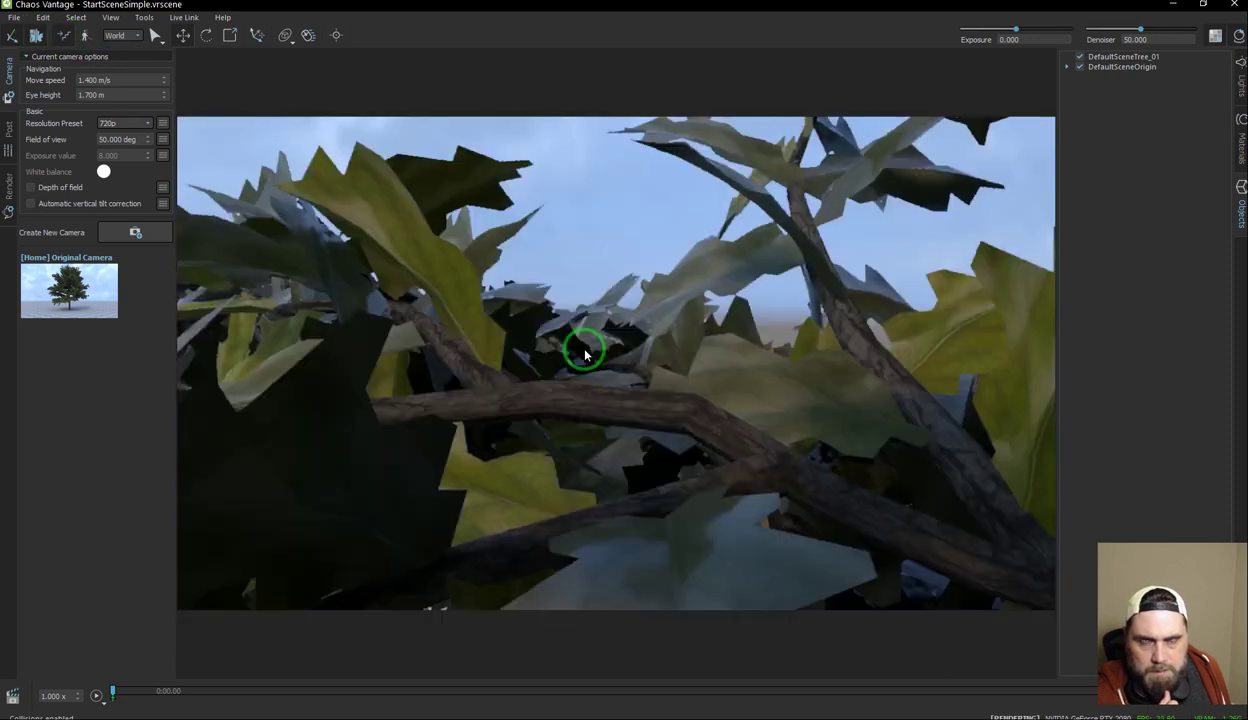
scroll(586, 354, down, 3)
scroll(586, 354, up, 3)
scroll(555, 346, down, 1)
click(64, 38)
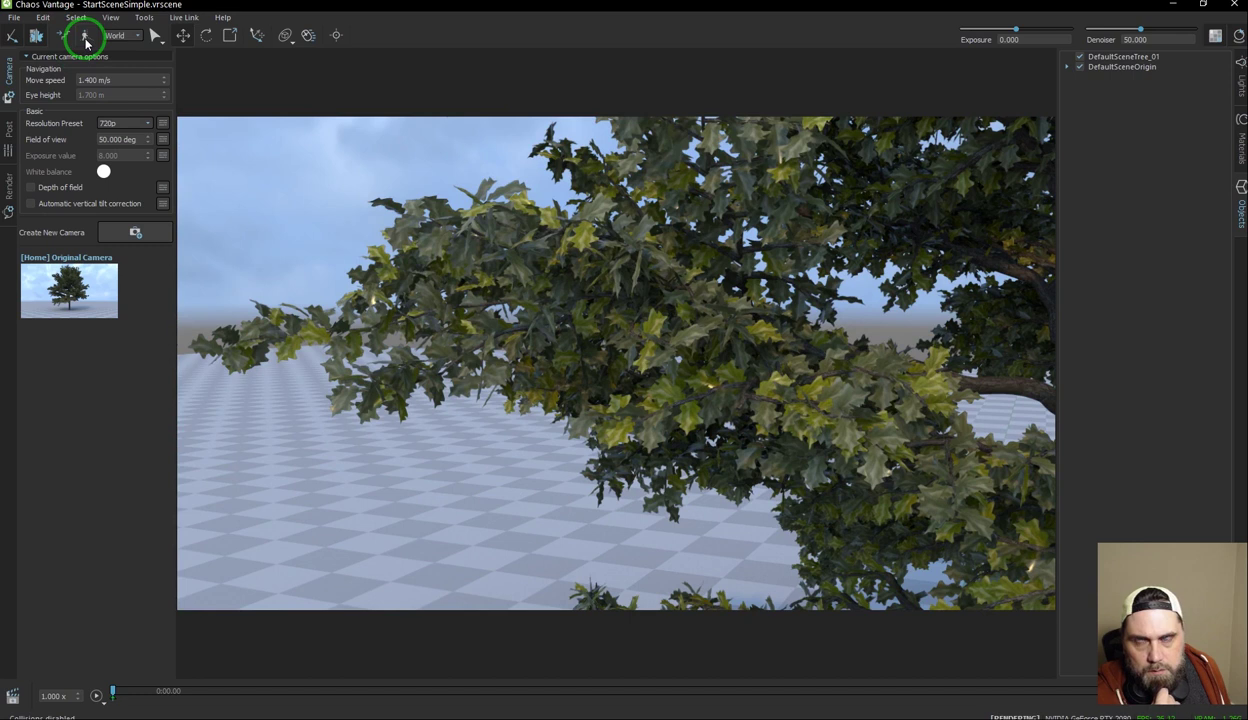
Step: Fly around the tree in free look mode, viewing it from close up and farther back, and leave the mode
click(84, 38)
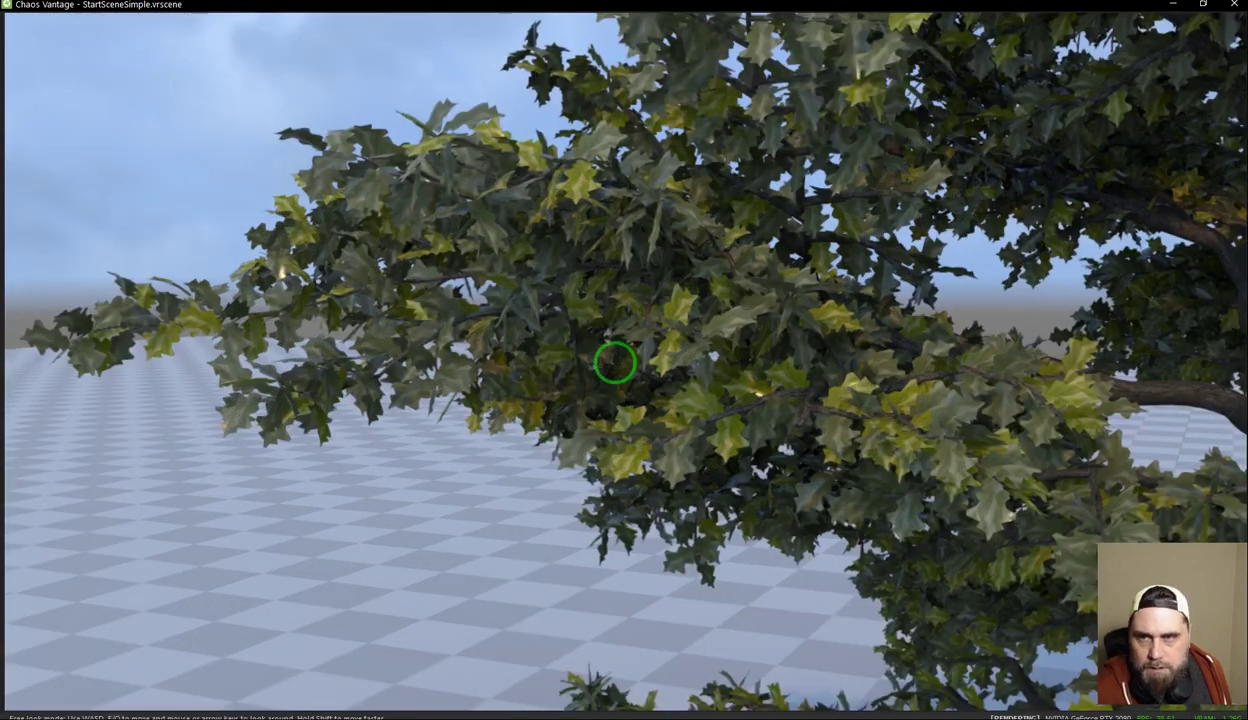
key(a)
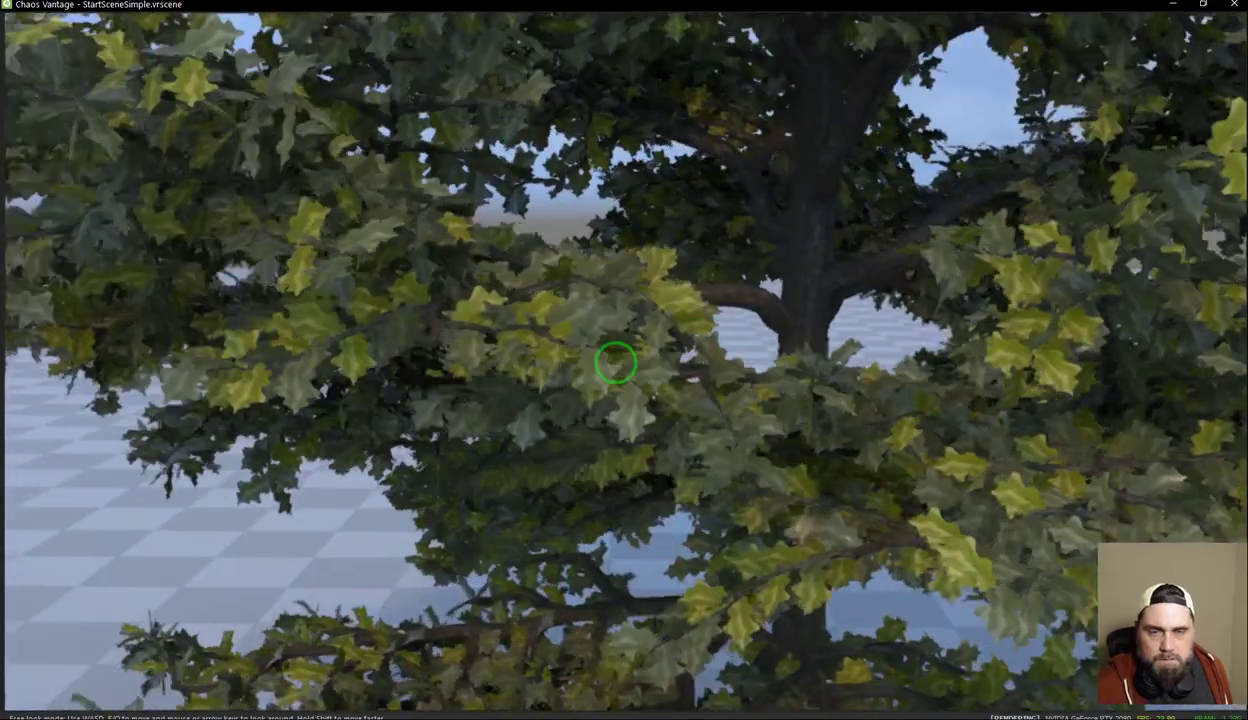
key(d)
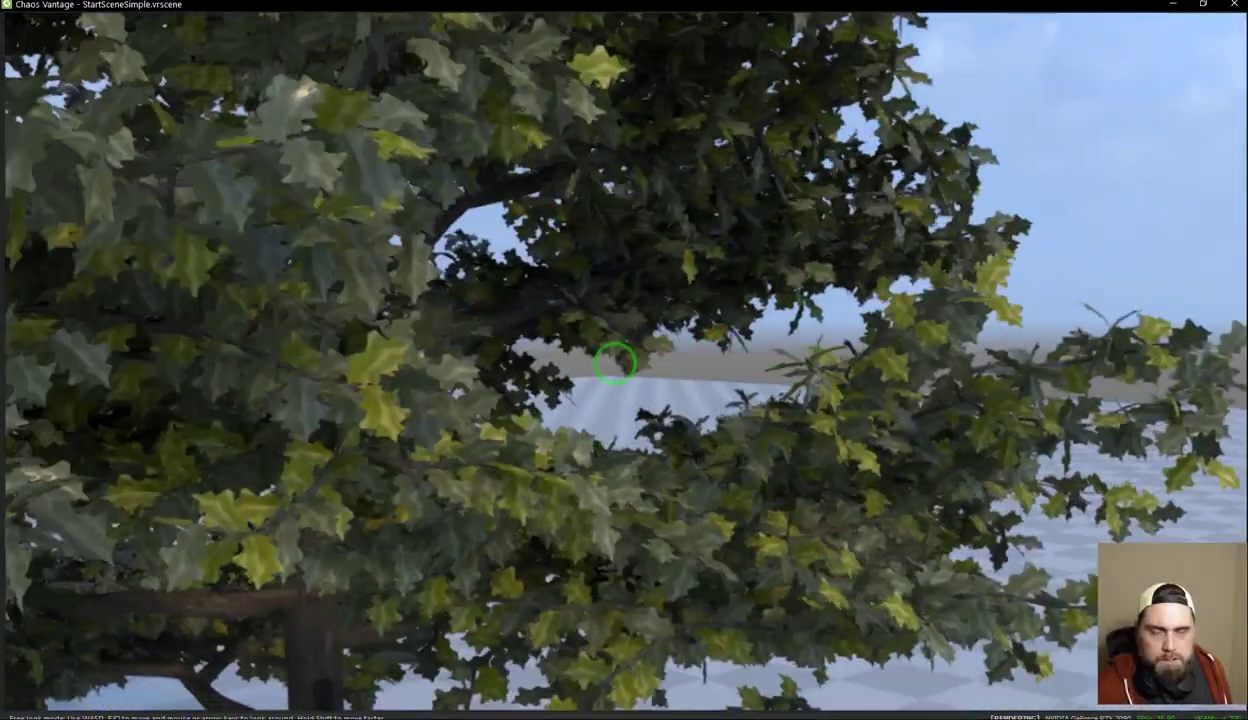
key(a)
key(d)
key(s)
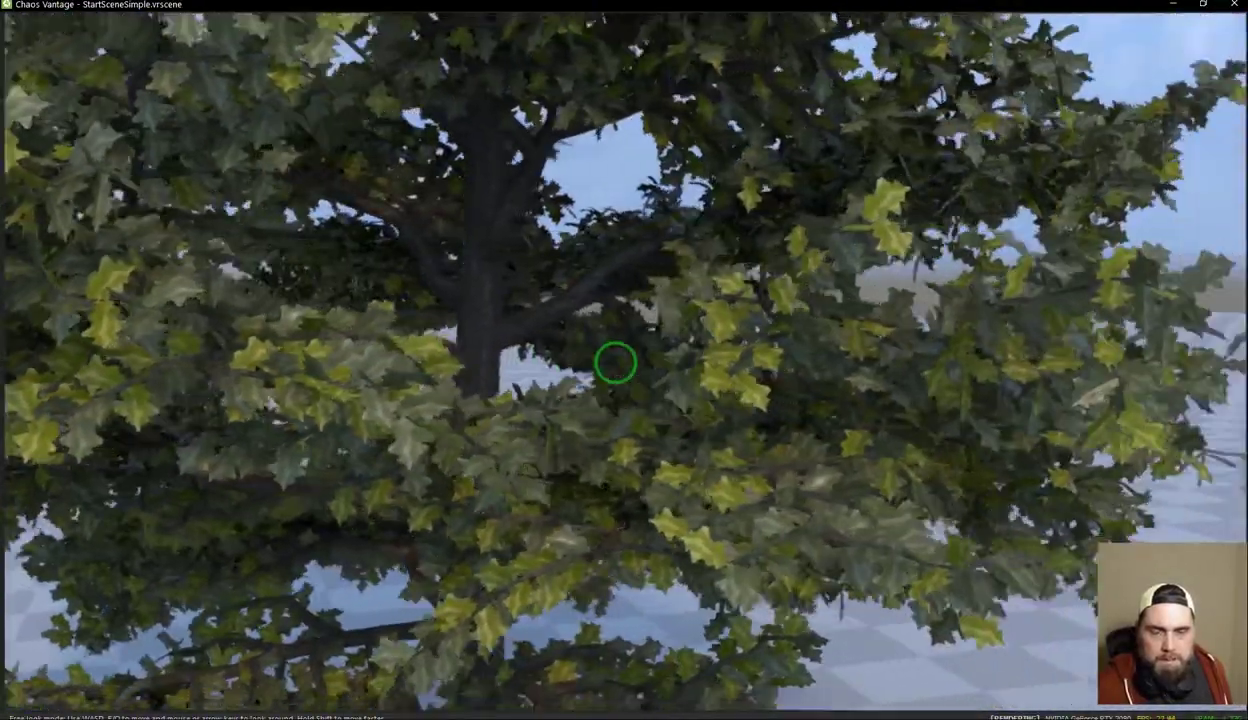
key(d)
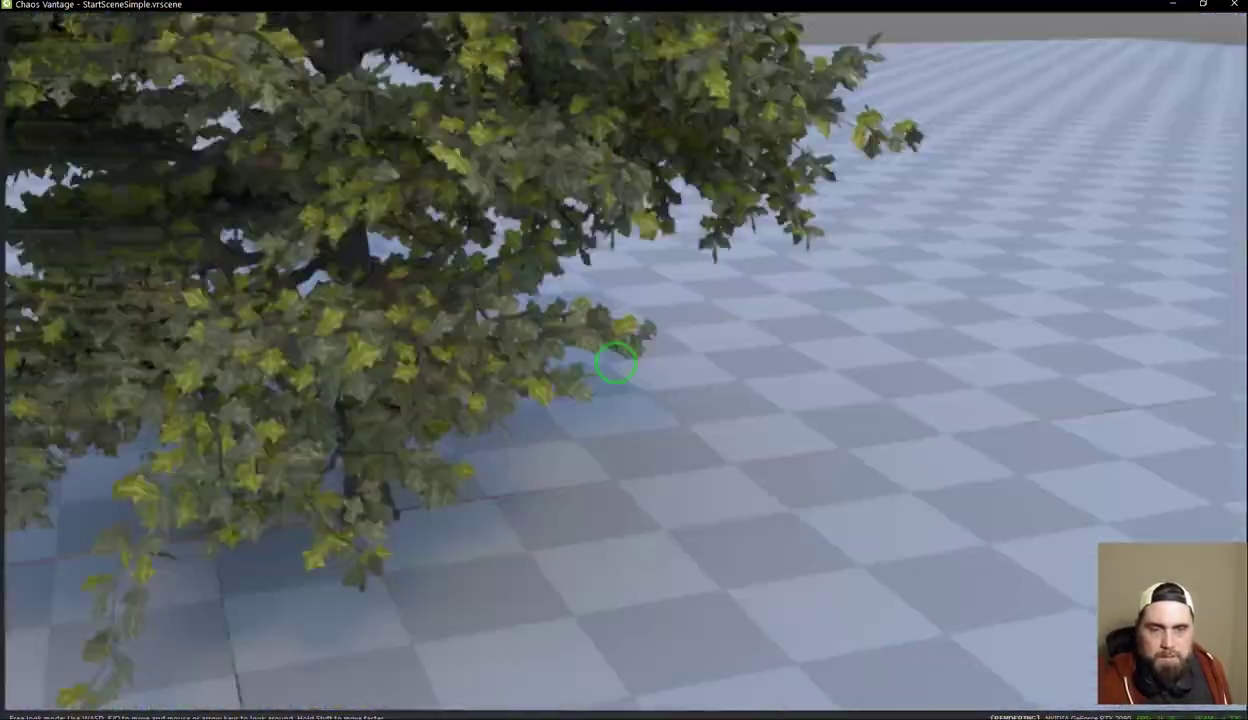
key(s)
key(s)
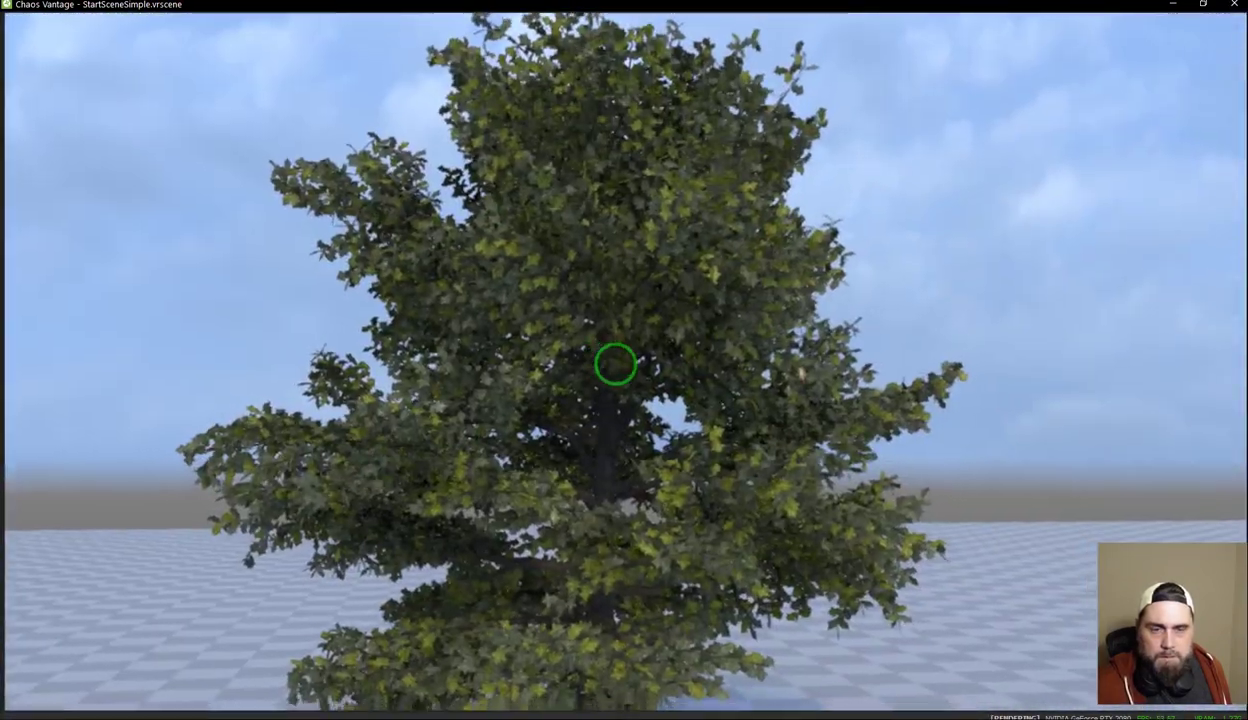
key(s)
key(Escape)
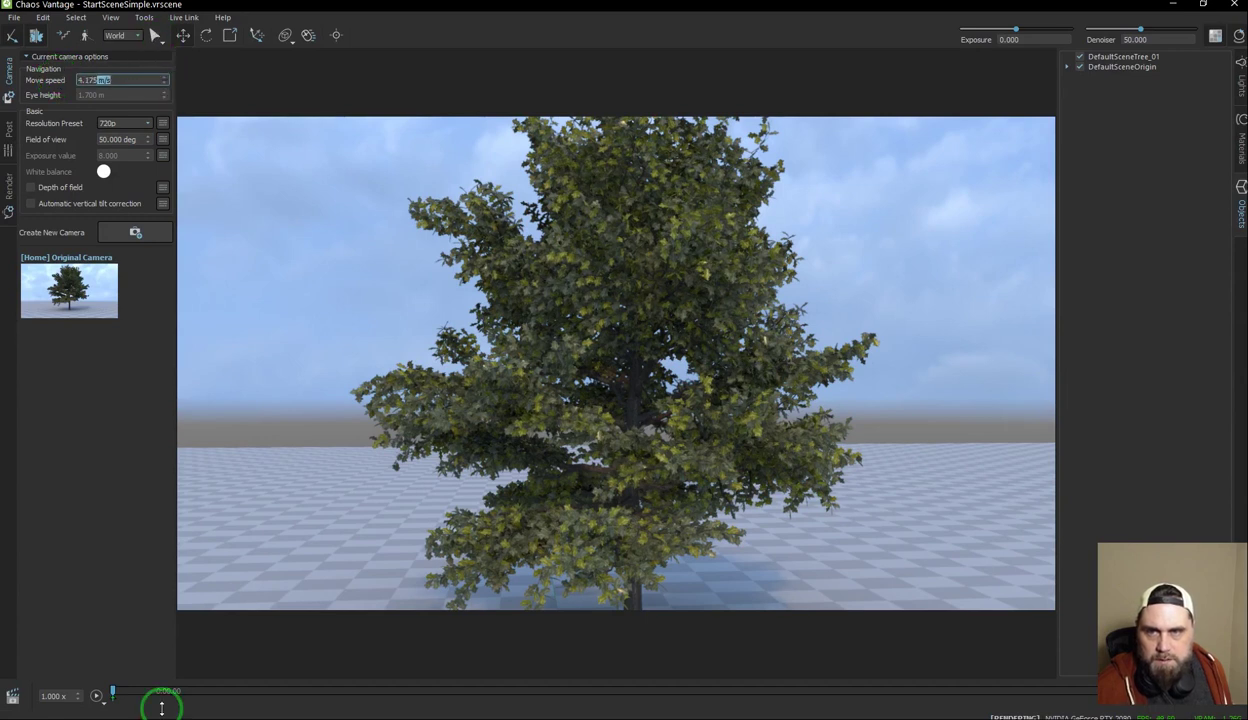
Step: Set the camera's move speed to 6.400 m/s
key(a)
drag(576, 452, 85, 103)
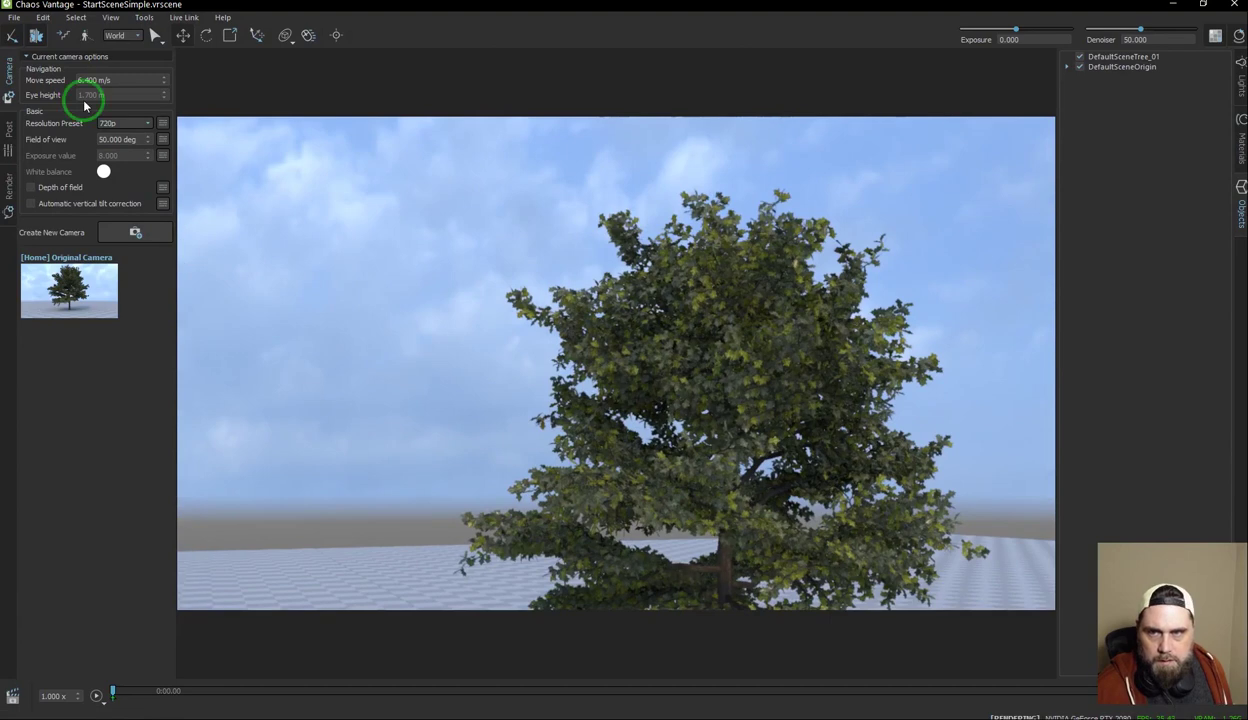
Step: Circle the whole tree in free look mode at the new speed, approach its shaded side and exit the mode
click(85, 38)
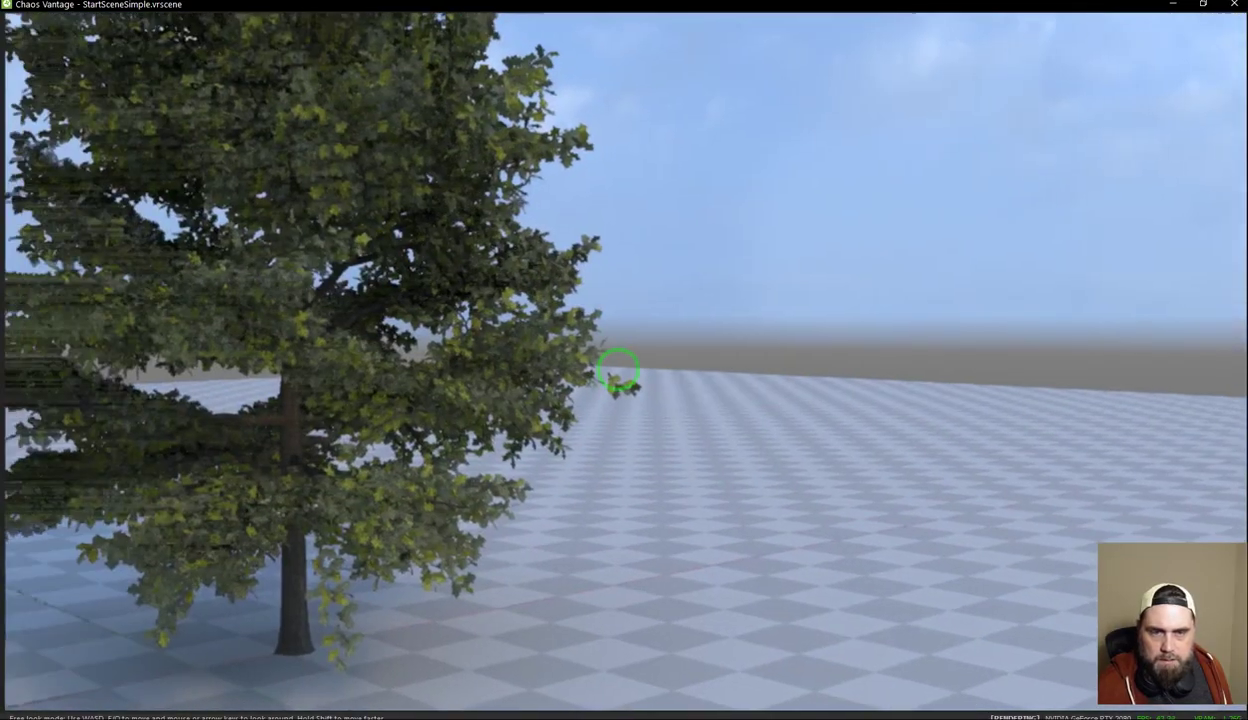
key(s)
key(s)
key(d)
key(a)
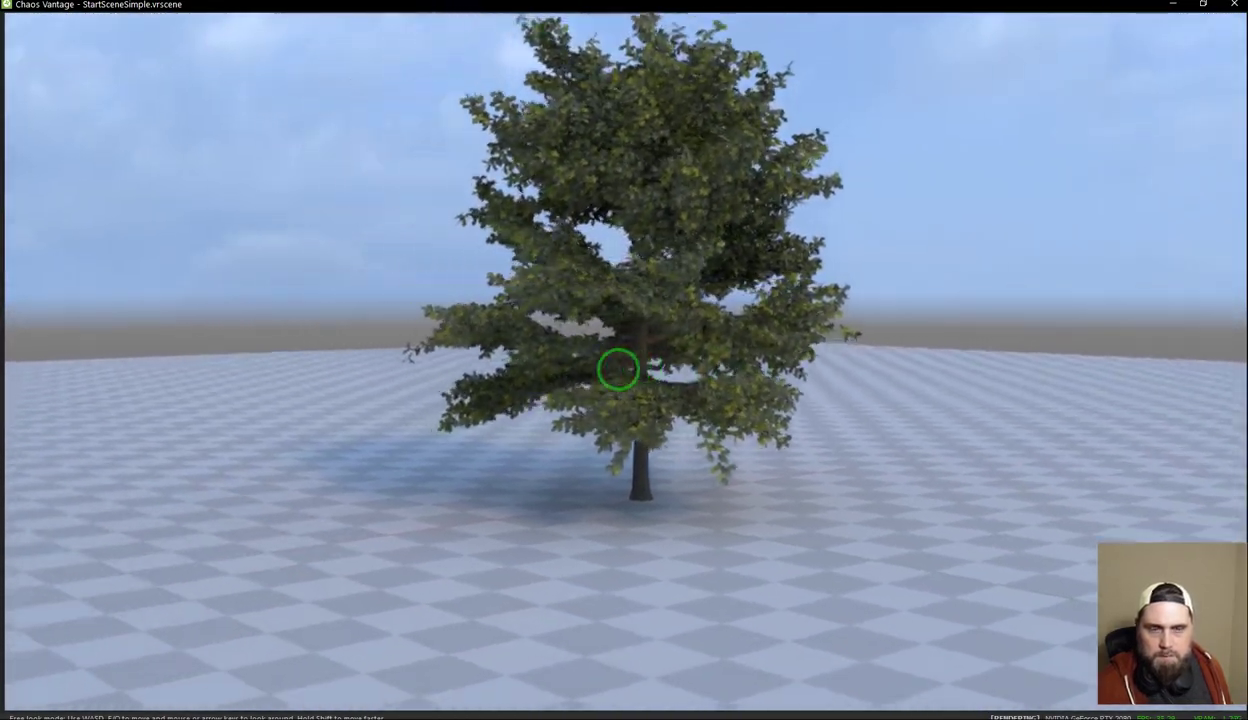
key(a)
key(d)
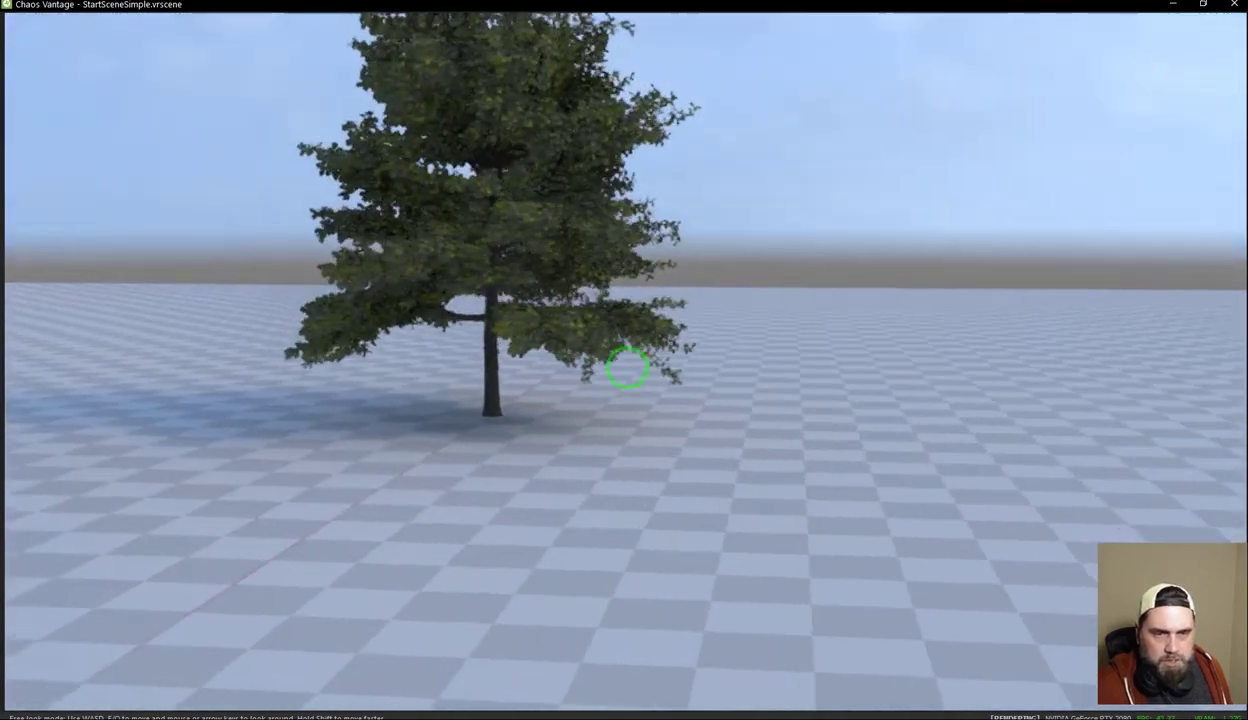
key(w)
key(s)
key(d)
key(a)
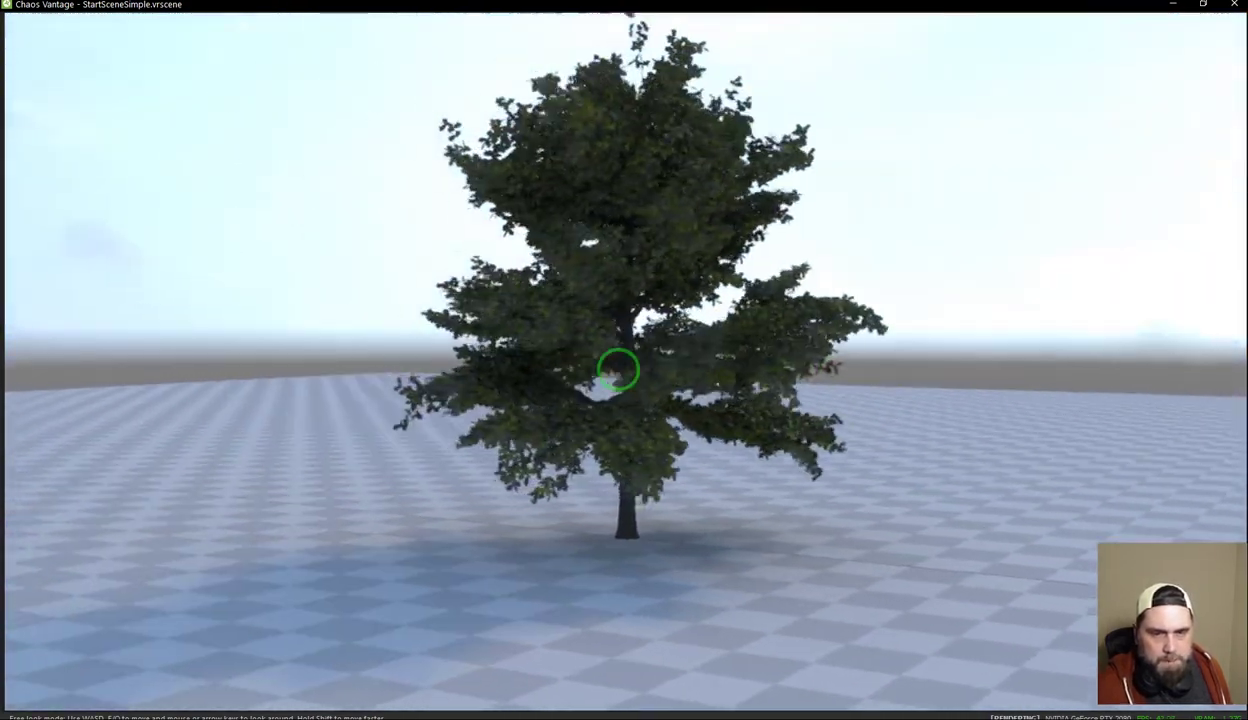
key(w)
key(s)
key(d)
key(a)
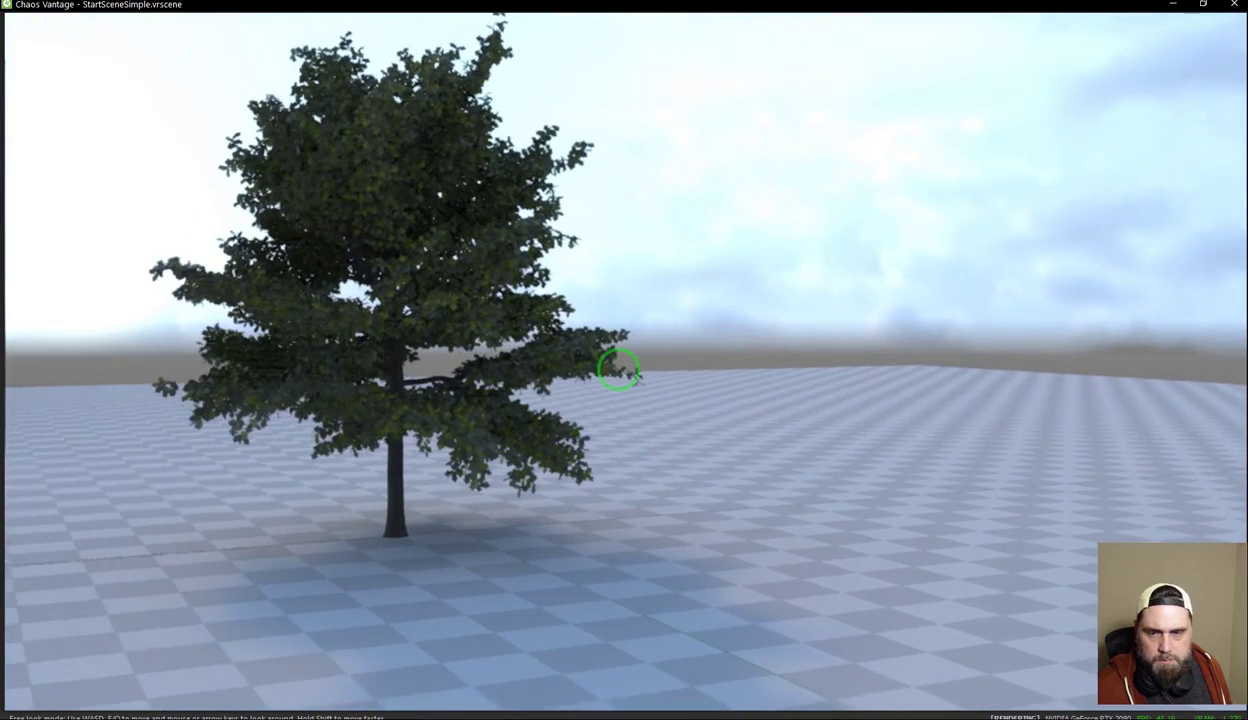
key(w)
key(a)
key(w)
key(d)
key(a)
key(Escape)
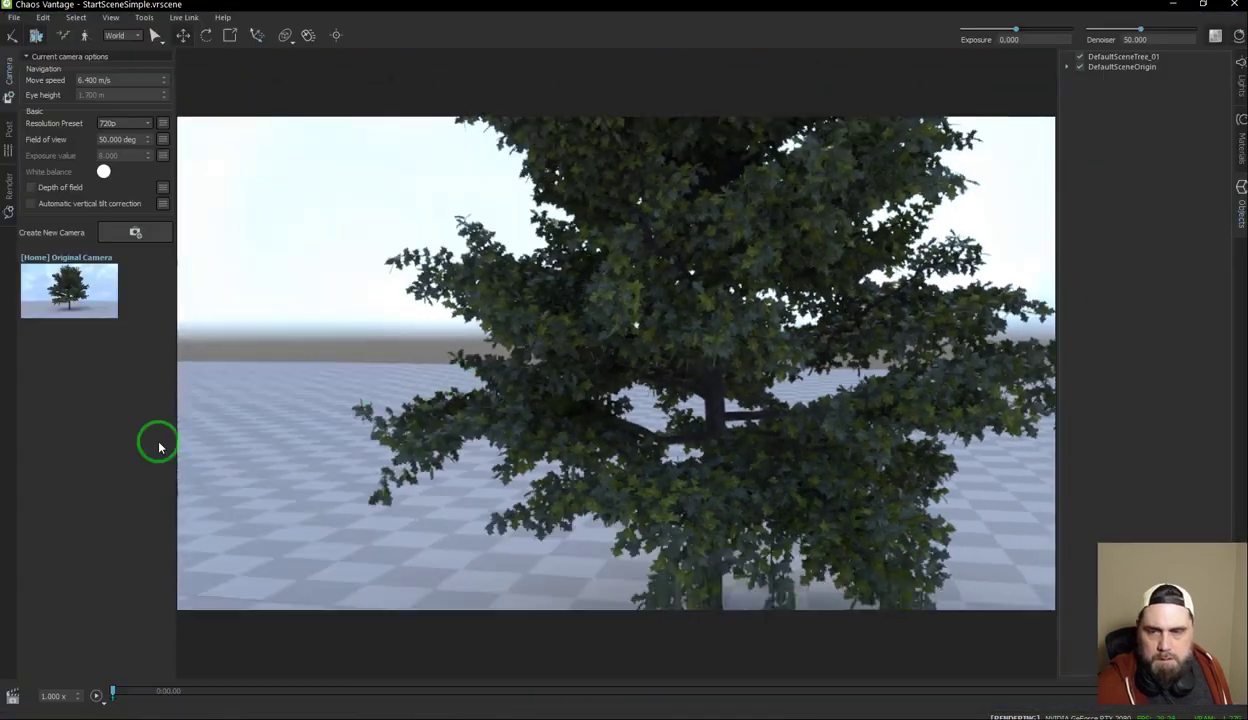
Step: Frame the whole tree from its shaded side and save that view as a new camera
click(36, 318)
right_drag(645, 459, 642, 454)
key(w)
click(113, 238)
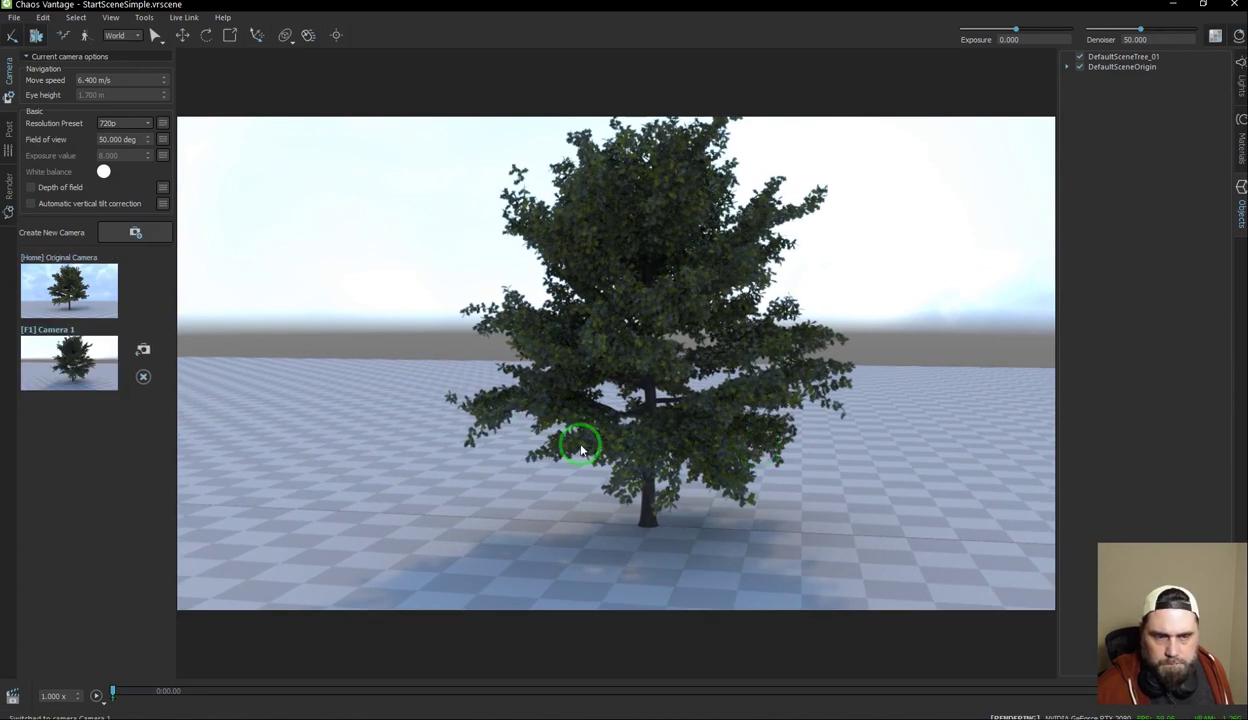
Step: Save two more cameras, each from a different angle around the tree
drag(799, 452, 652, 541)
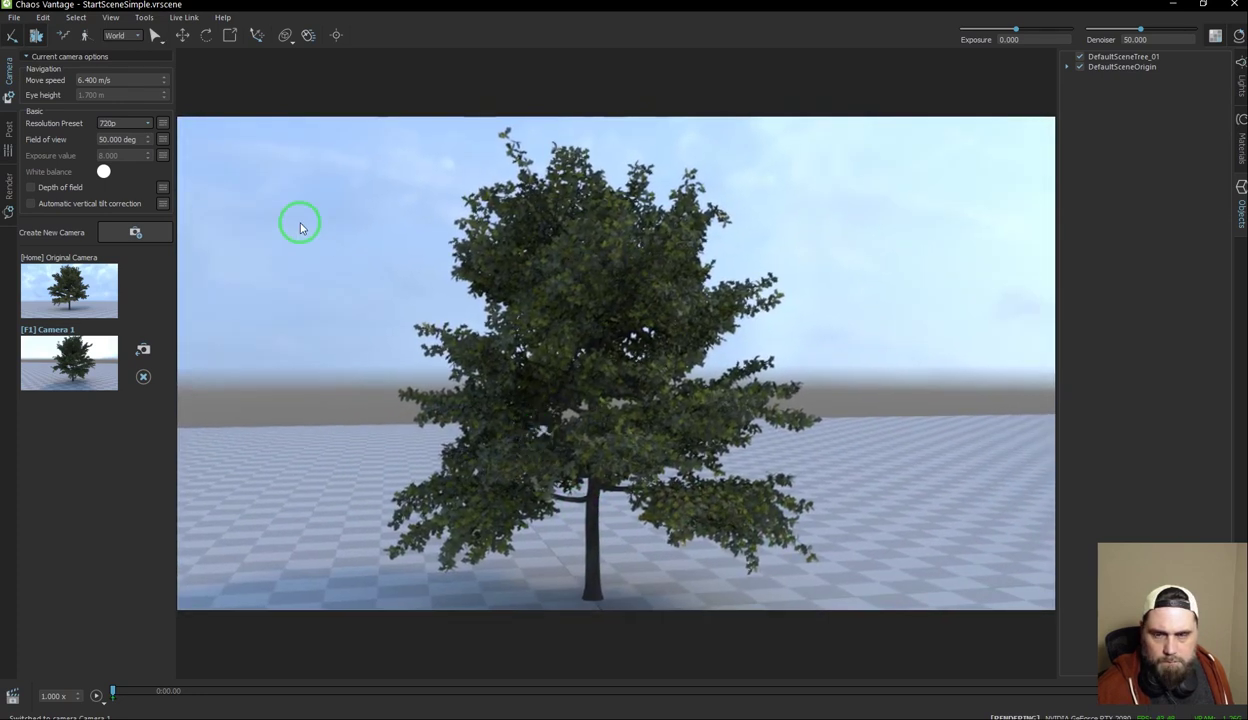
click(119, 238)
drag(891, 488, 845, 478)
click(58, 246)
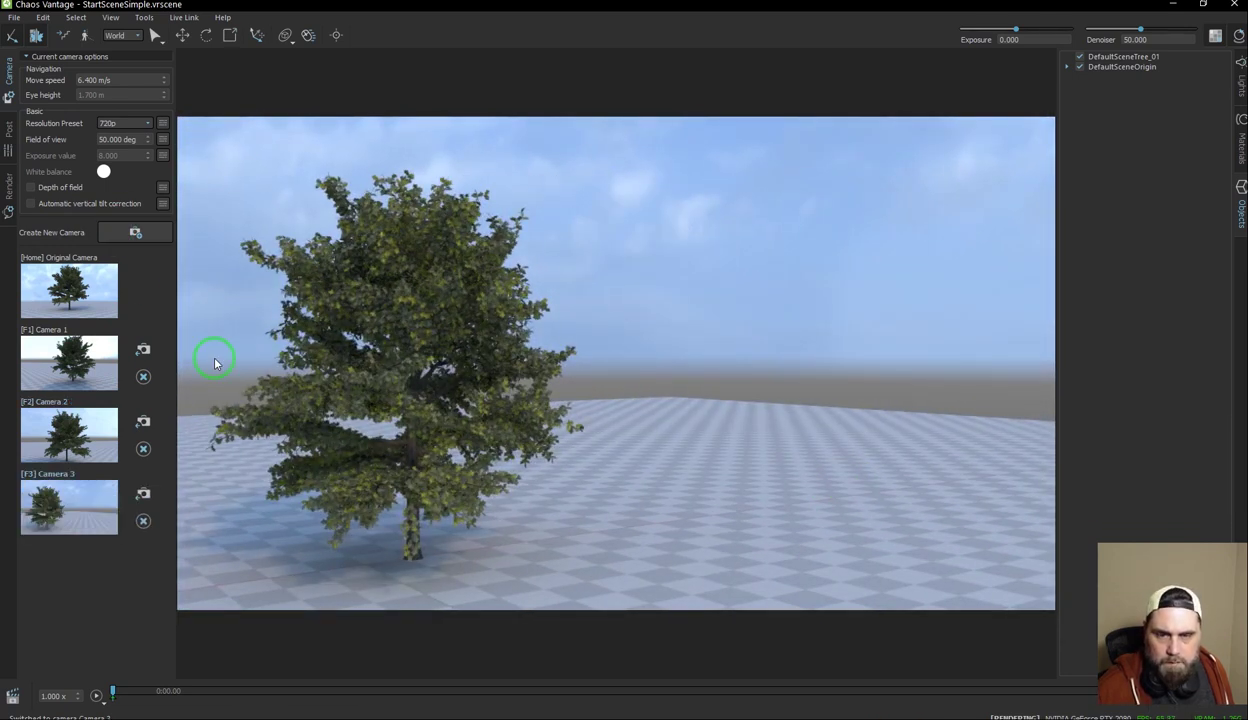
Step: Switch between the three saved cameras, return to the original camera and reframe the tree in its view
key(F1)
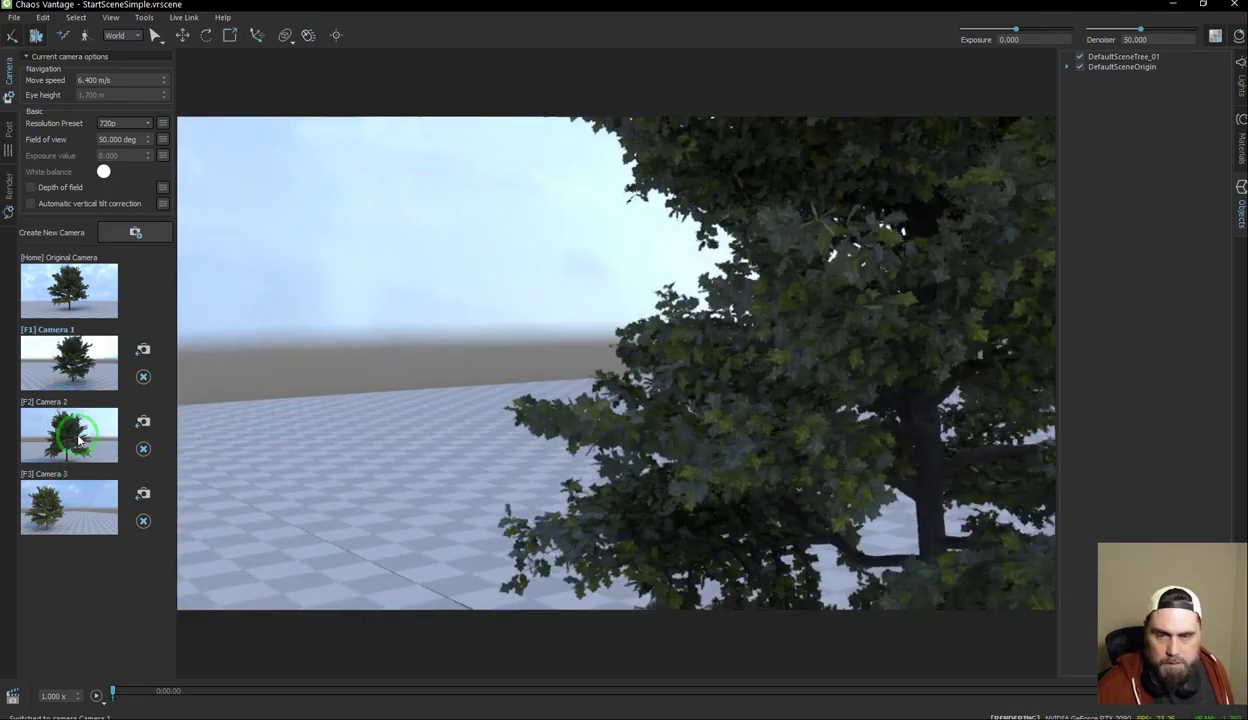
click(75, 437)
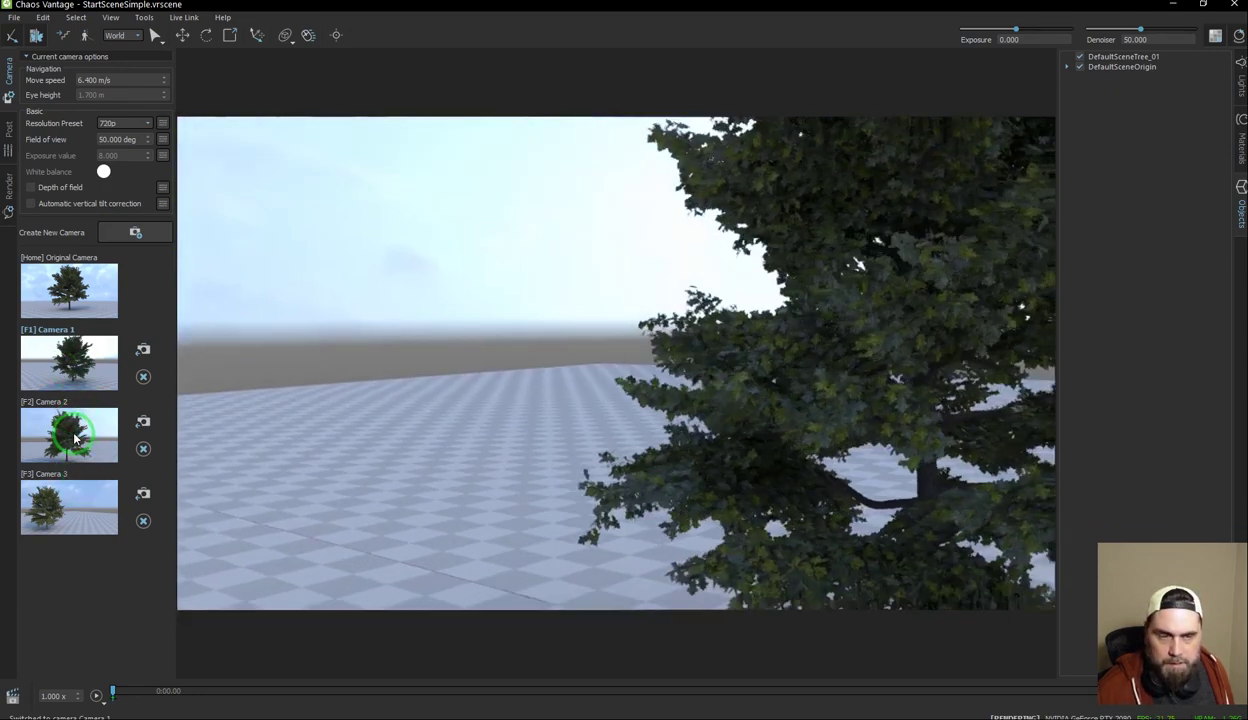
click(80, 508)
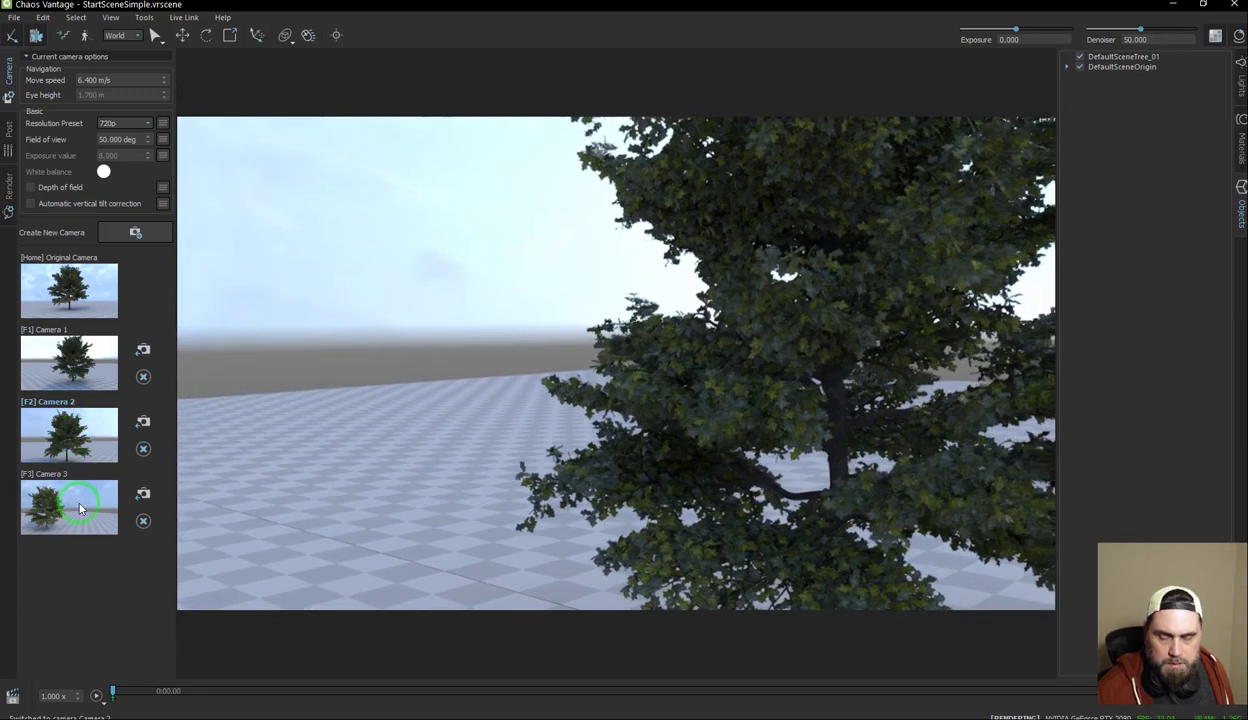
click(70, 510)
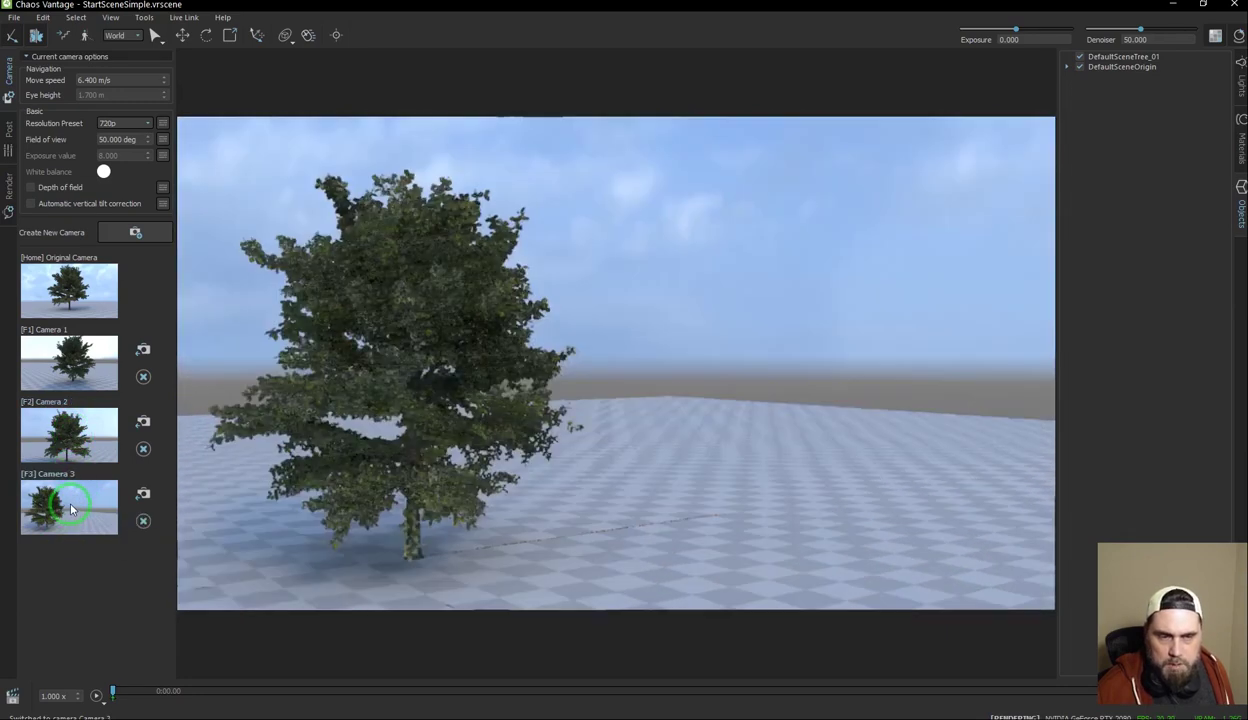
click(77, 368)
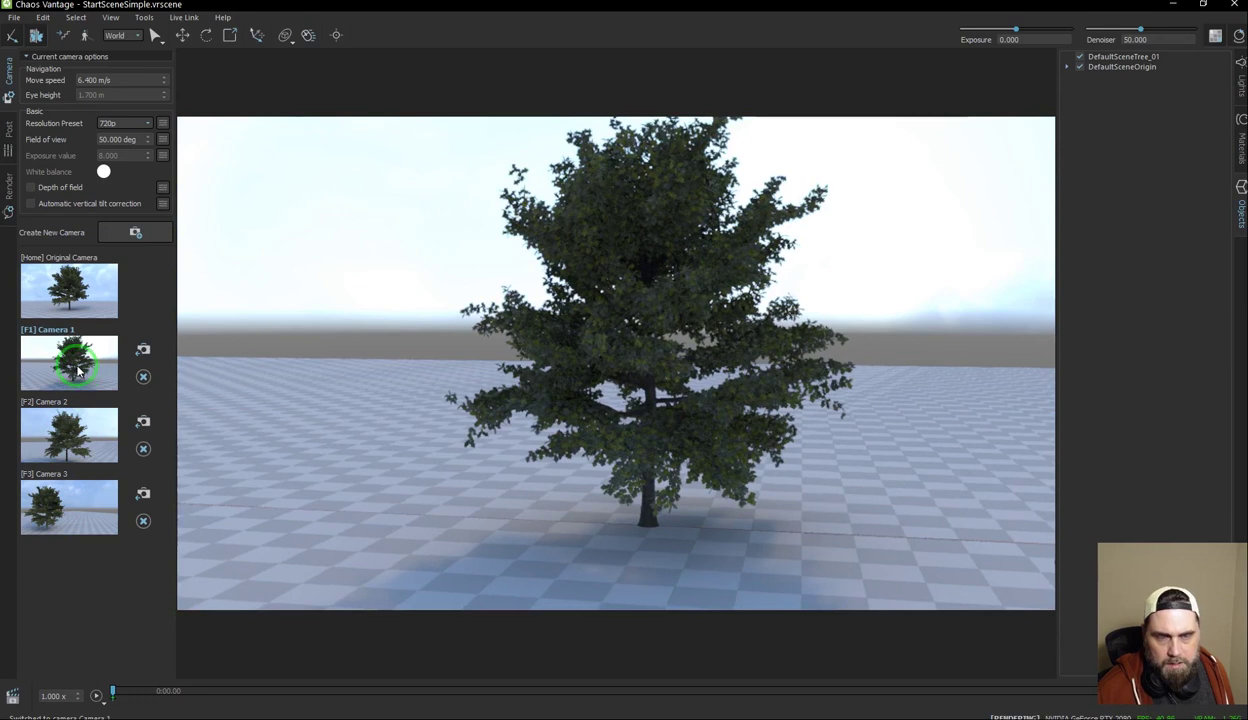
click(598, 291)
click(88, 286)
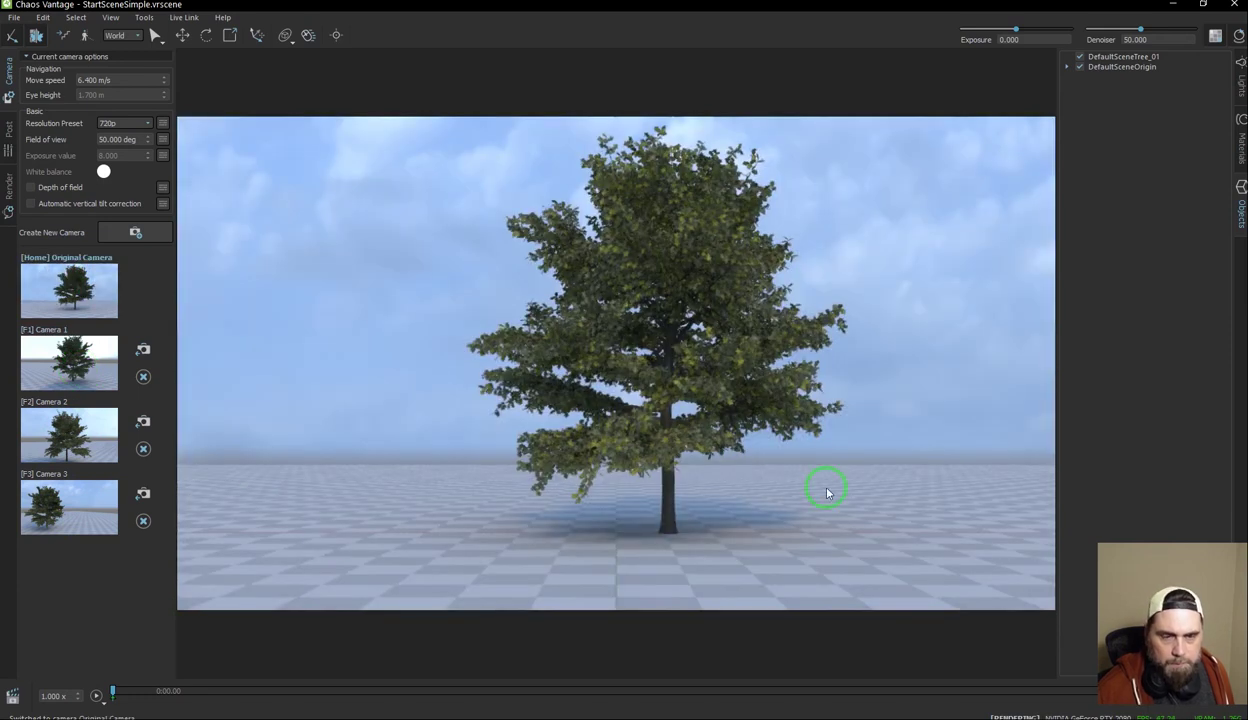
drag(739, 514, 480, 390)
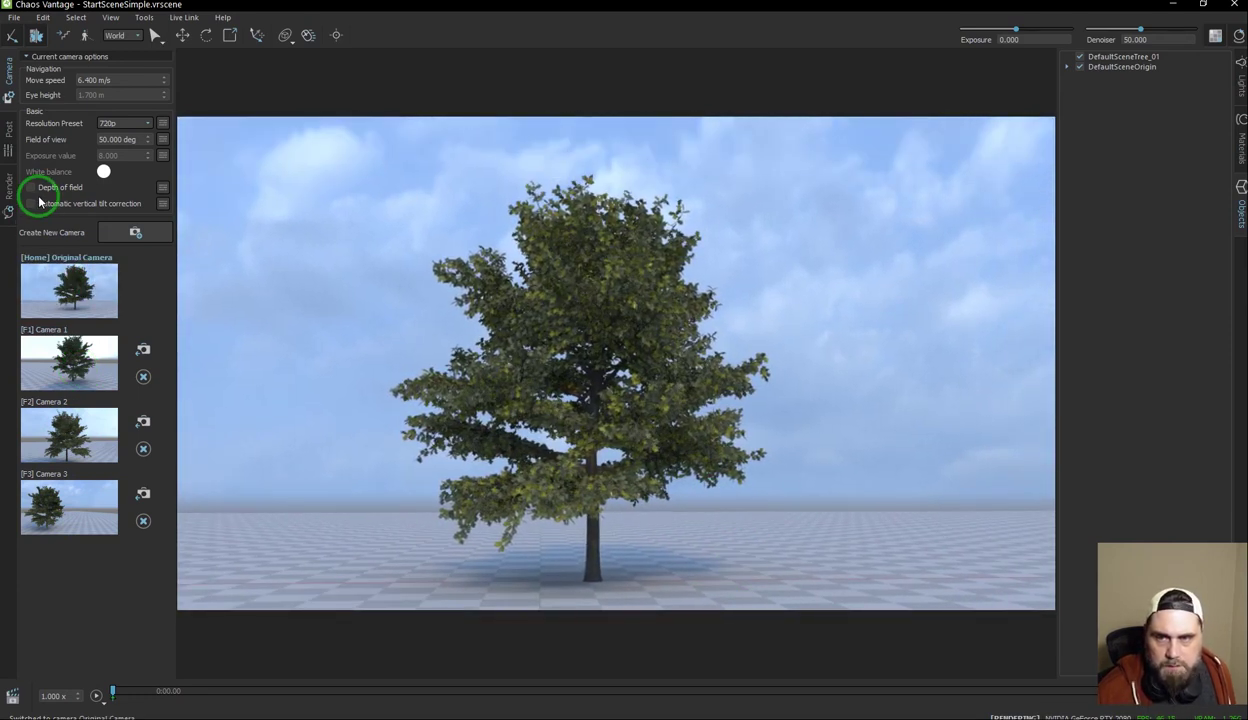
Step: Try the depth of field option, and change the camera exposure to Physical with a film speed of 1279.998
click(57, 205)
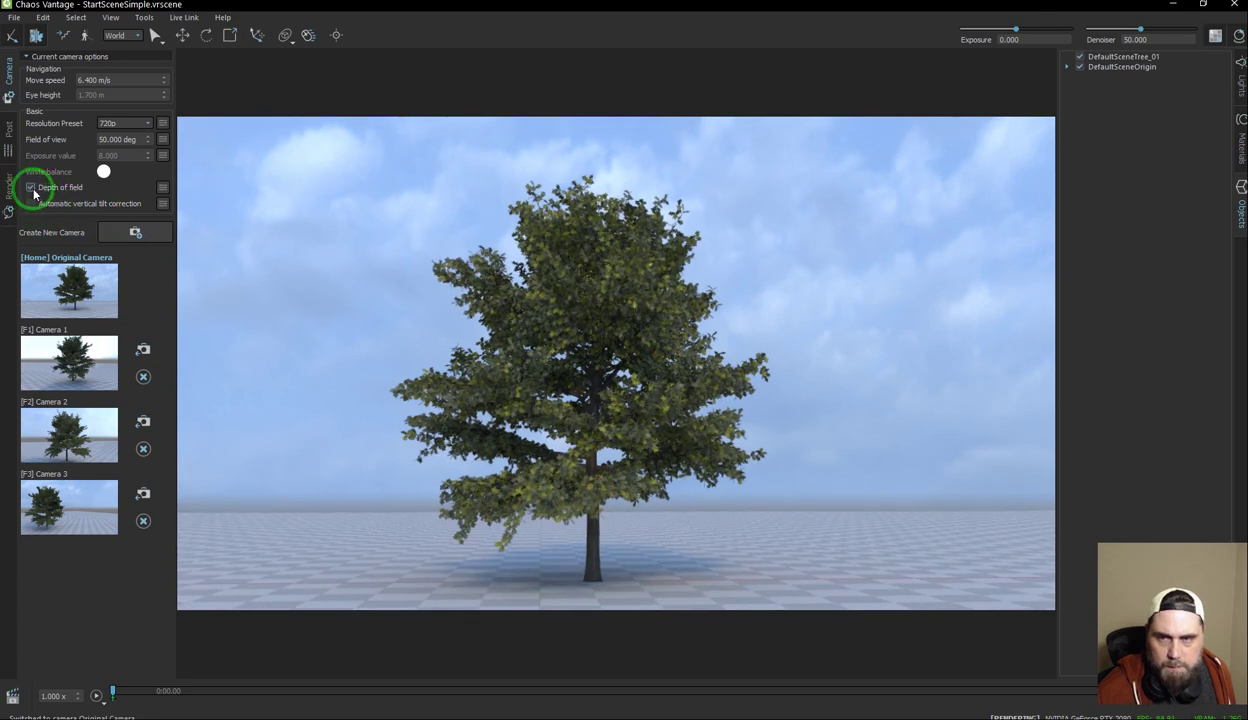
click(161, 156)
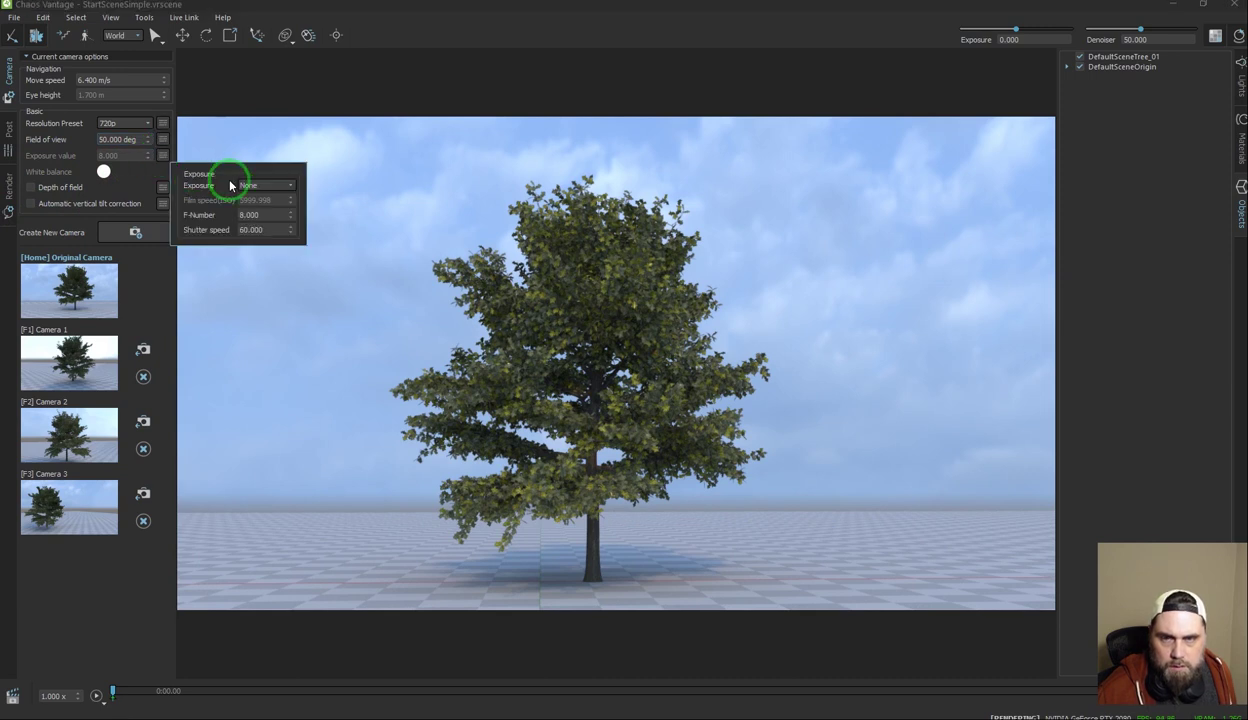
click(272, 186)
click(270, 204)
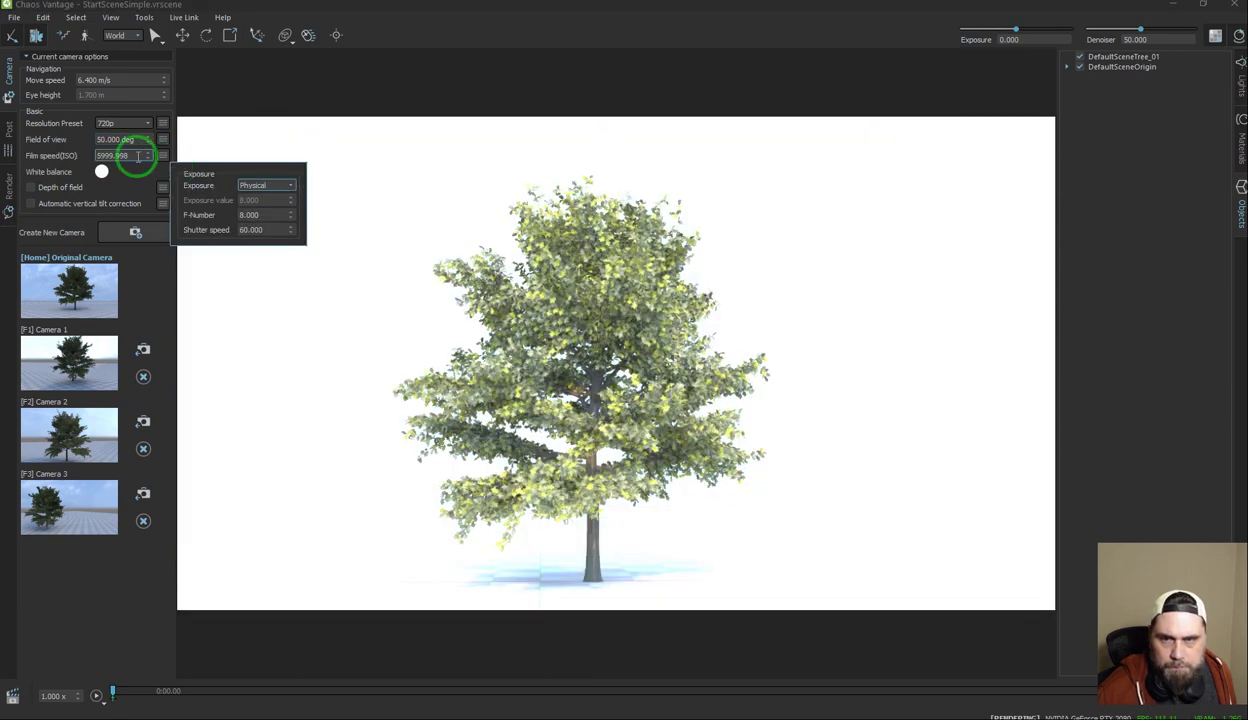
drag(149, 161, 132, 581)
drag(113, 122, 250, 436)
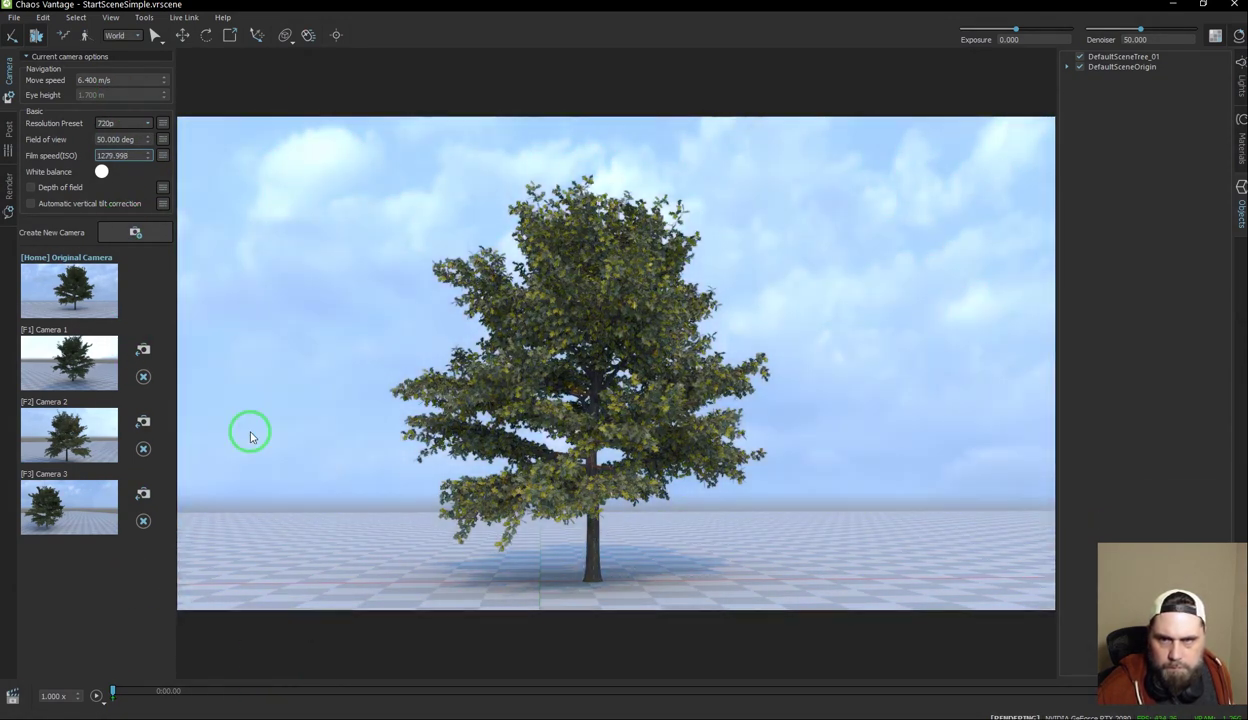
Step: Try the Value exposure mode with an exposure value of 8.700
click(168, 162)
click(264, 185)
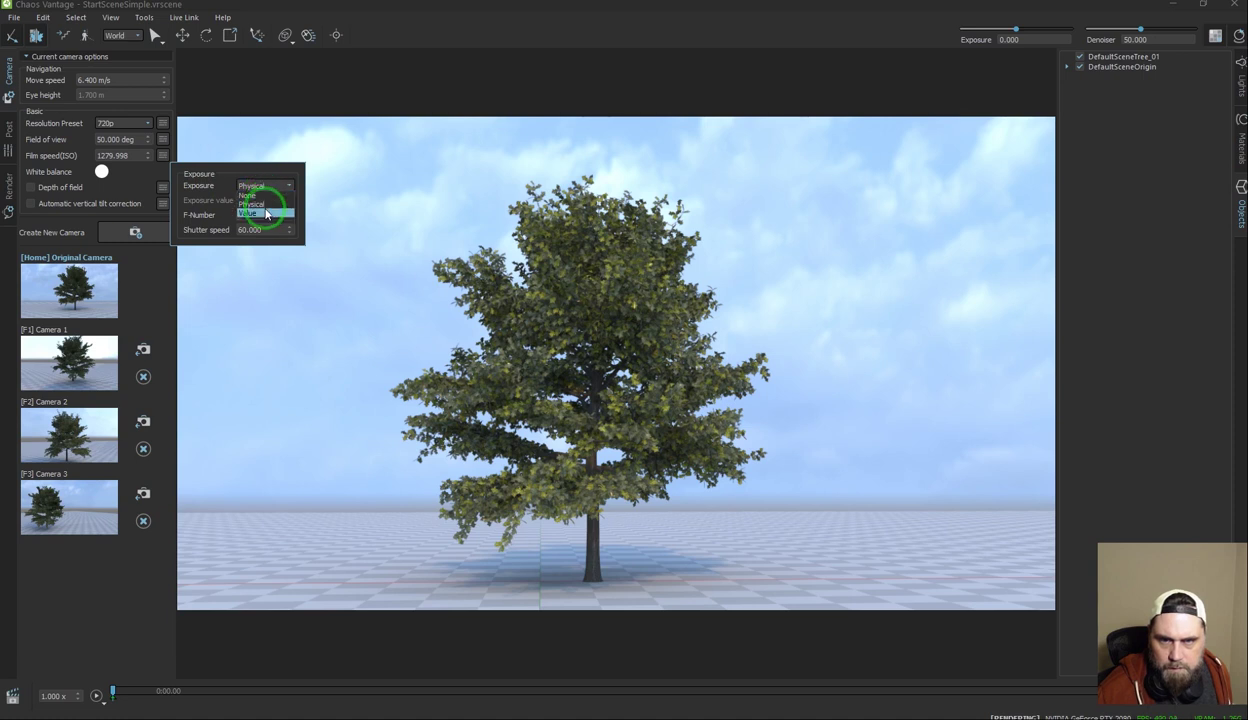
click(266, 213)
drag(148, 157, 168, 128)
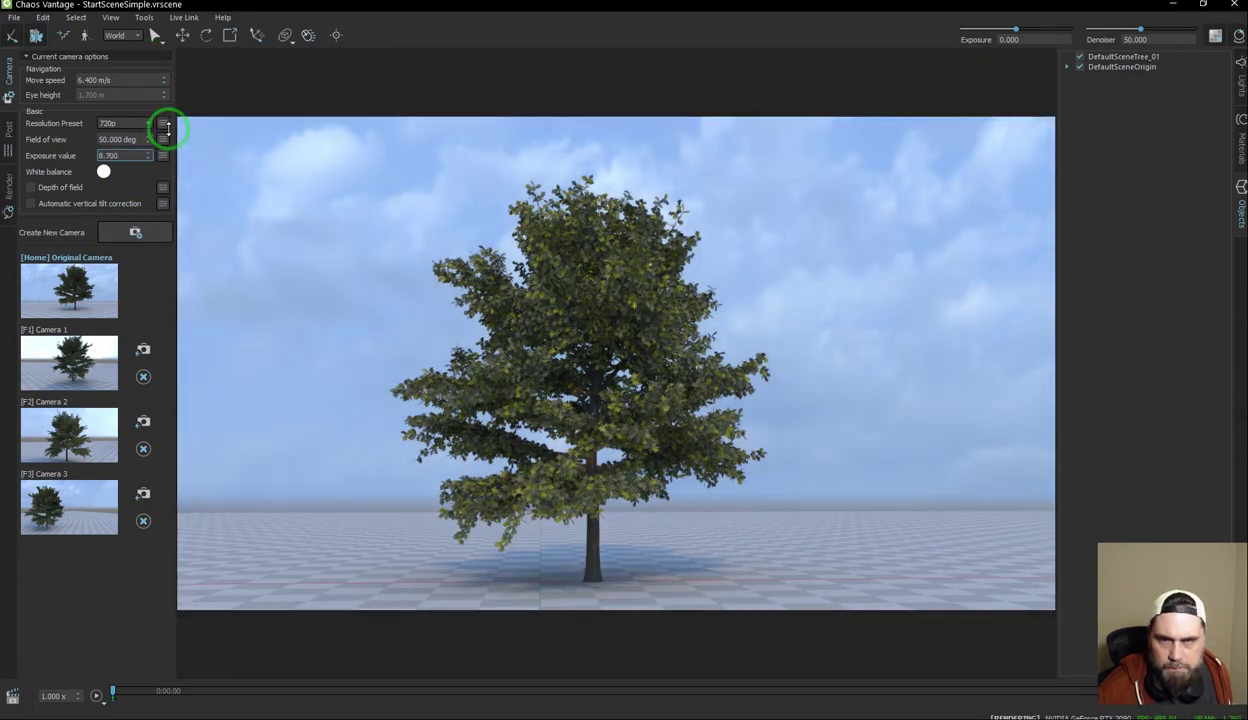
Step: Switch the exposure to Physical with f-number 7.900 and shutter speed 80, and check the white balance colour
click(162, 156)
click(275, 183)
click(265, 202)
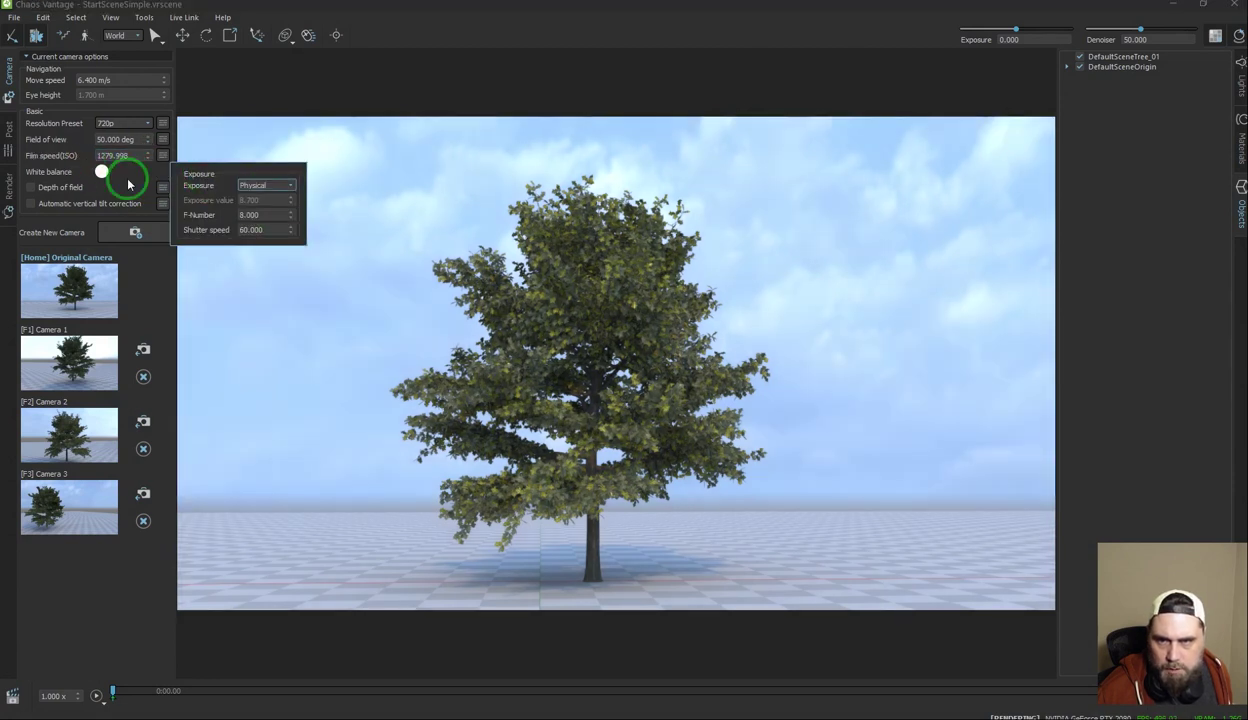
mouse_move(292, 240)
mouse_down()
mouse_move(306, 251)
mouse_move(300, 215)
mouse_move(301, 298)
mouse_move(312, 198)
mouse_move(313, 233)
mouse_up()
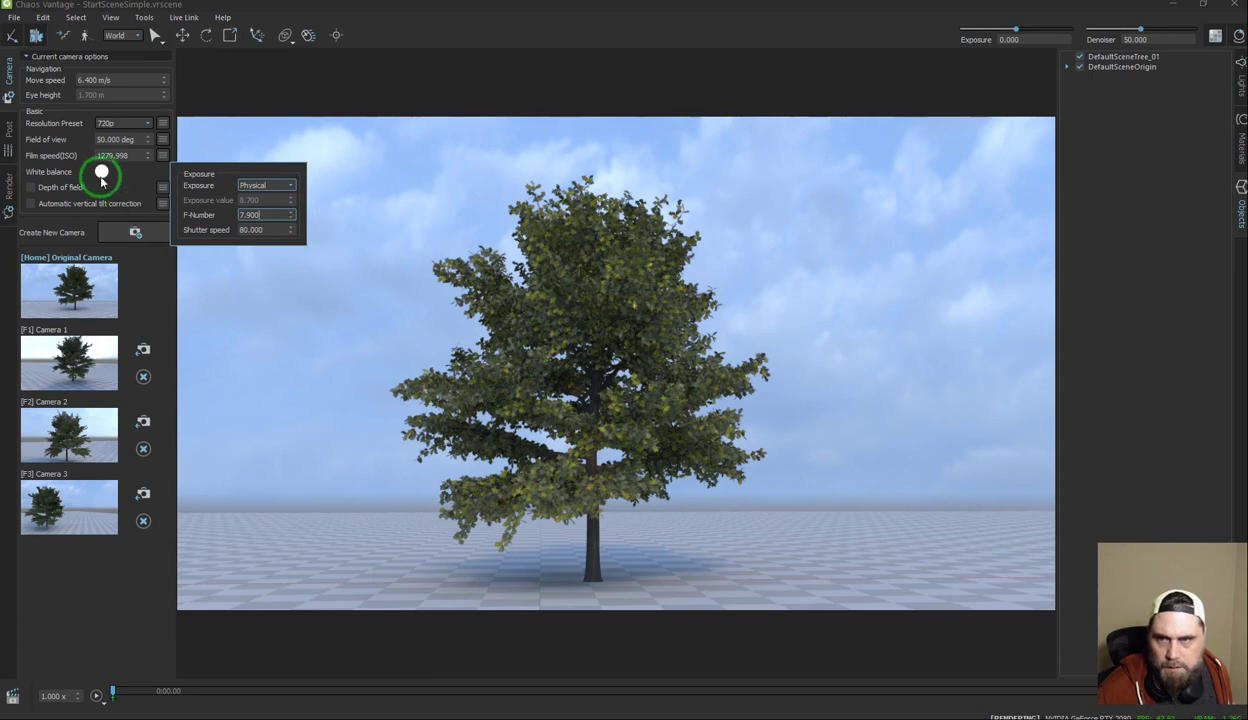
click(101, 178)
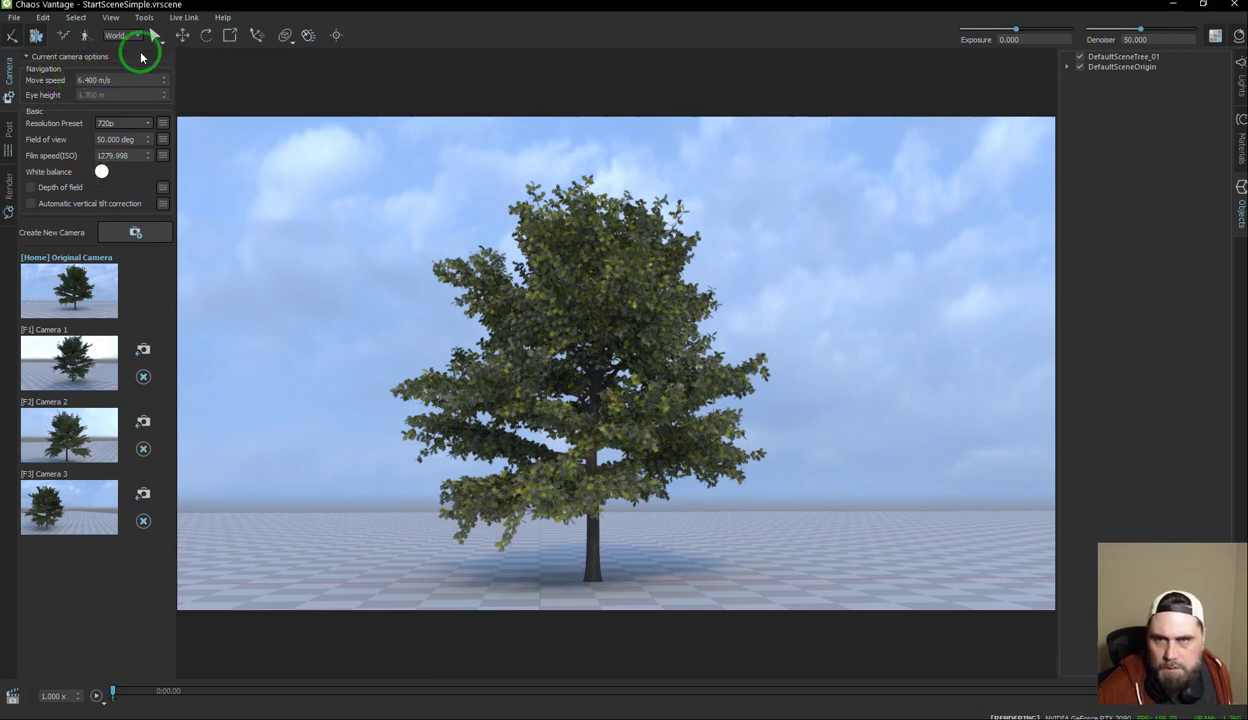
Step: Turn on pivot editing, select the tree, orbit around it and turn pivot editing off again
click(258, 40)
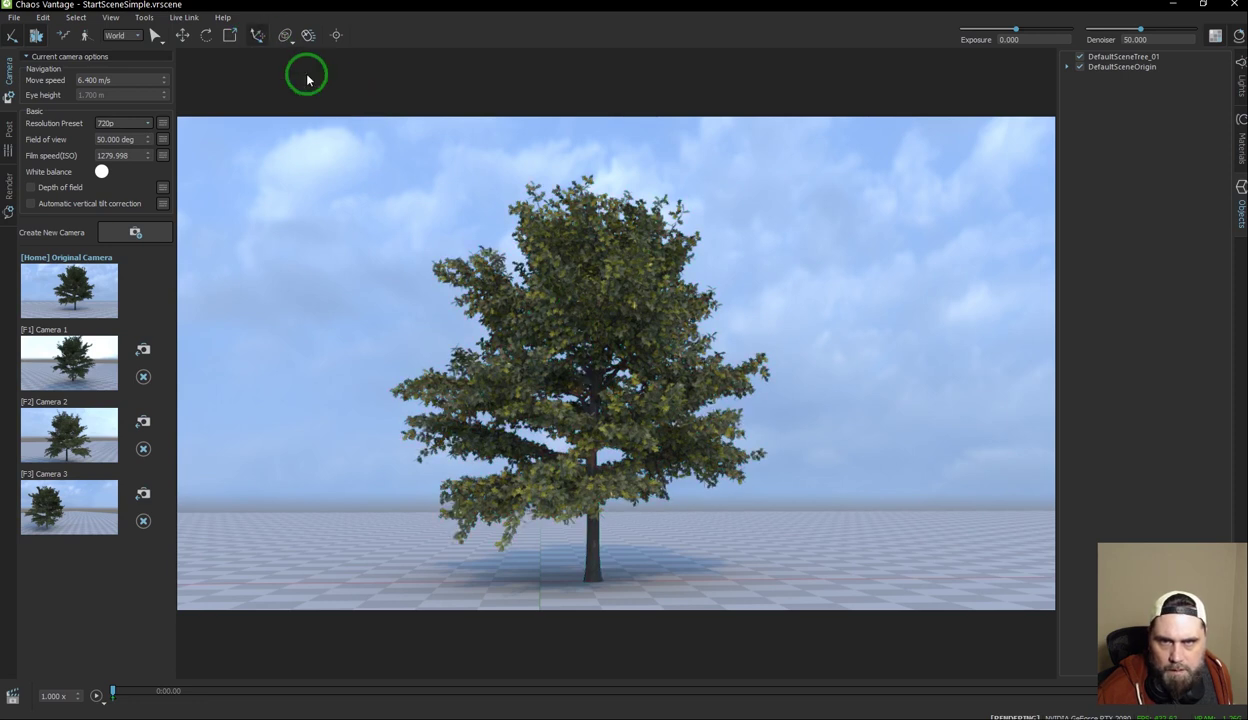
click(285, 37)
click(310, 56)
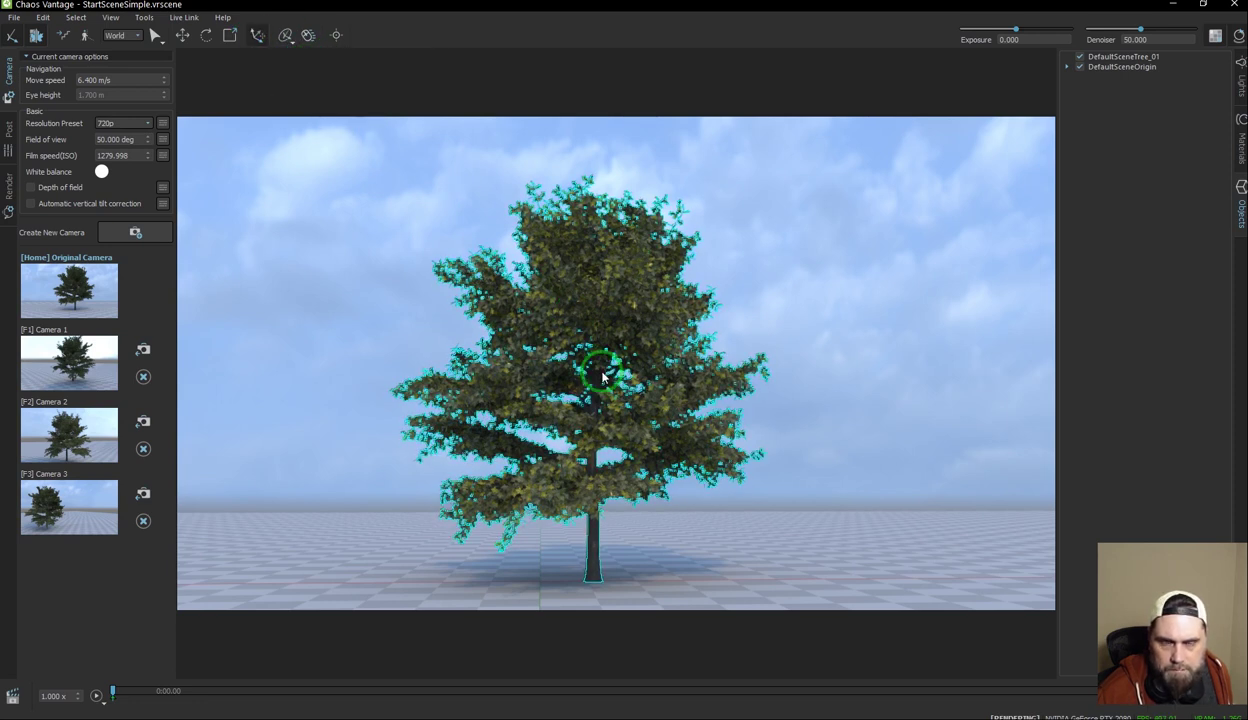
click(596, 366)
click(300, 38)
click(293, 84)
drag(650, 382, 700, 405)
click(262, 40)
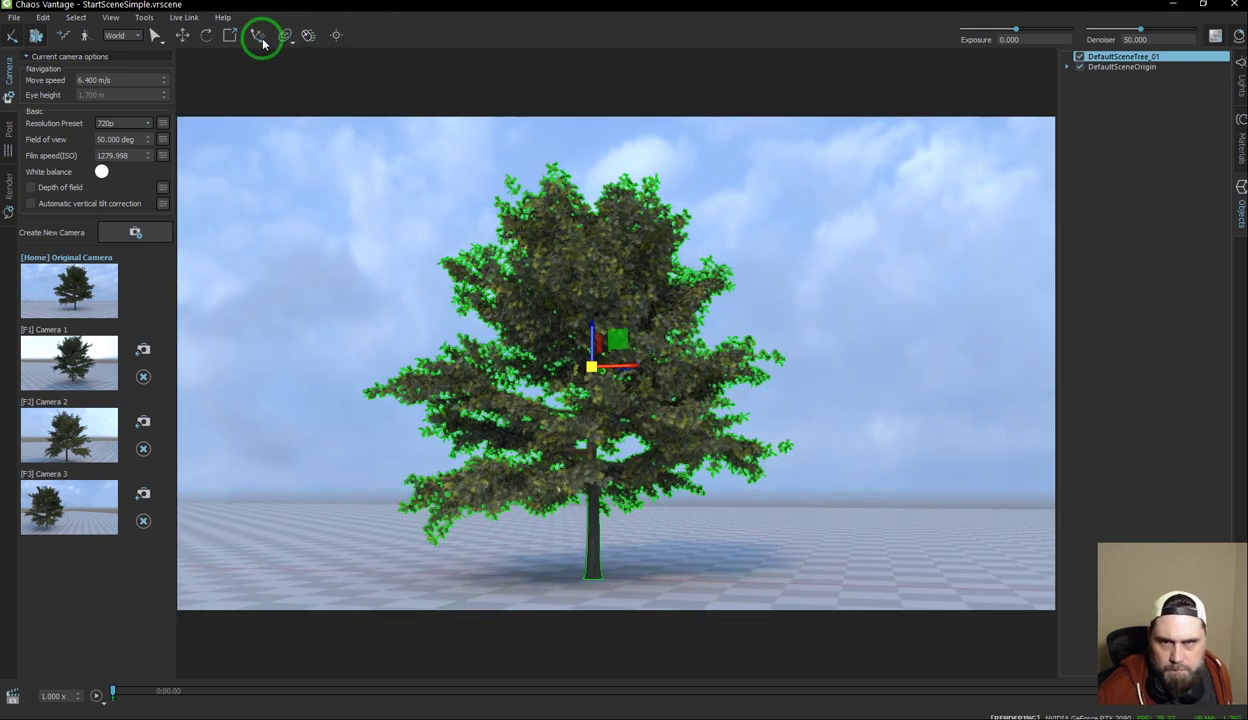
Step: Examine the selected tree's foliage and gizmo up close and back away until the trunk base is in view
drag(340, 266, 347, 271)
key(w)
key(d)
key(a)
click(347, 272)
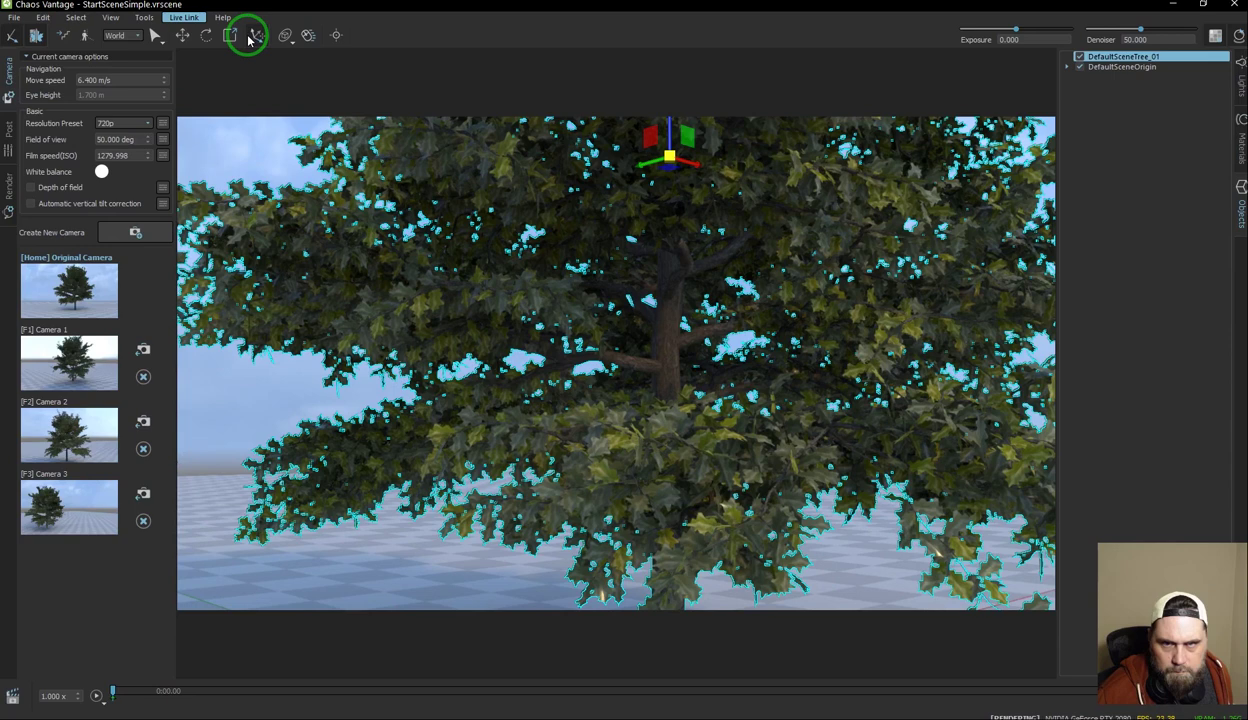
key(a)
drag(663, 363, 694, 368)
key(s)
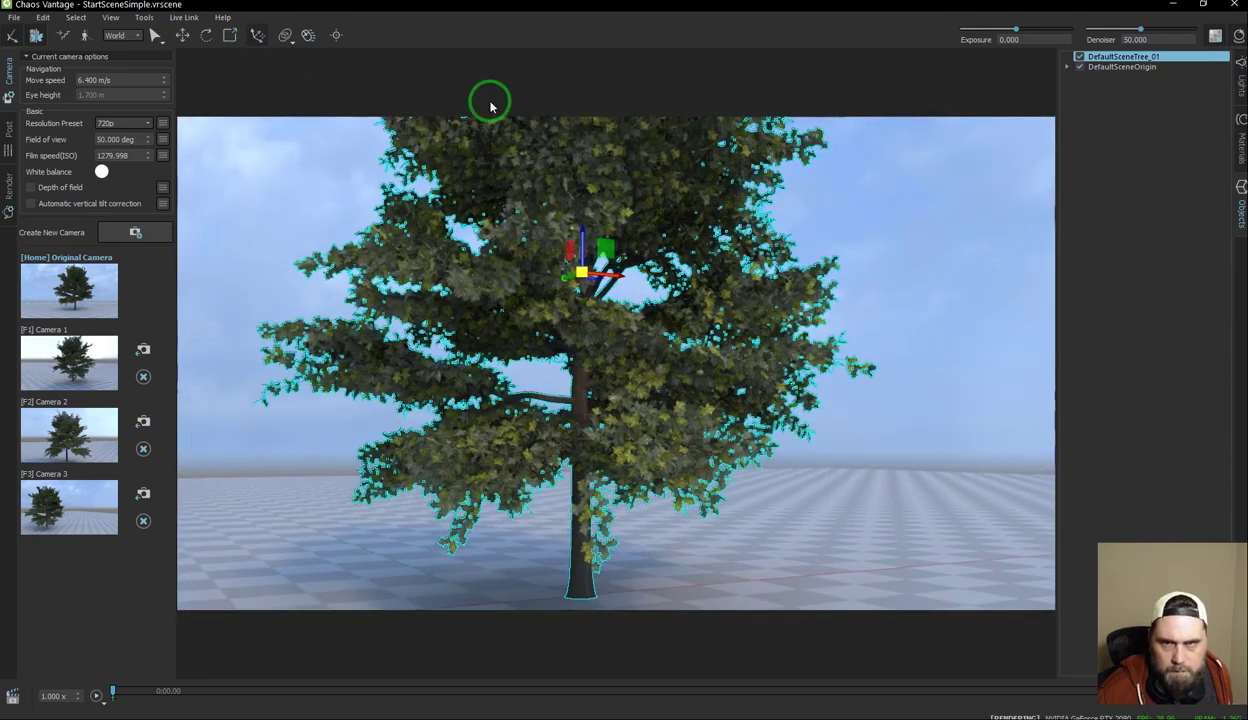
Step: Move only the tree's pivot vertically down the trunk, leaving the tree in place
click(260, 36)
click(260, 36)
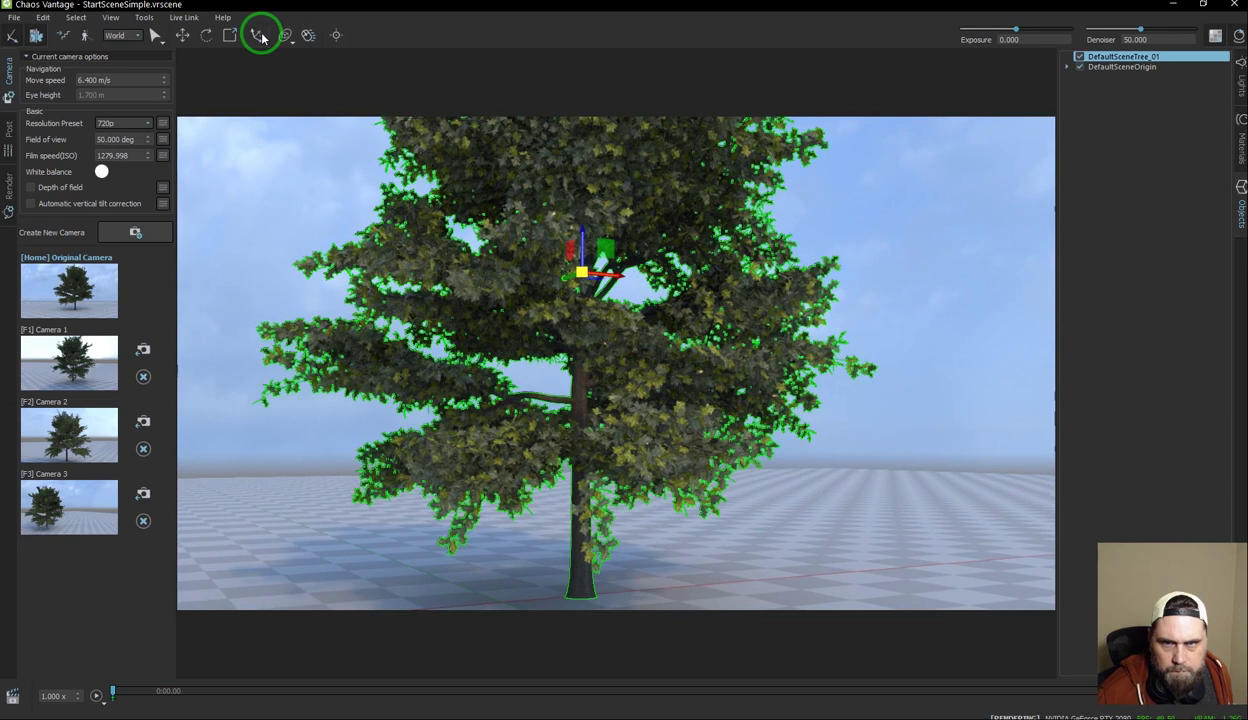
drag(582, 254, 596, 482)
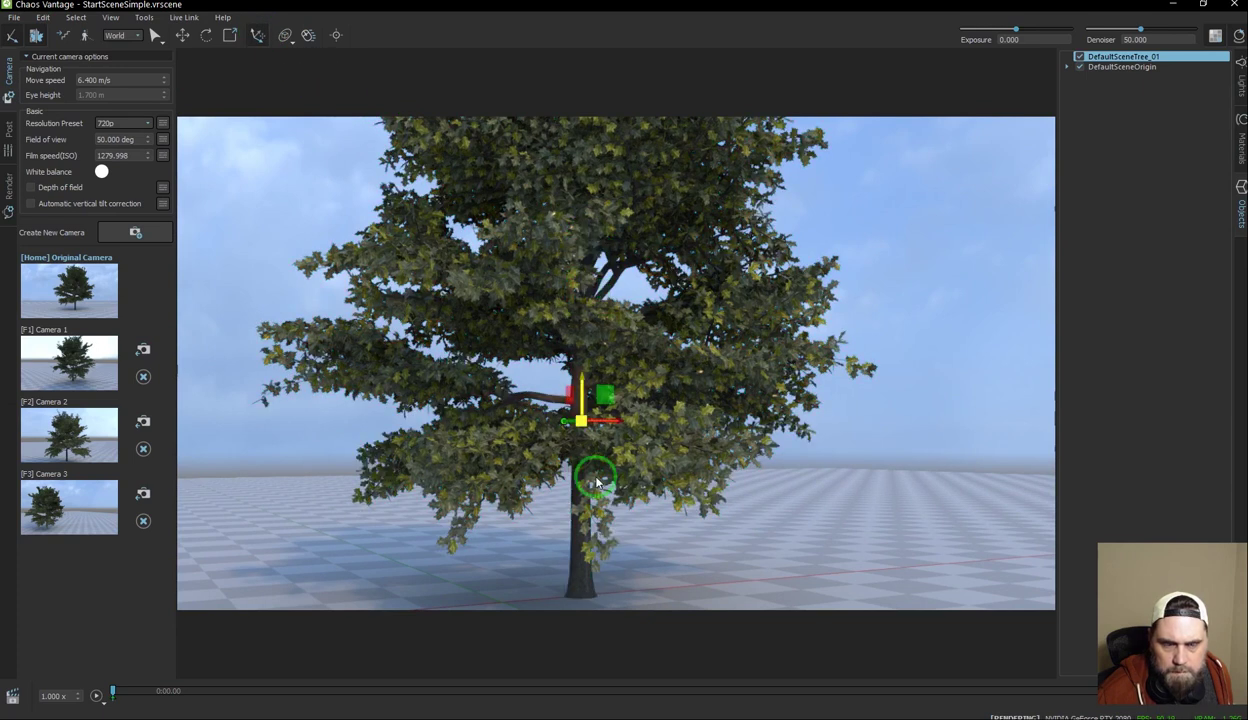
Step: Rotate the tree about its pivot at the trunk base and view it from farther back and lower down
click(206, 35)
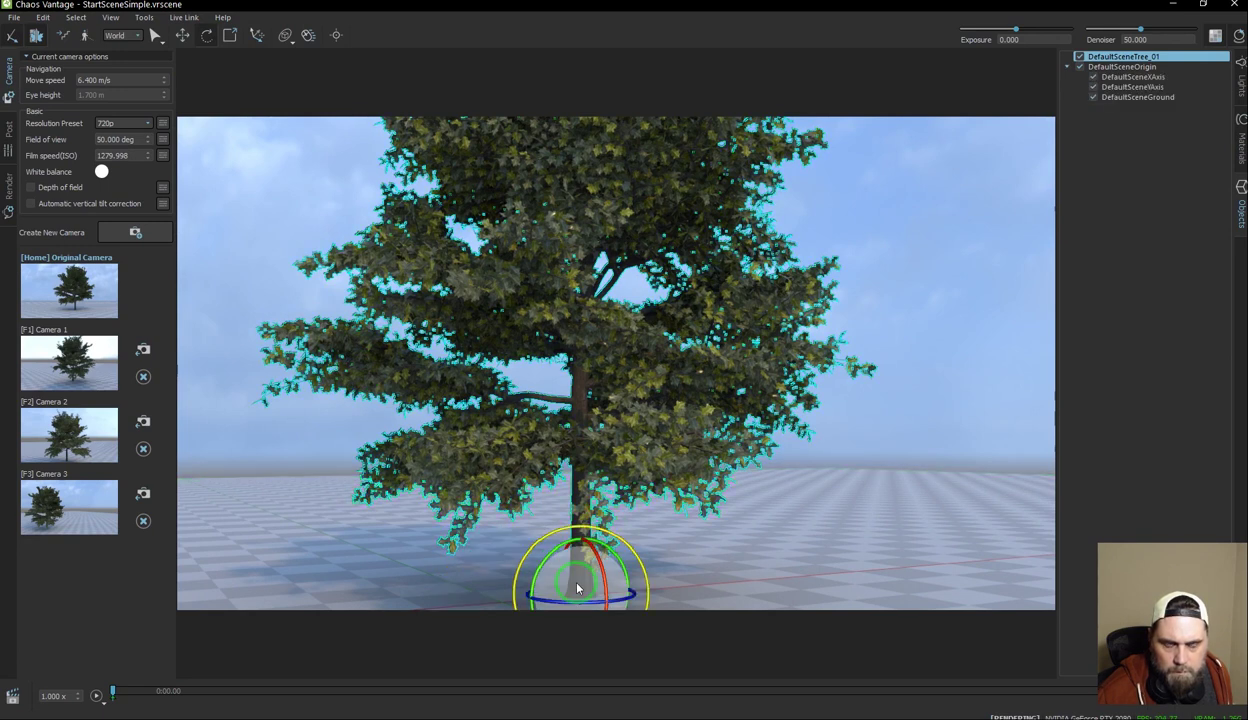
drag(605, 580, 631, 558)
key(s)
key(q)
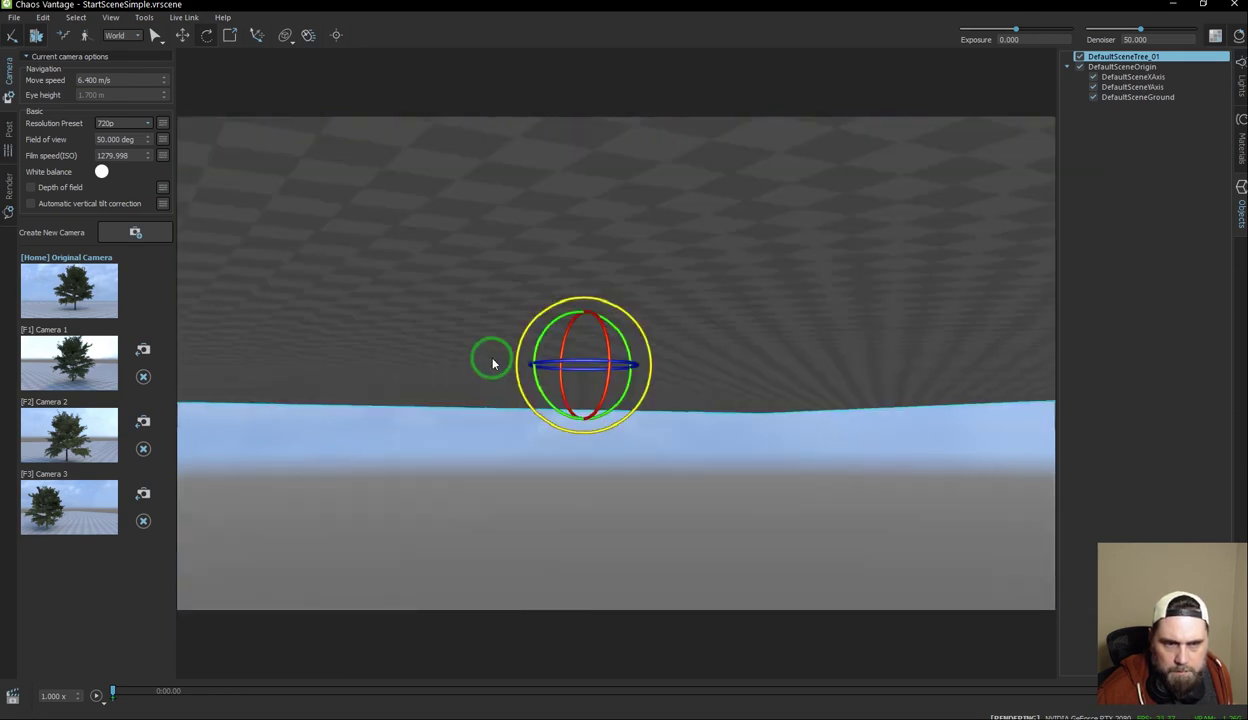
Step: Switch back to the original camera with the tree in full view, and set exposure to -2.176 and the denoiser to 44.311
key(e)
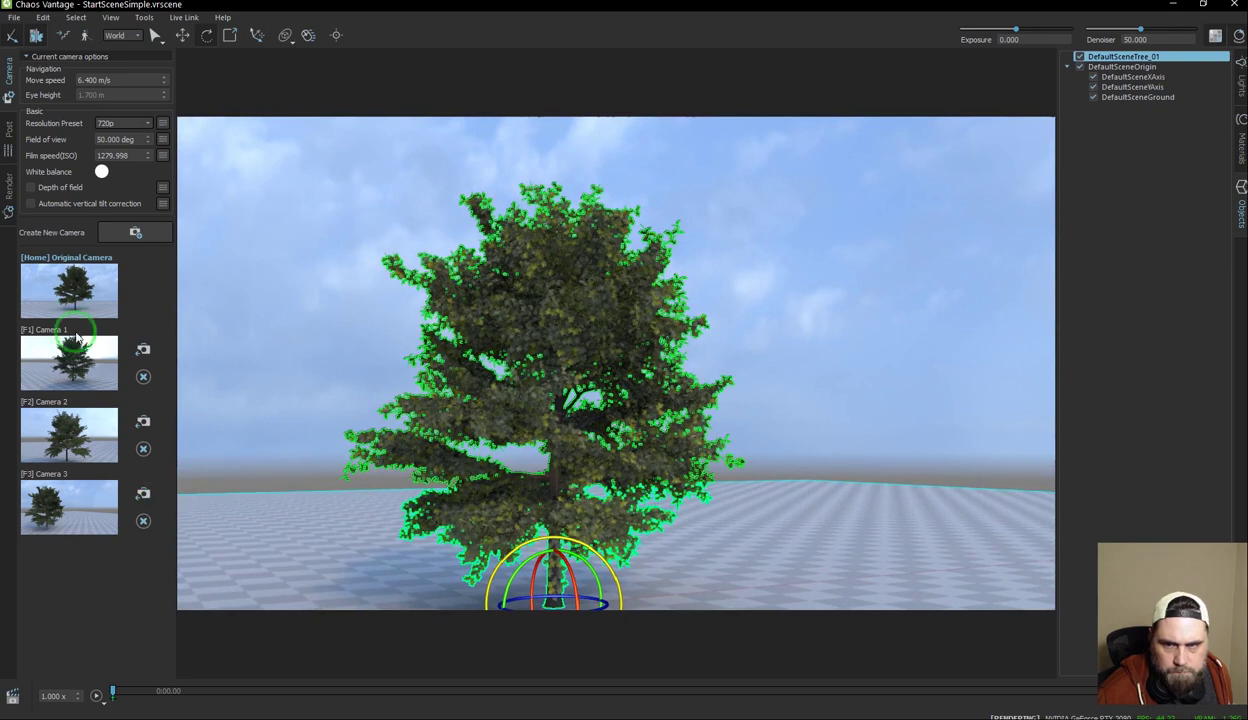
click(42, 276)
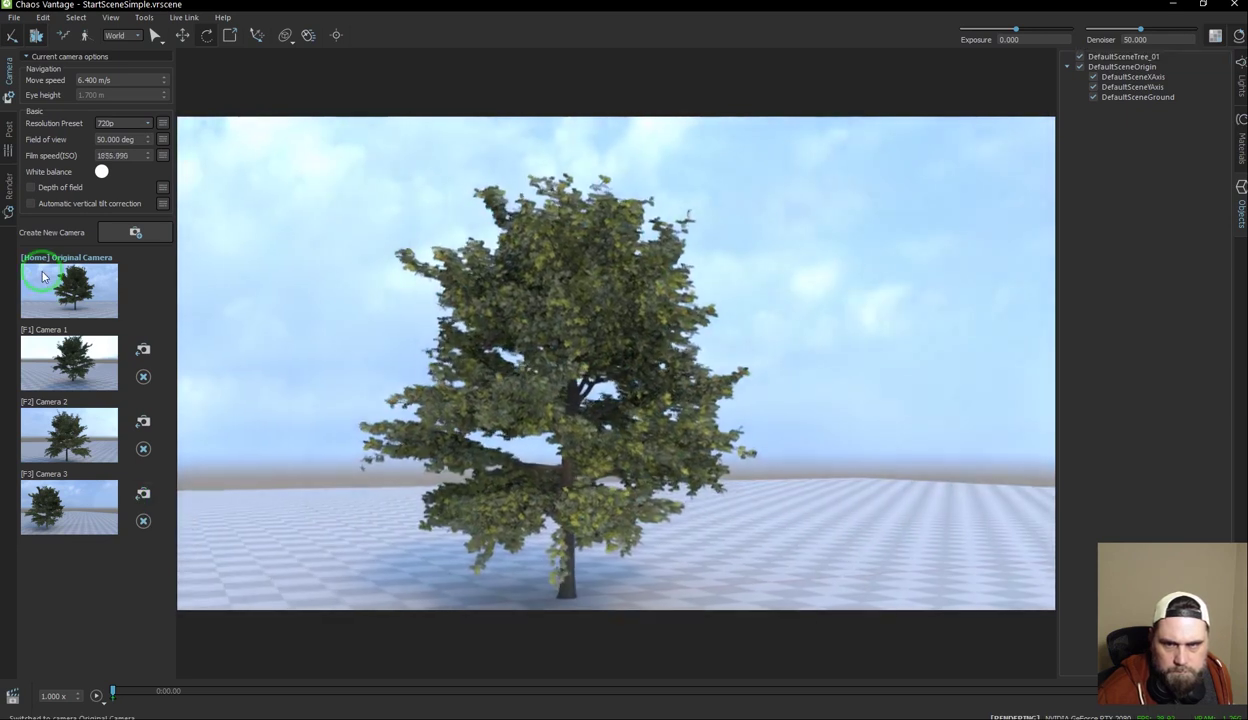
drag(762, 350, 697, 322)
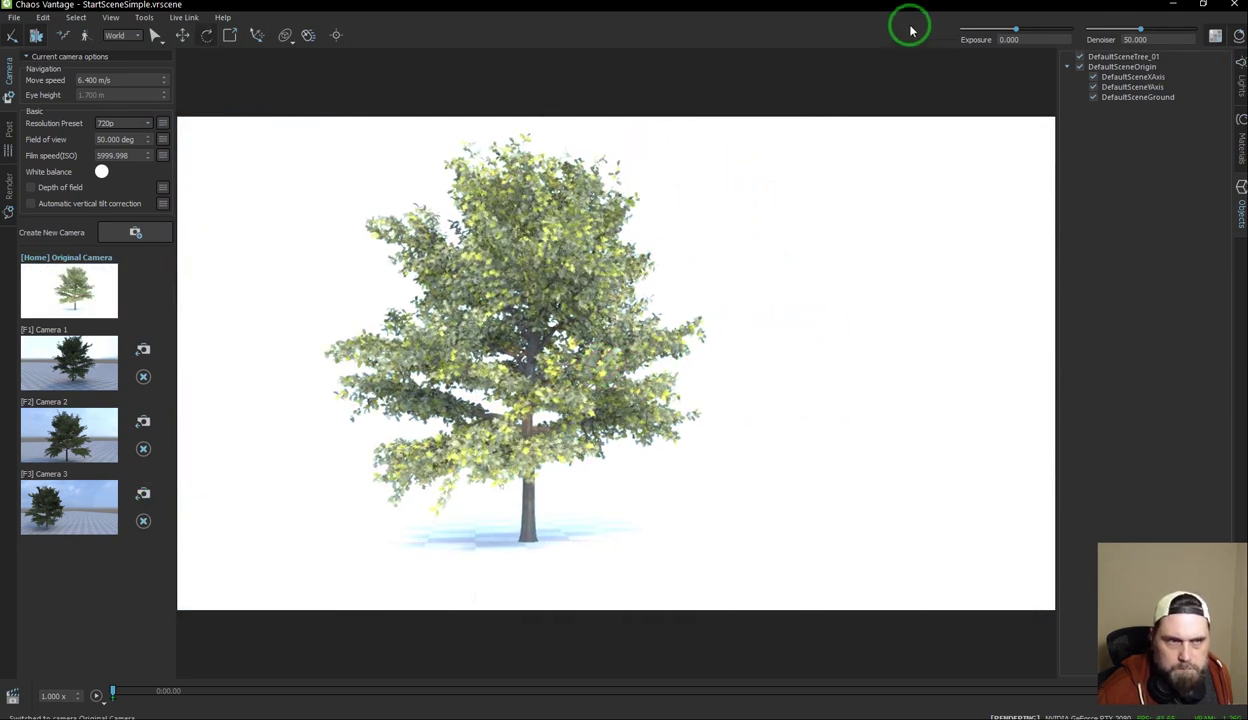
drag(1017, 33, 992, 32)
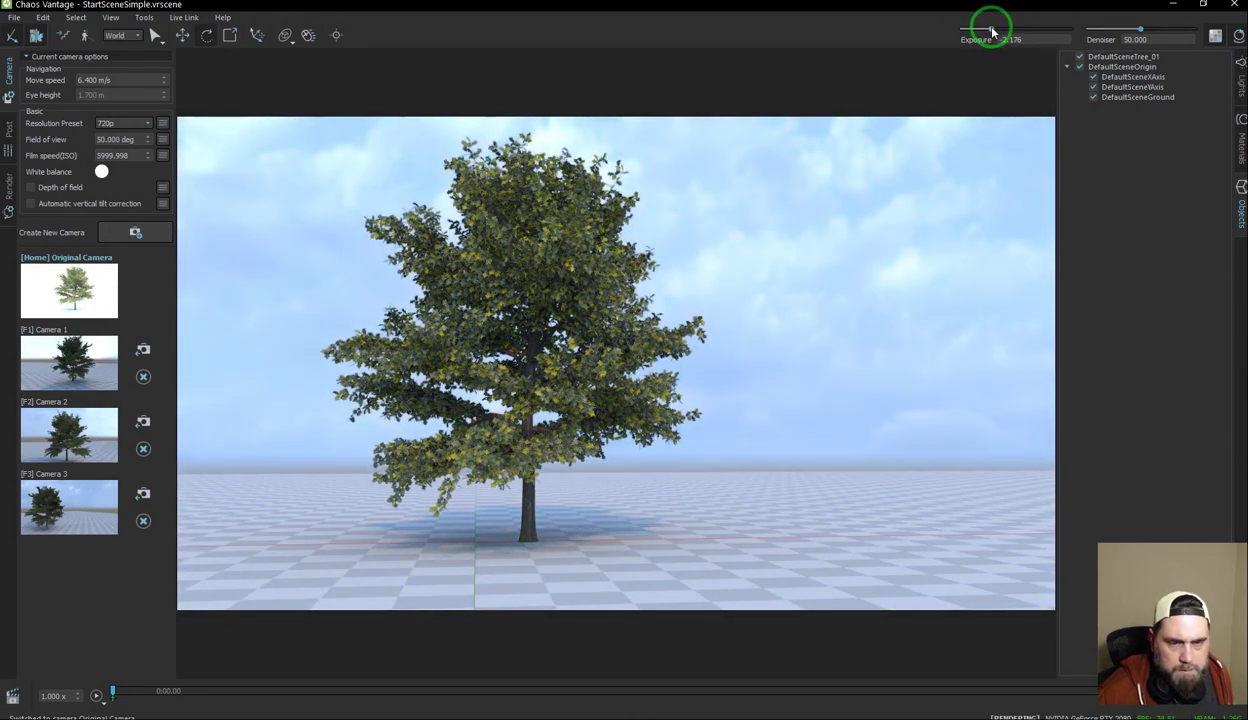
mouse_move(1143, 35)
mouse_down()
mouse_move(1024, 30)
mouse_move(1160, 35)
mouse_up()
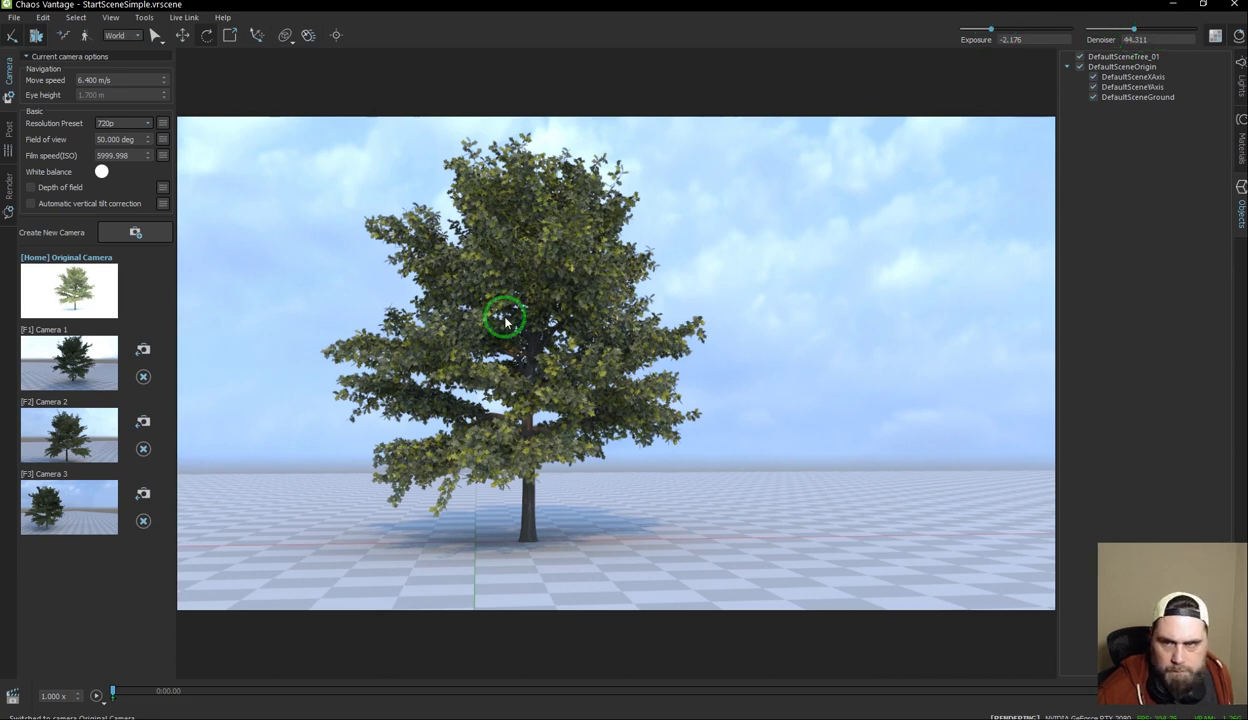
Step: Set the highlight burn in the post-processing settings to 0.720
click(10, 136)
mouse_move(166, 57)
mouse_down()
mouse_move(223, 337)
mouse_move(203, 159)
mouse_move(190, 219)
mouse_up()
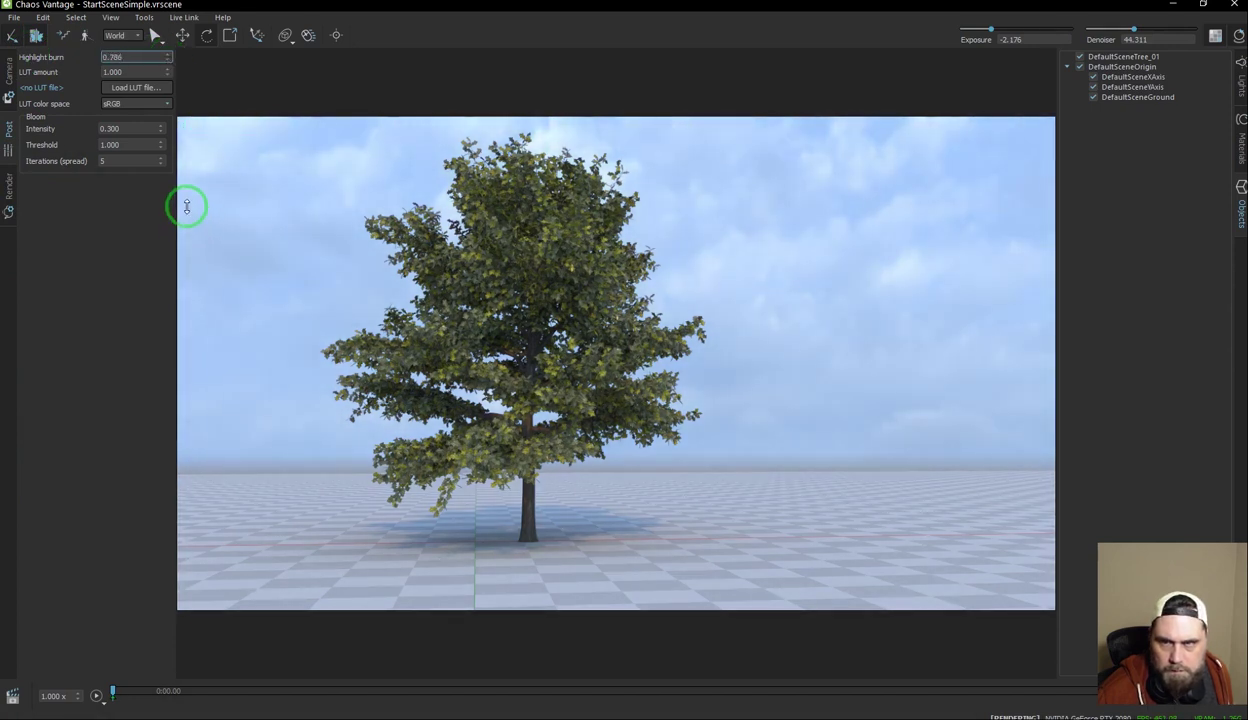
mouse_move(168, 62)
mouse_down()
mouse_move(111, 126)
mouse_move(133, 93)
mouse_up()
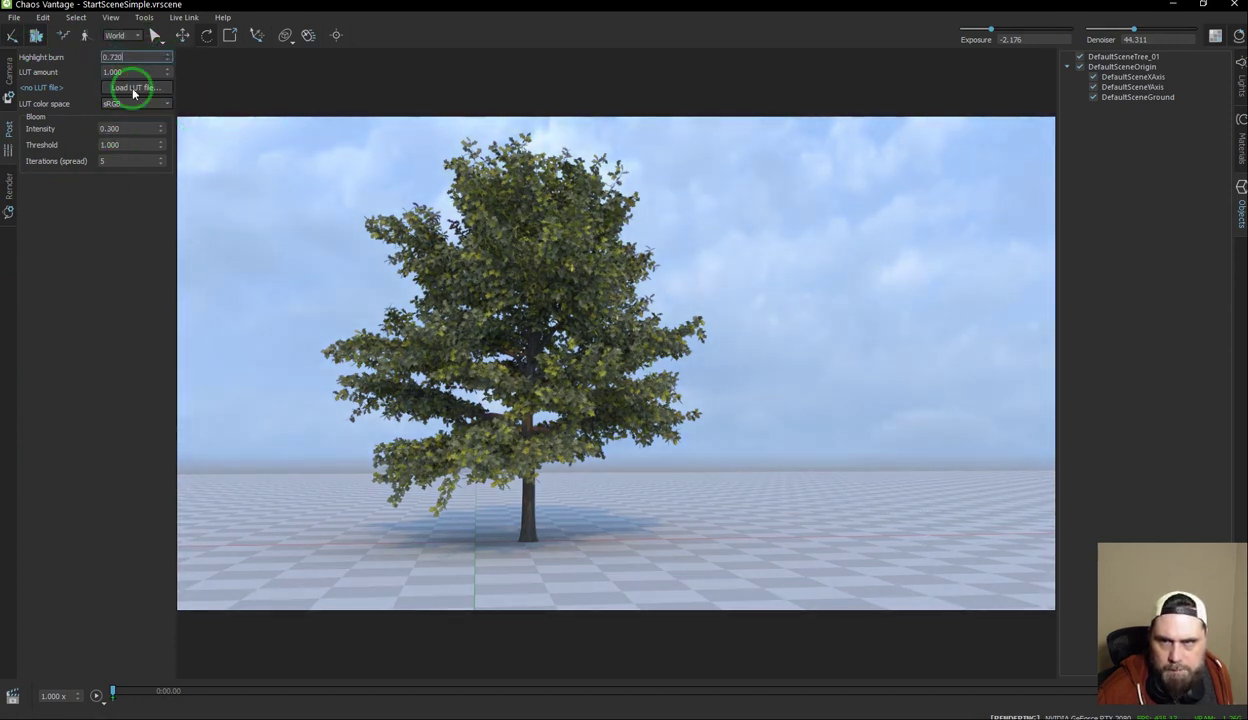
Step: Try the Linear LUT color space and return it to sRGB
click(126, 105)
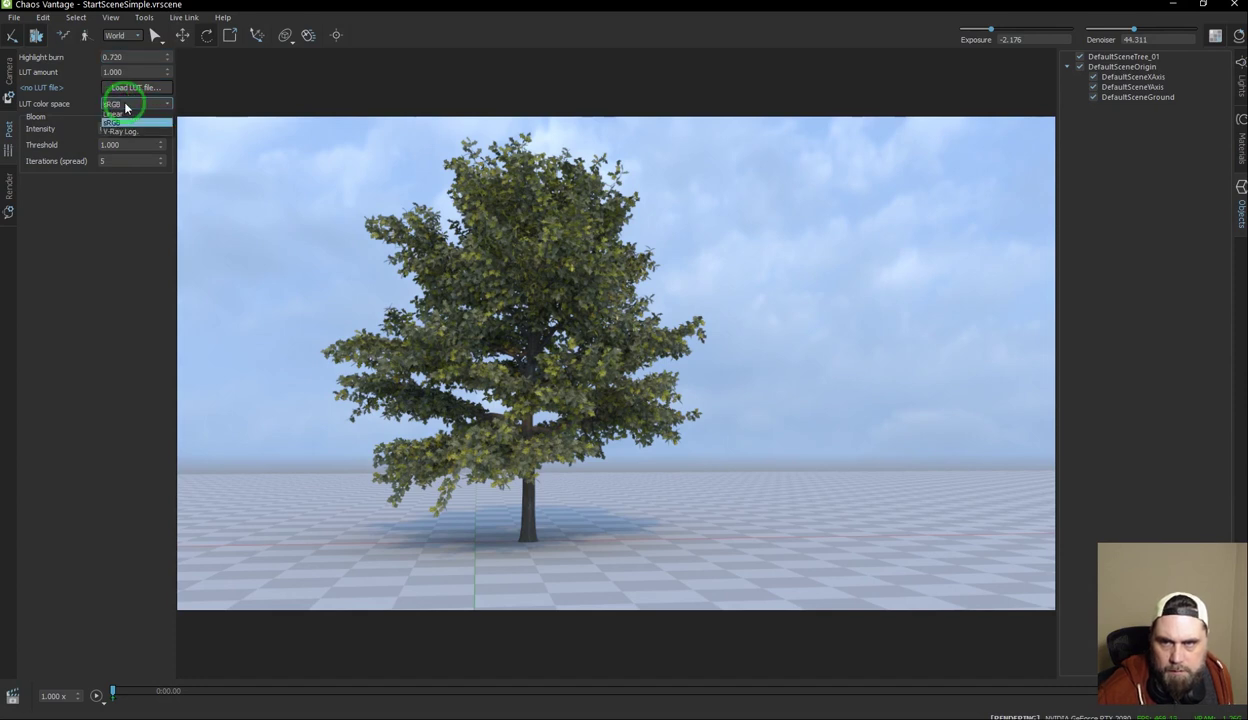
click(121, 114)
click(125, 106)
click(119, 123)
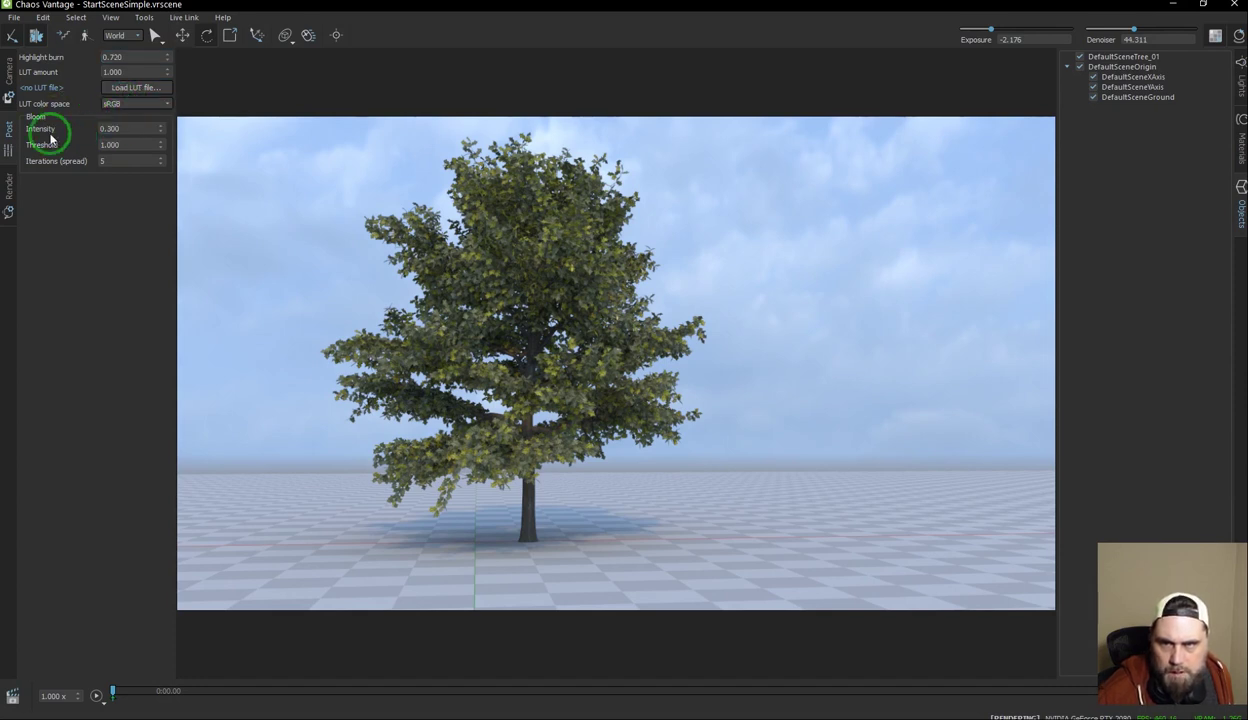
Step: Show the render settings and inspect the tree from closer up and farther back
click(9, 190)
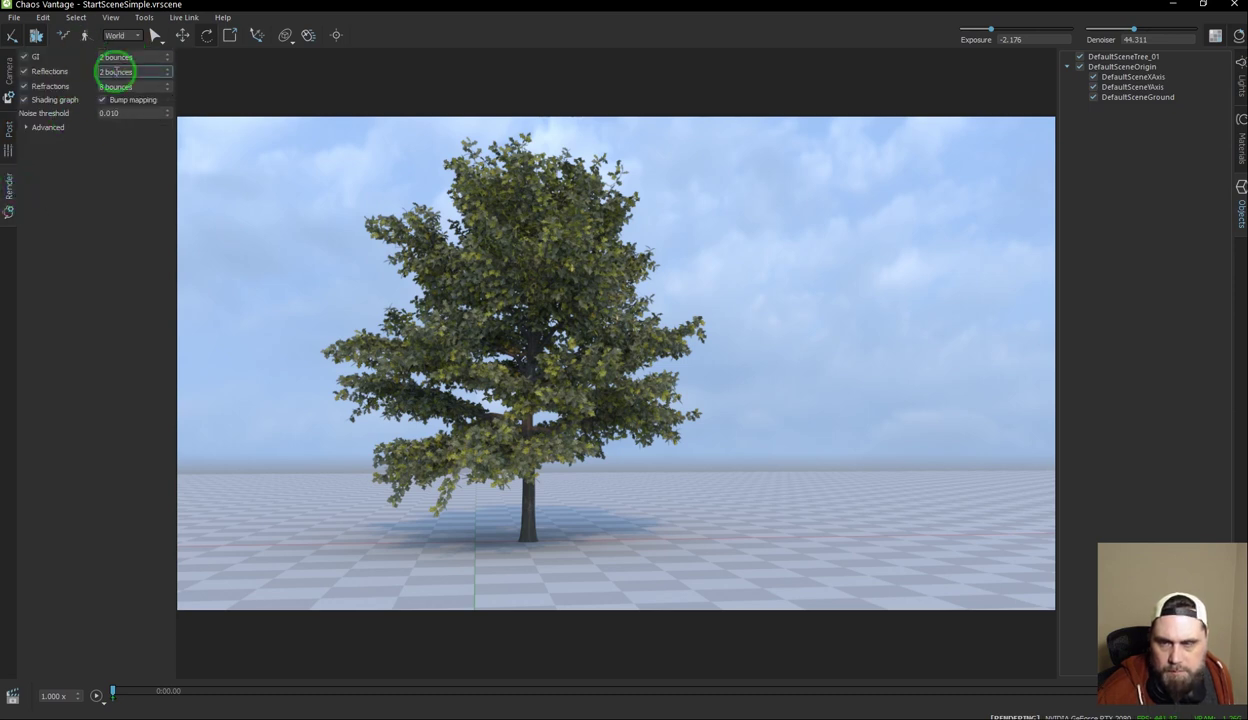
drag(577, 304, 588, 305)
key(w)
key(w)
key(s)
key(s)
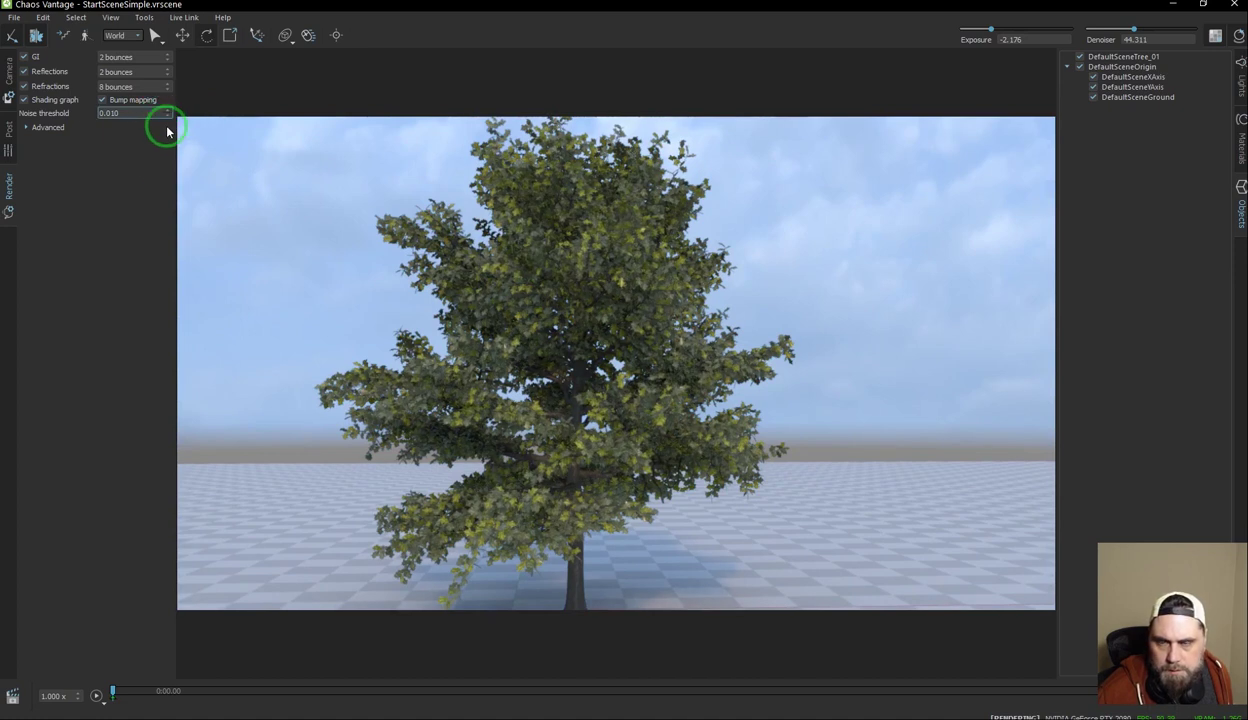
Step: Try toggling the opacity maps clip mode in the advanced render settings while checking the tree's foliage
click(27, 128)
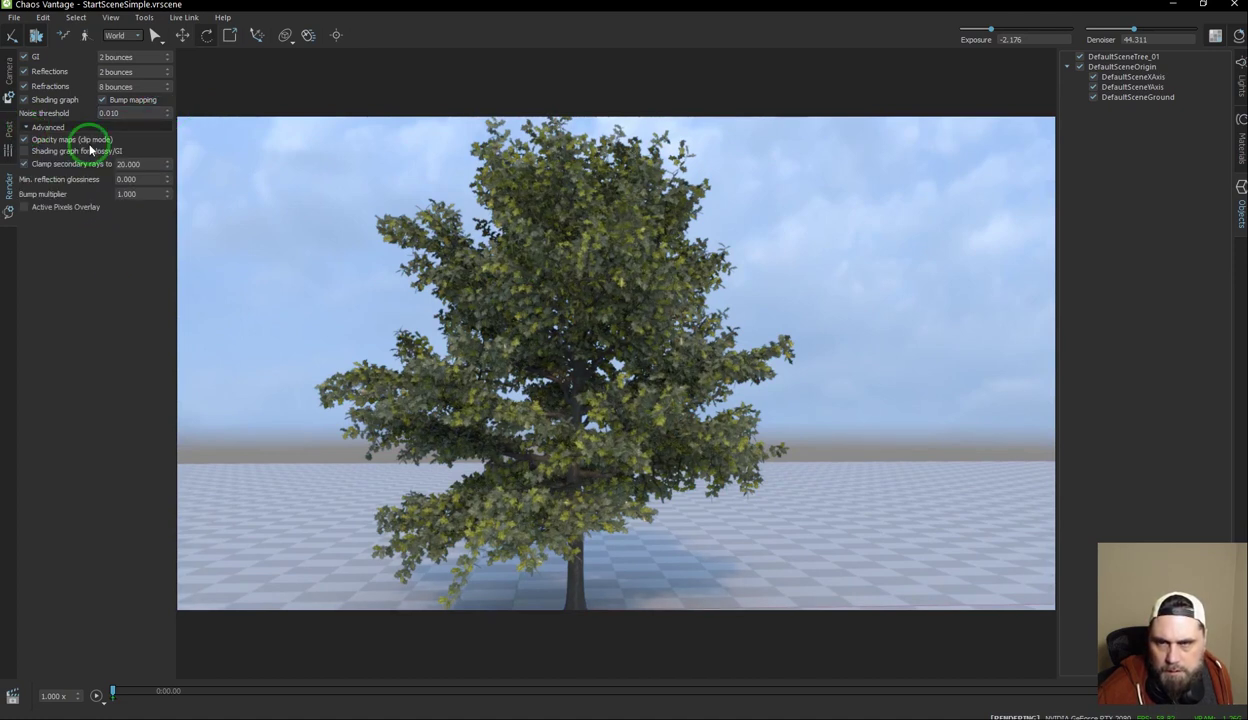
click(24, 141)
click(557, 313)
drag(557, 313, 614, 324)
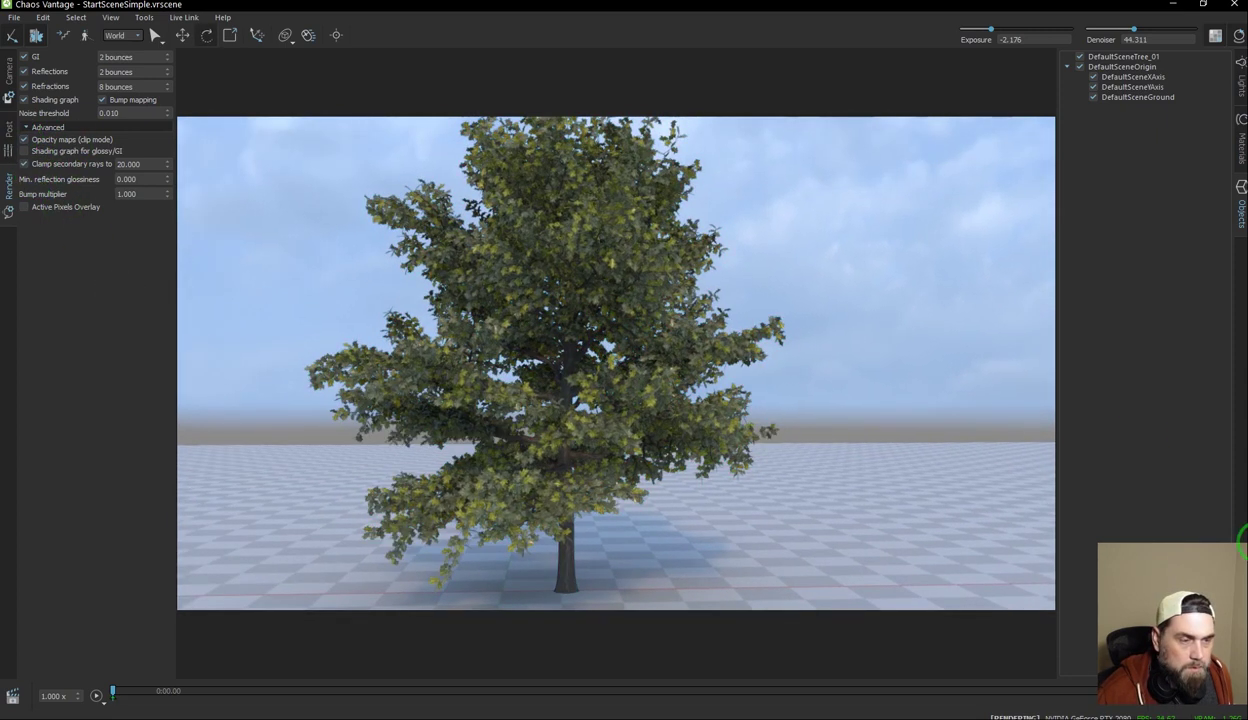
drag(736, 440, 738, 440)
key(s)
Step: Set the camera's resolution preset to 1080p and check the foliage close up and from a distance
click(10, 55)
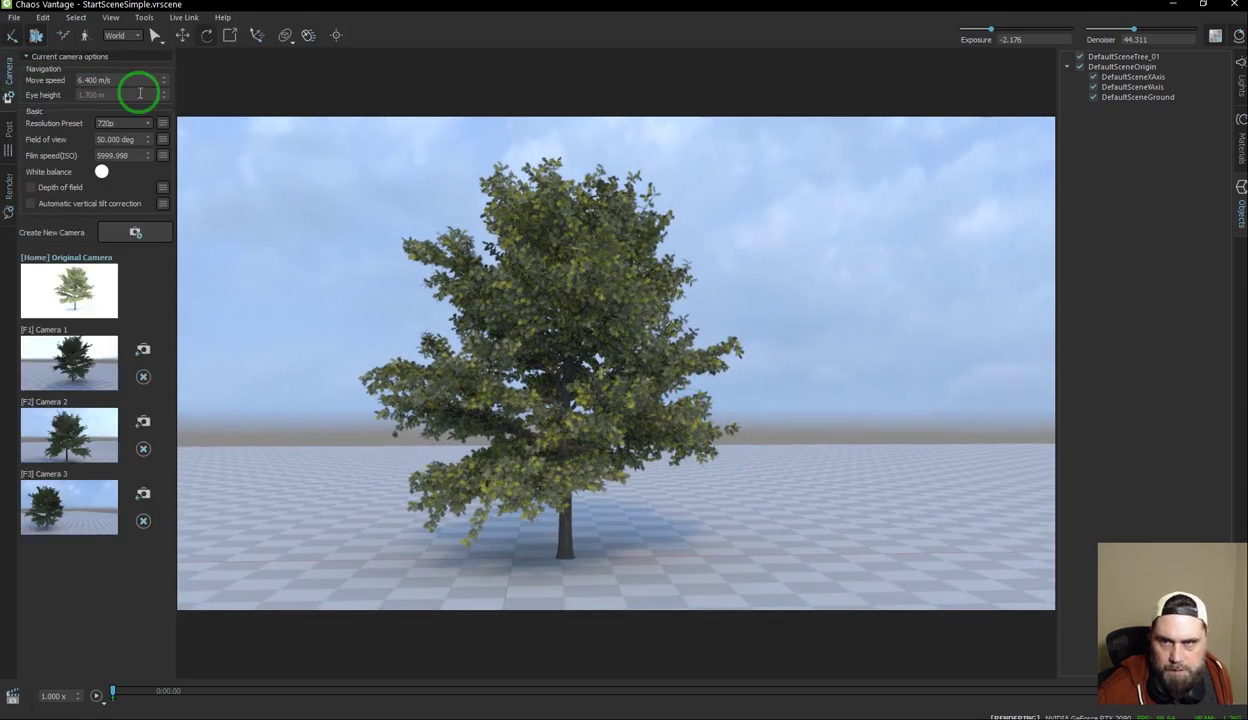
click(147, 125)
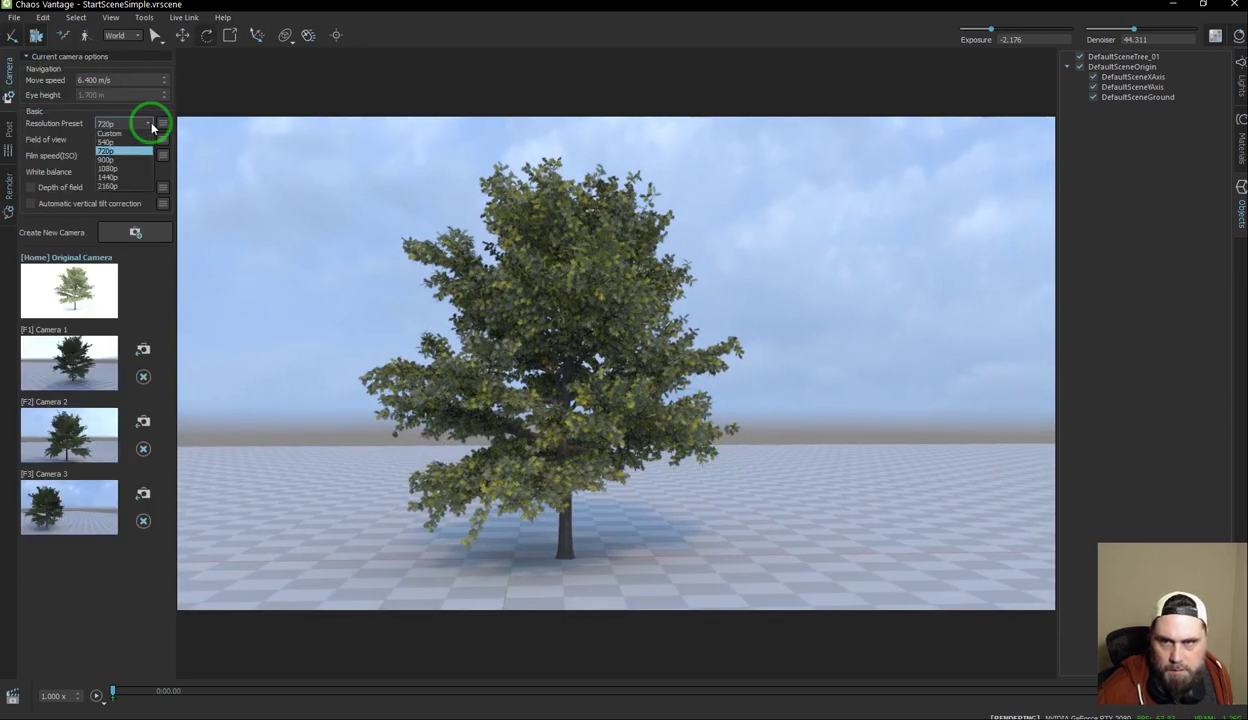
click(110, 170)
drag(745, 444, 713, 424)
key(w)
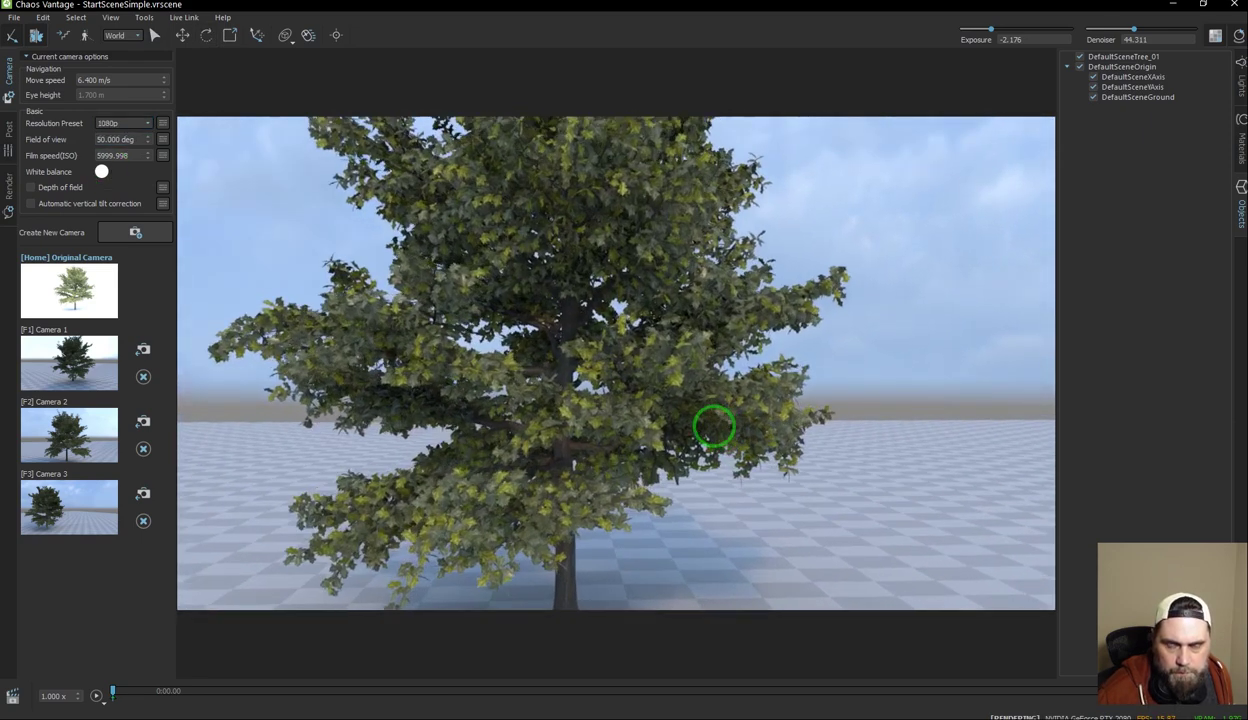
key(w)
key(d)
key(s)
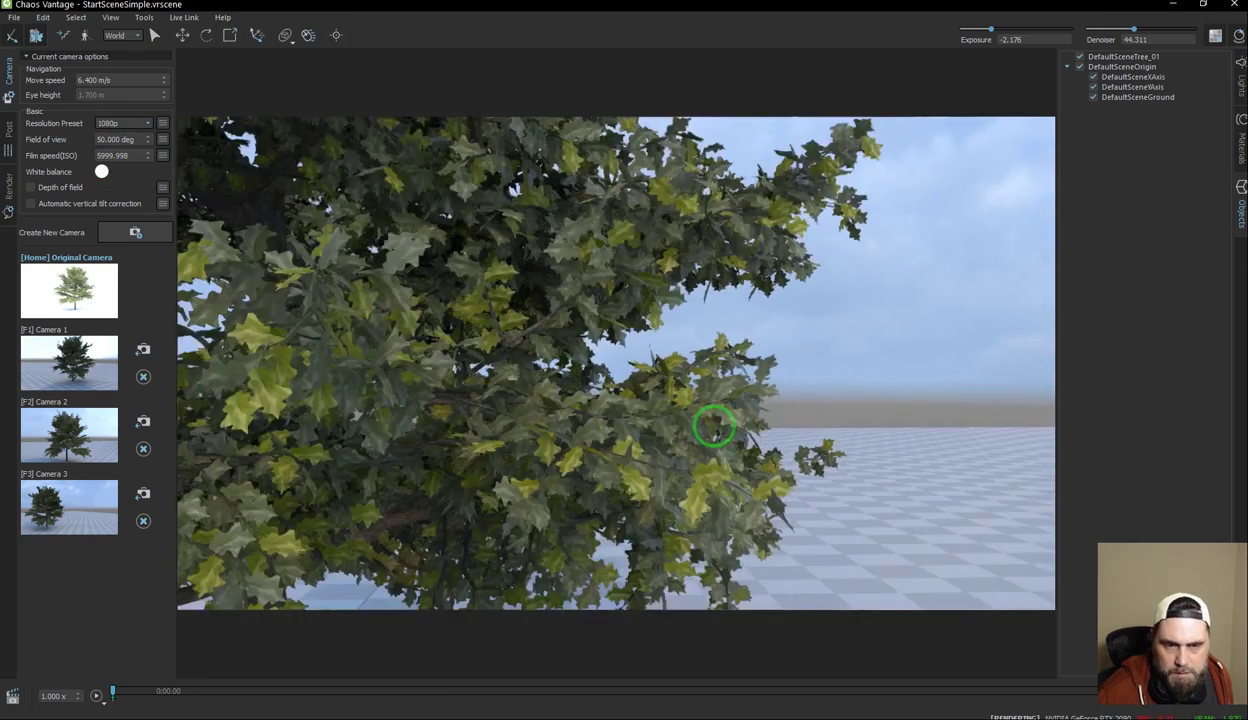
key(s)
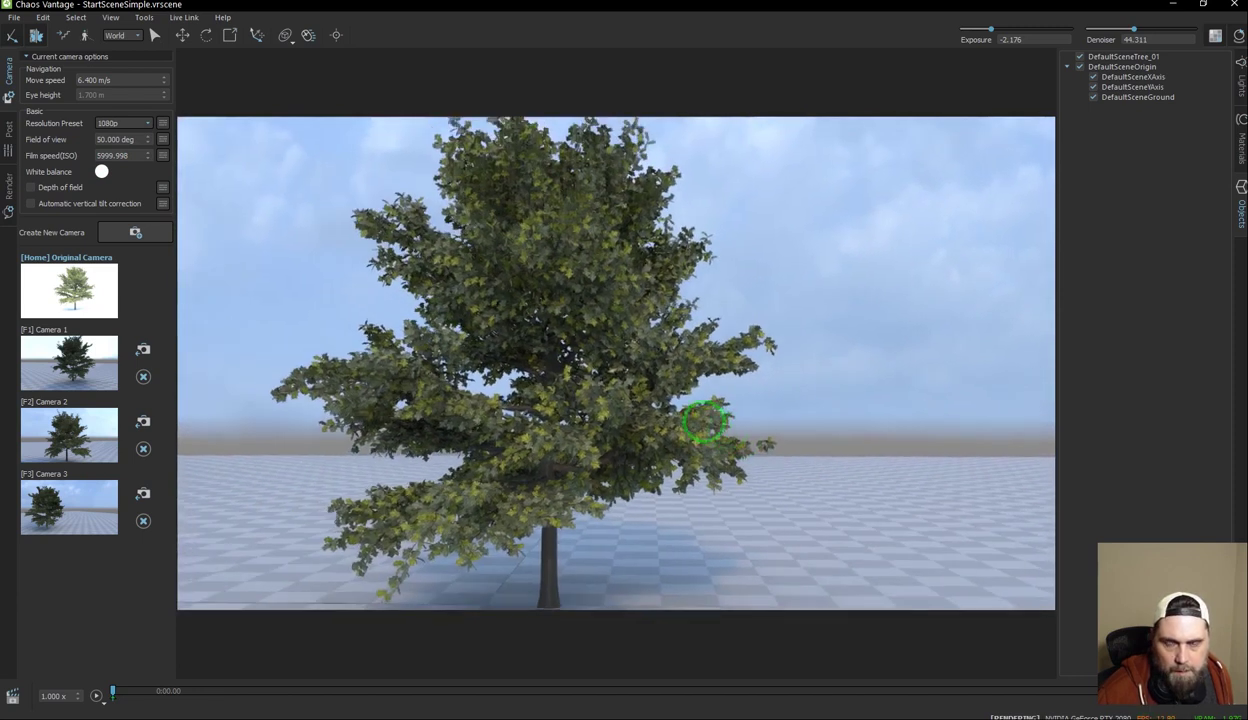
Step: Raise the camera's resolution preset to 2160p and check the tree in the viewport
click(691, 432)
click(140, 123)
click(144, 125)
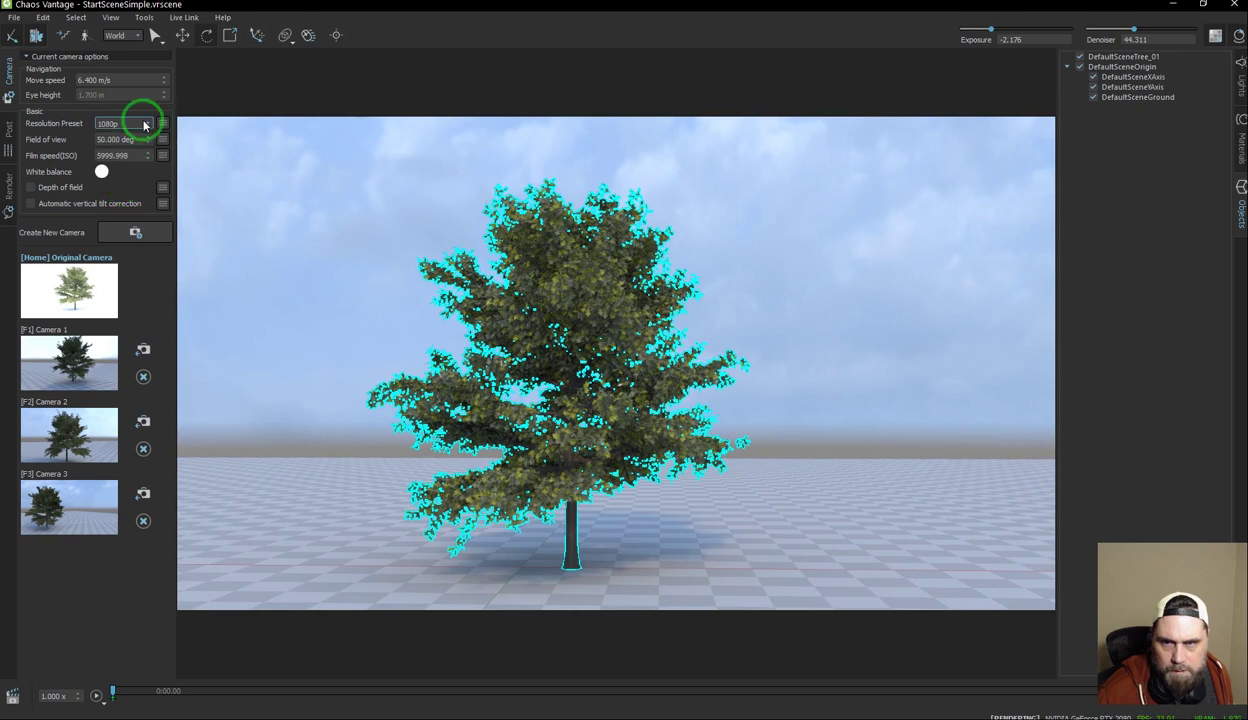
click(504, 400)
mouse_move(462, 396)
mouse_down()
mouse_move(512, 397)
mouse_move(441, 394)
mouse_move(460, 385)
mouse_up()
click(153, 122)
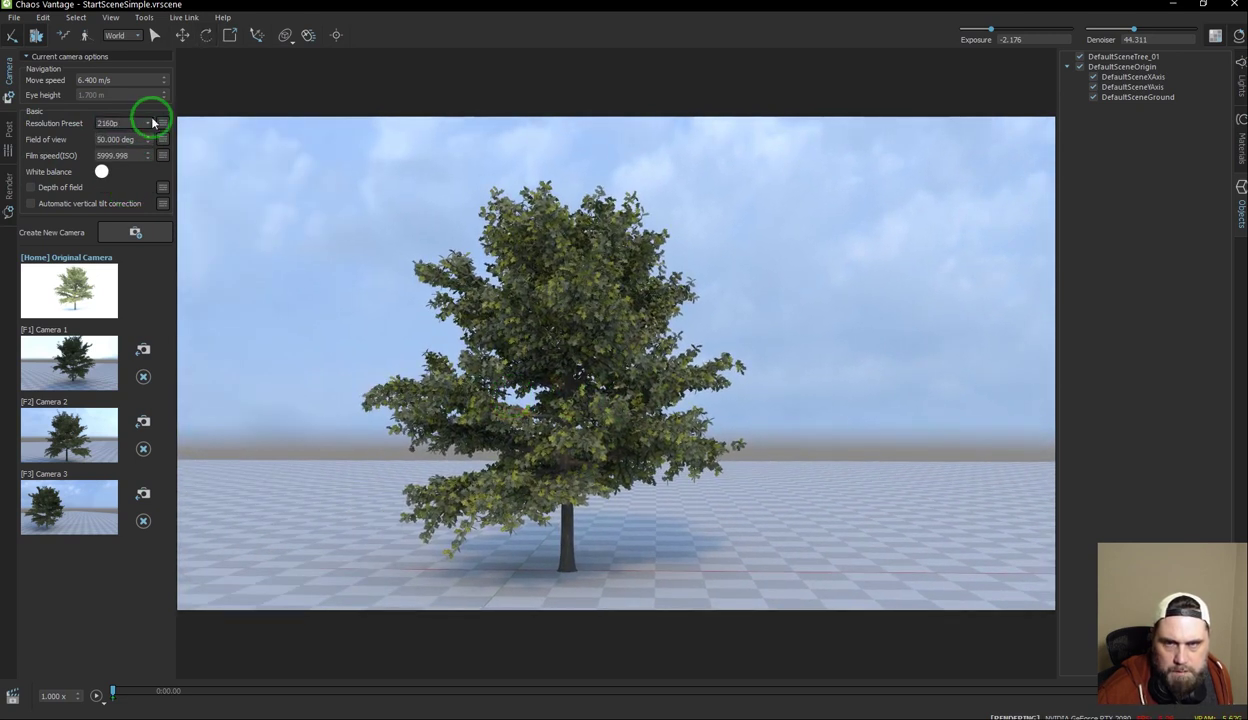
Step: Set the camera's resolution preset to 720p and view the tree slightly closer
click(133, 127)
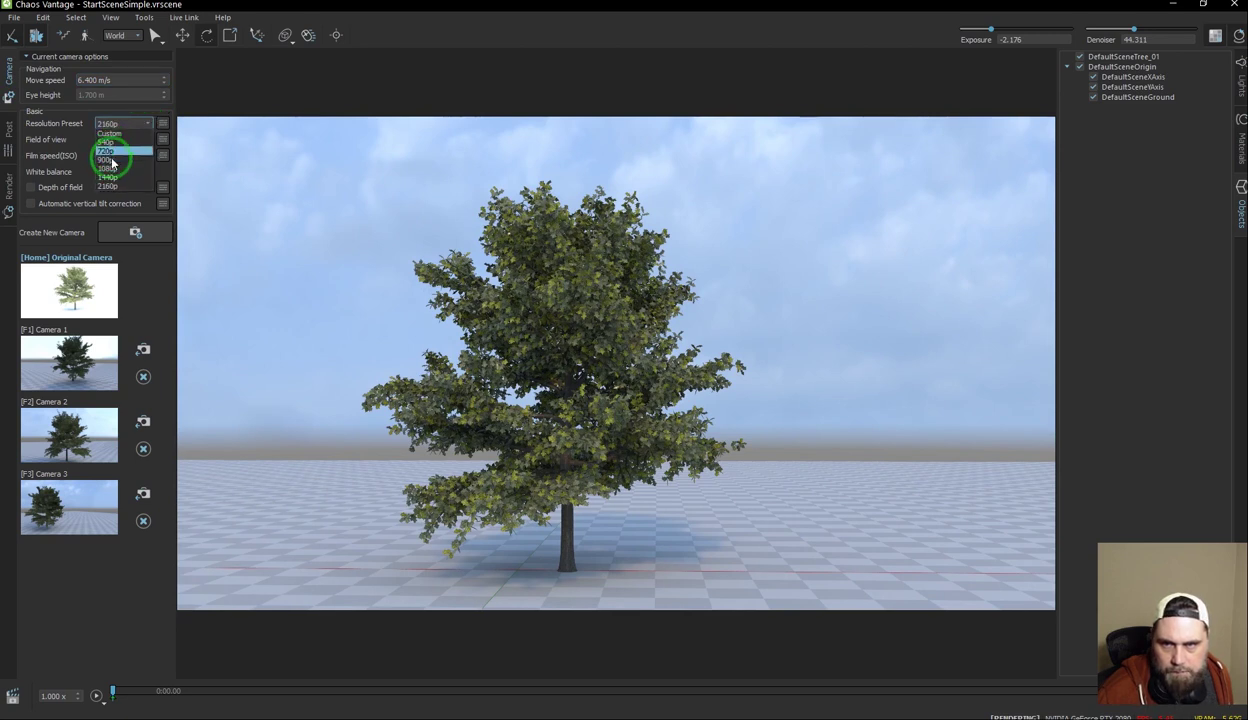
drag(113, 152, 113, 150)
drag(880, 580, 867, 573)
key(w)
click(386, 369)
Step: Set the resolution preset to 1080p and quick-save a snapshot of the current view
click(135, 123)
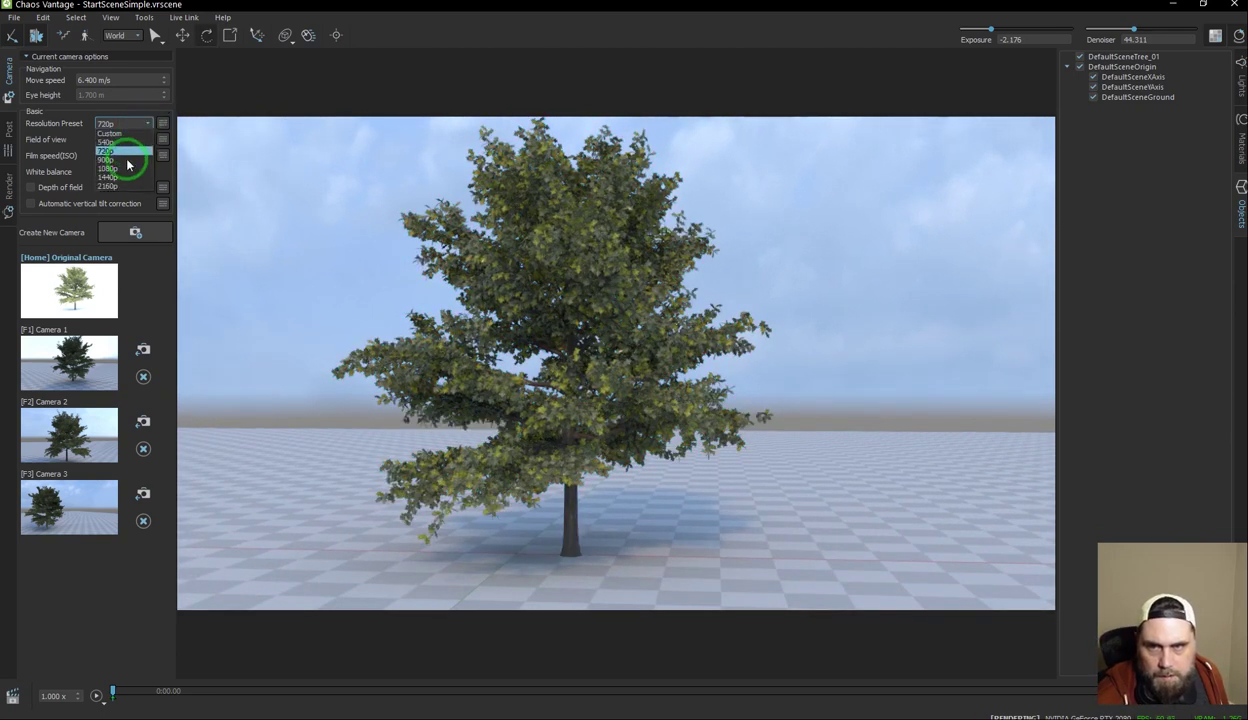
click(110, 168)
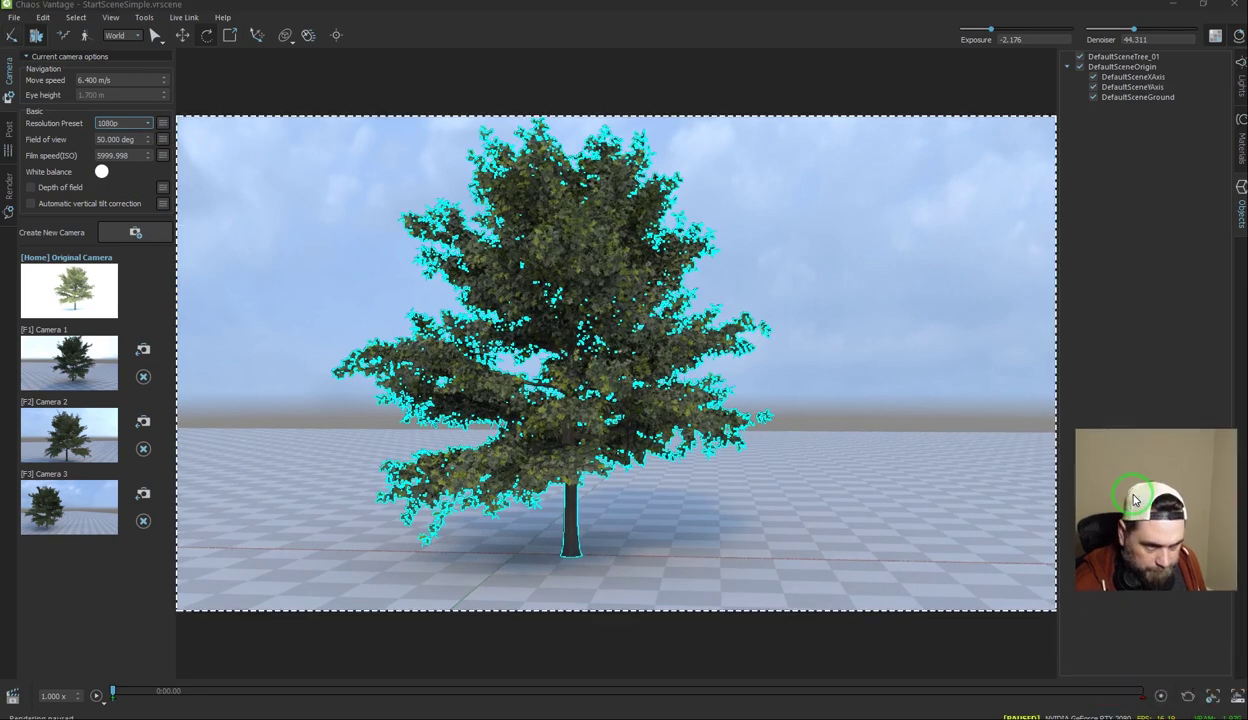
click(1237, 698)
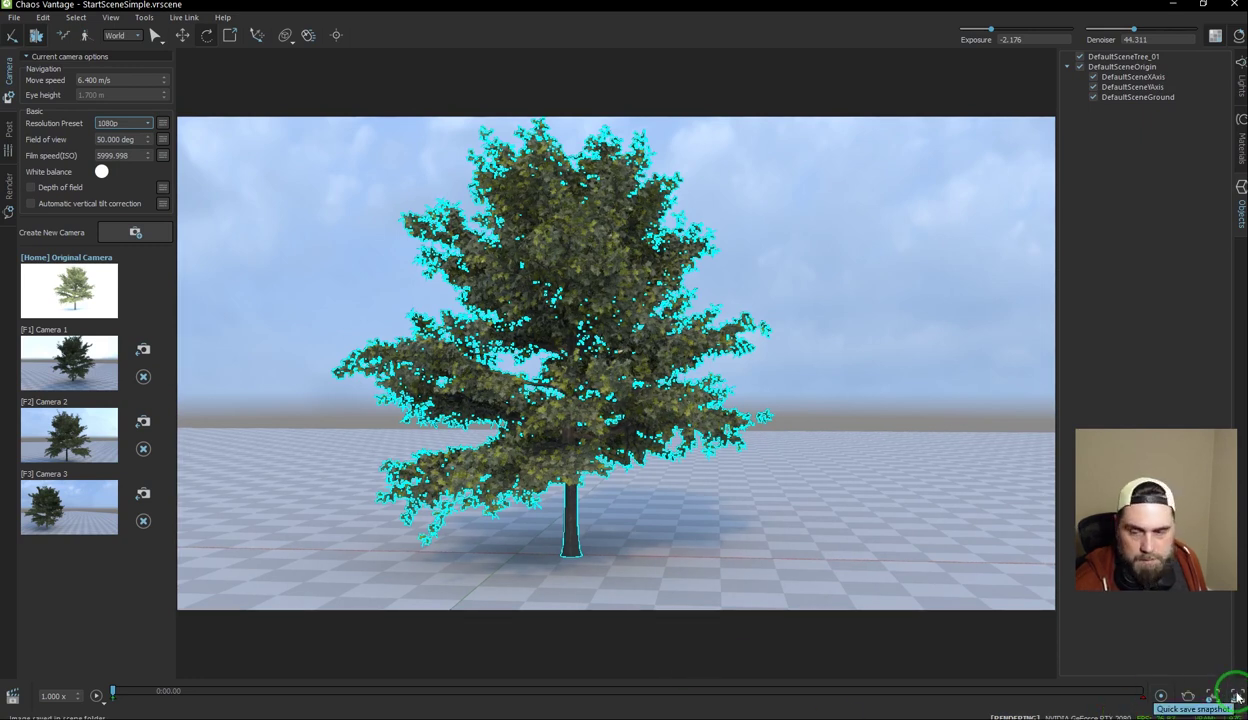
click(50, 717)
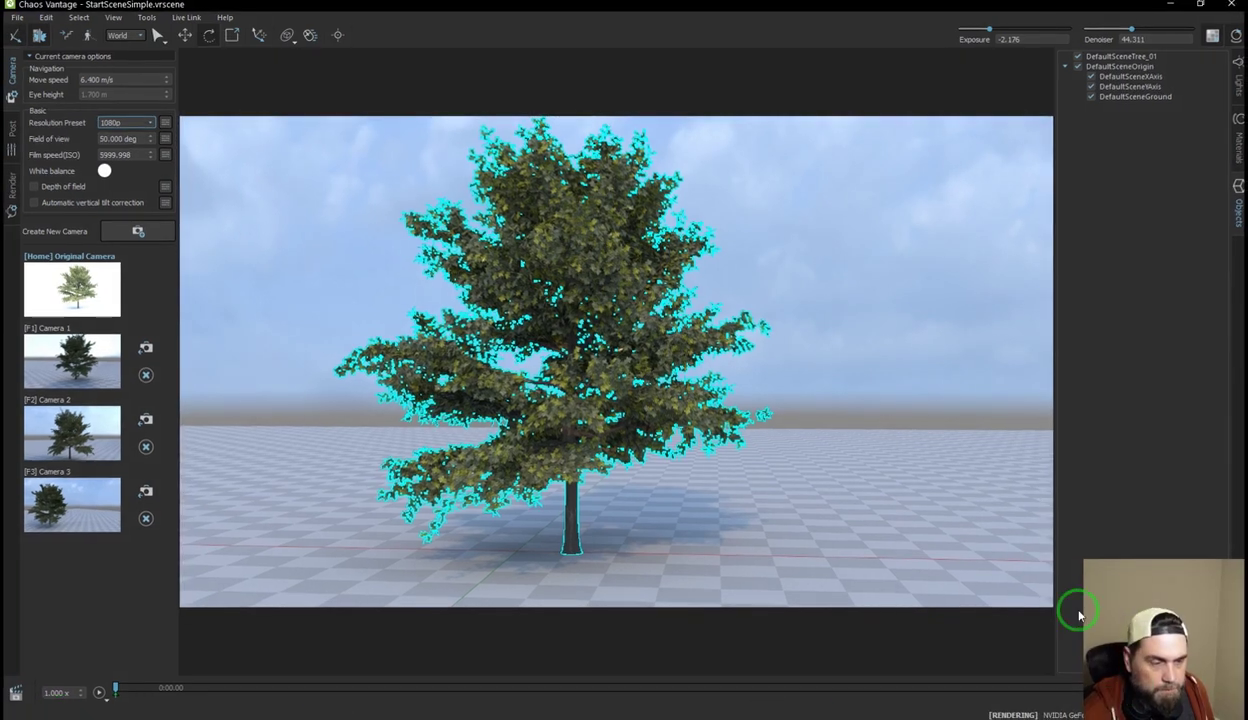
drag(1133, 600, 1127, 527)
Step: Review the render snapshot settings and available camera types, keep Perspective, and cancel without rendering
click(1210, 694)
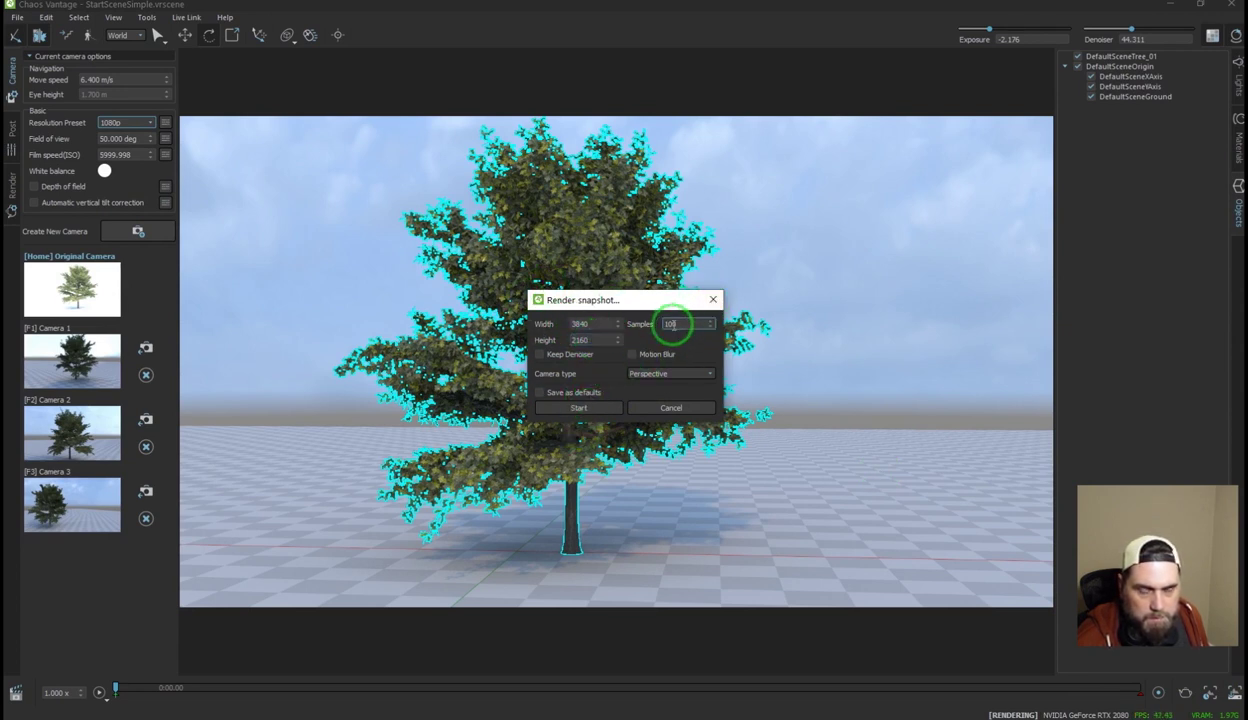
click(665, 374)
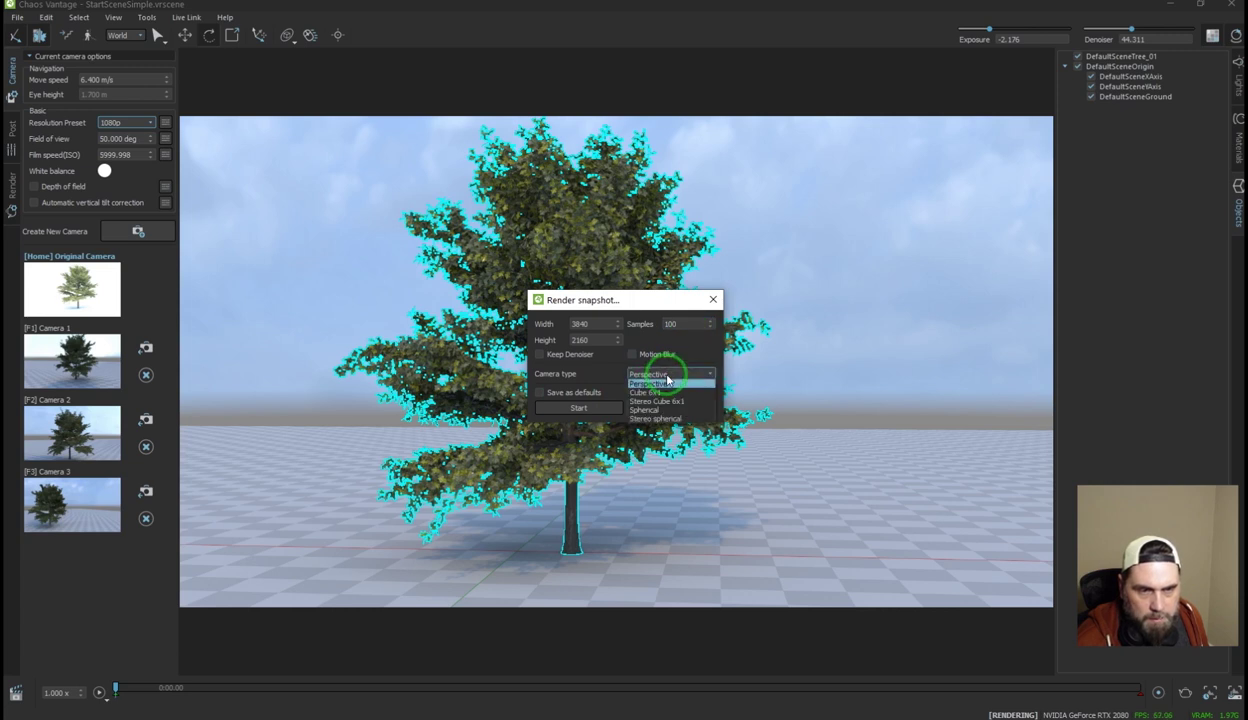
click(667, 382)
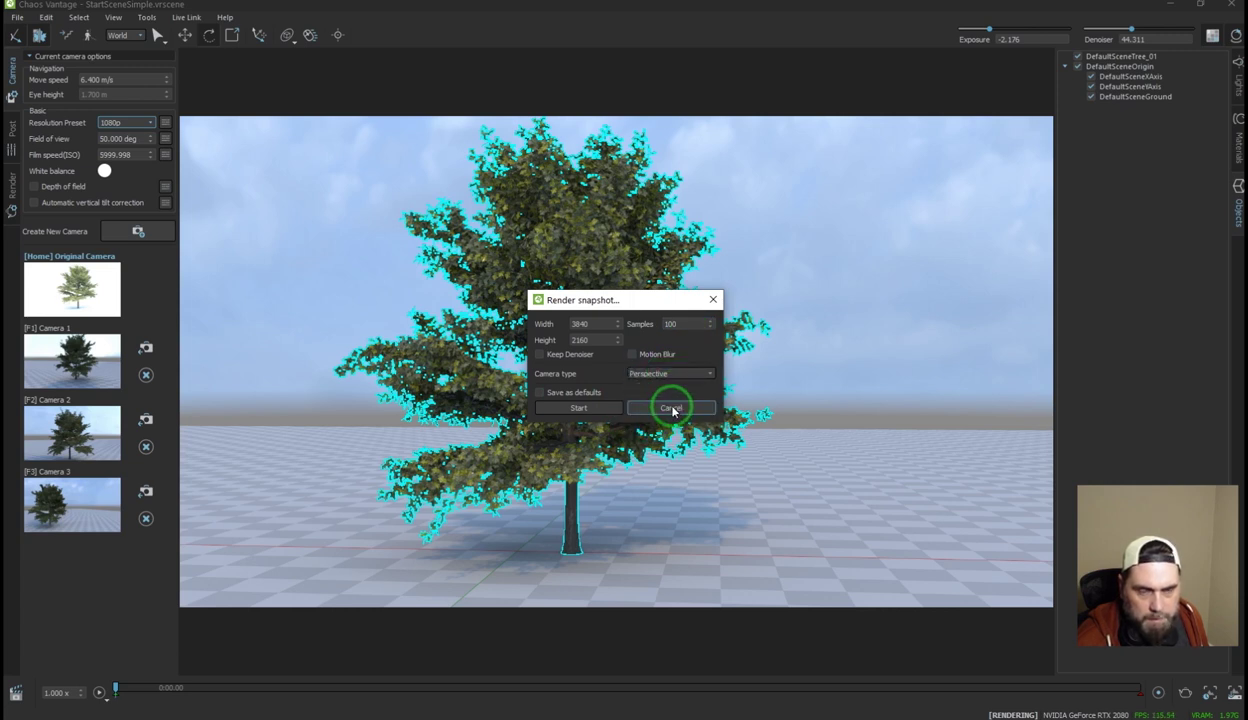
click(671, 410)
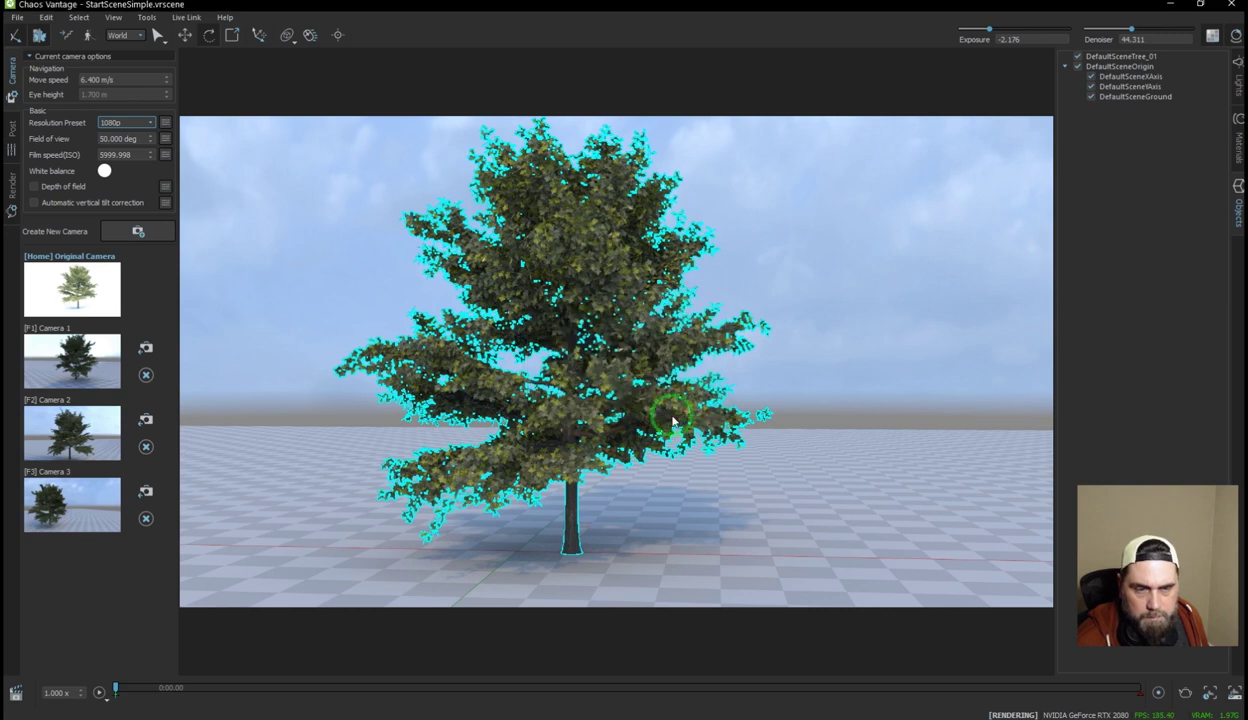
Step: Open the animation timeline, add Camera 1 to the cameras animation track and shorten its clip to just over 3 seconds
click(1190, 714)
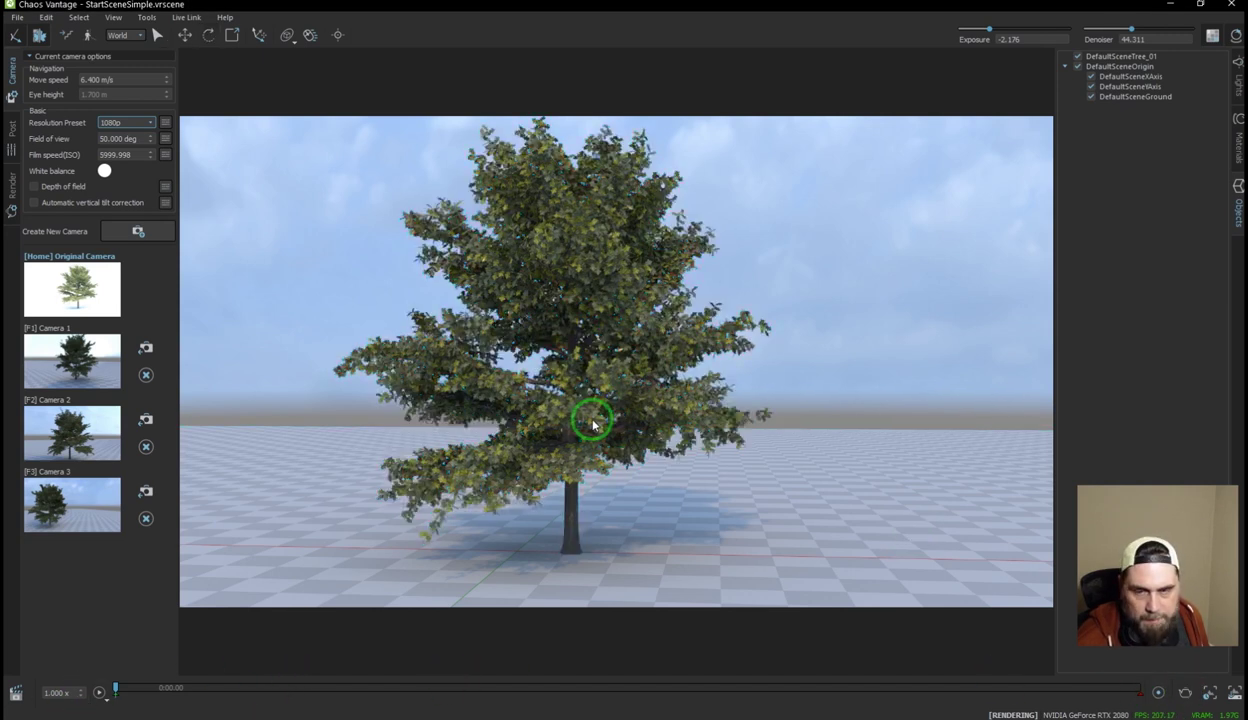
drag(593, 421, 574, 415)
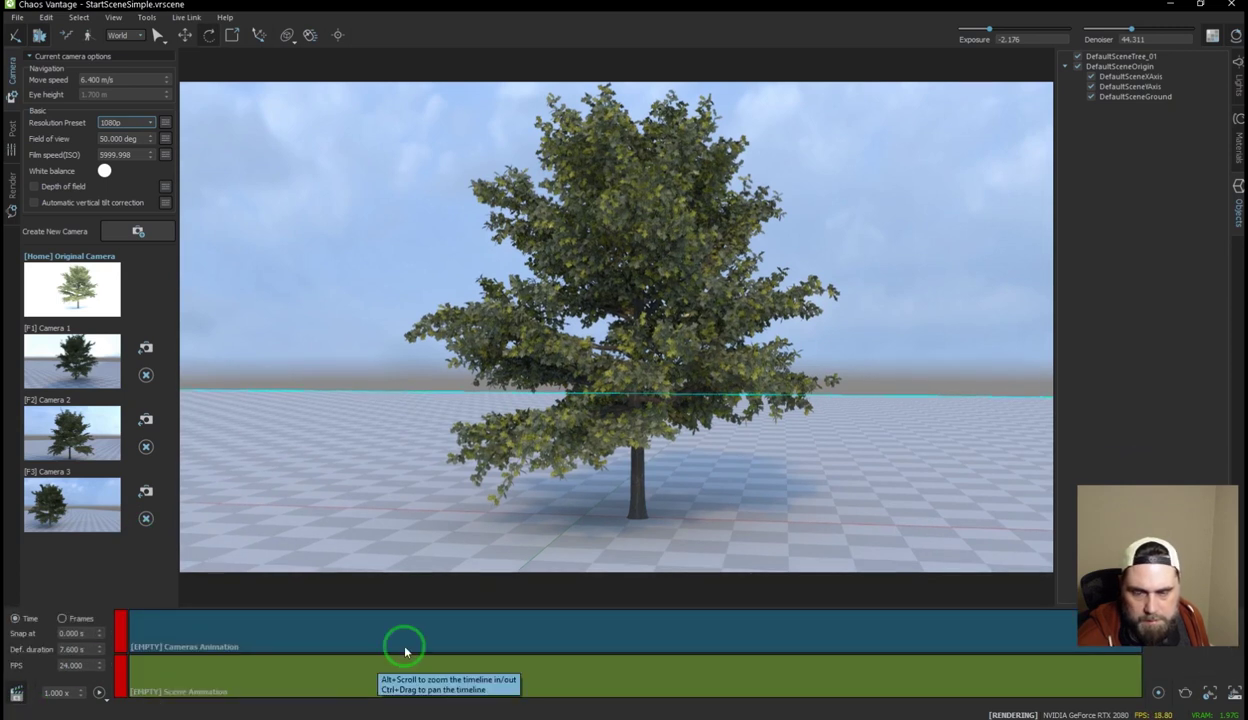
drag(70, 368, 166, 630)
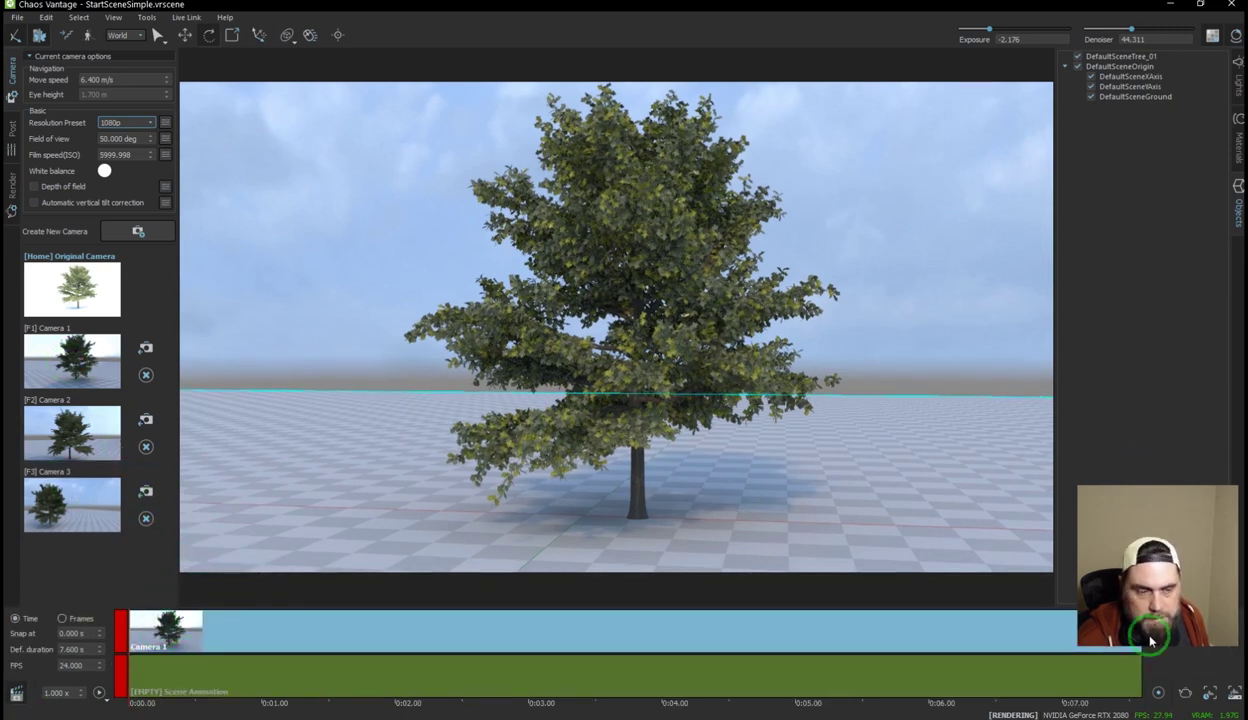
drag(1129, 585, 1124, 510)
mouse_move(1137, 630)
mouse_down()
mouse_move(279, 622)
mouse_move(543, 635)
mouse_move(1053, 630)
mouse_move(1120, 612)
mouse_up()
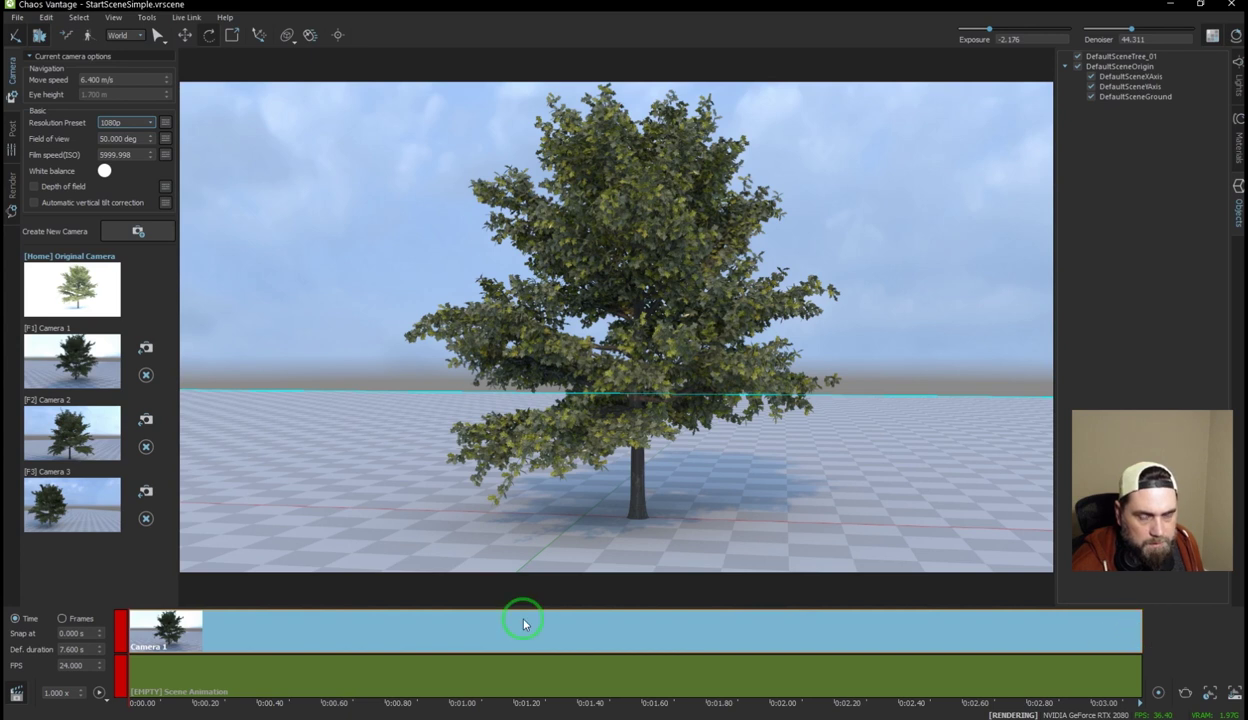
Step: Add Camera 2 to the cameras animation track behind Camera 1 and insert a transition after Camera 1
right_click(301, 620)
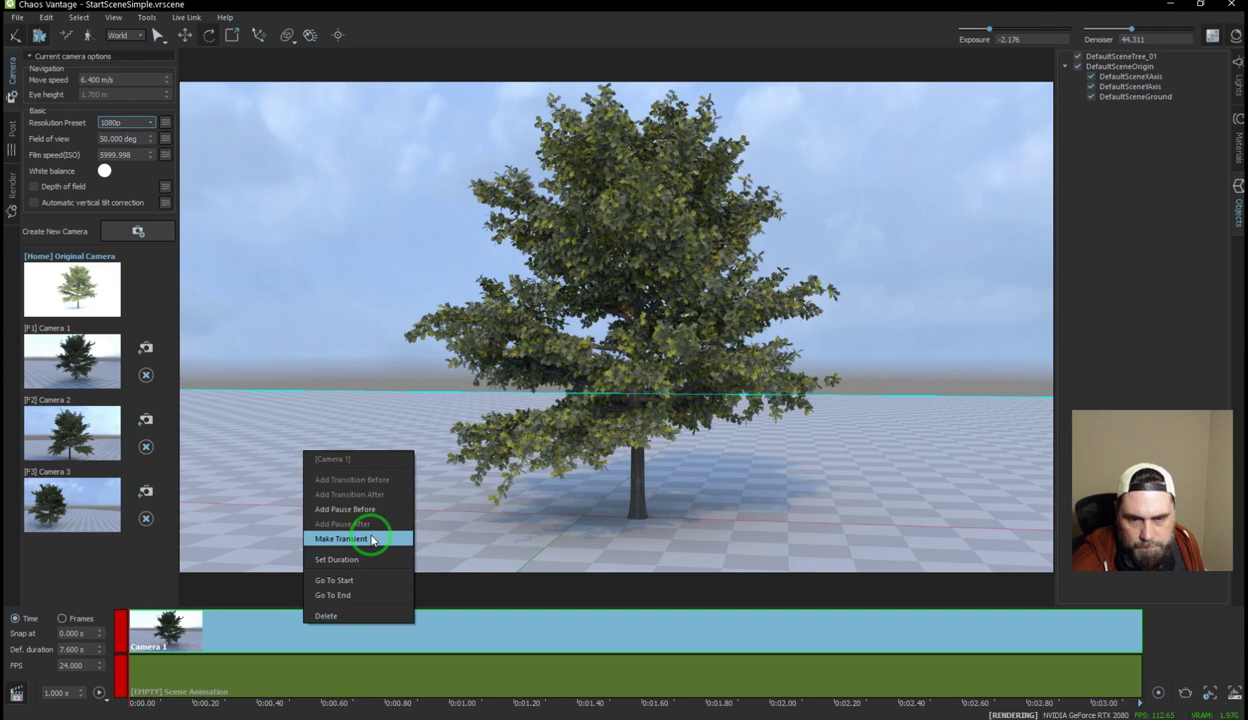
click(599, 641)
right_click(600, 641)
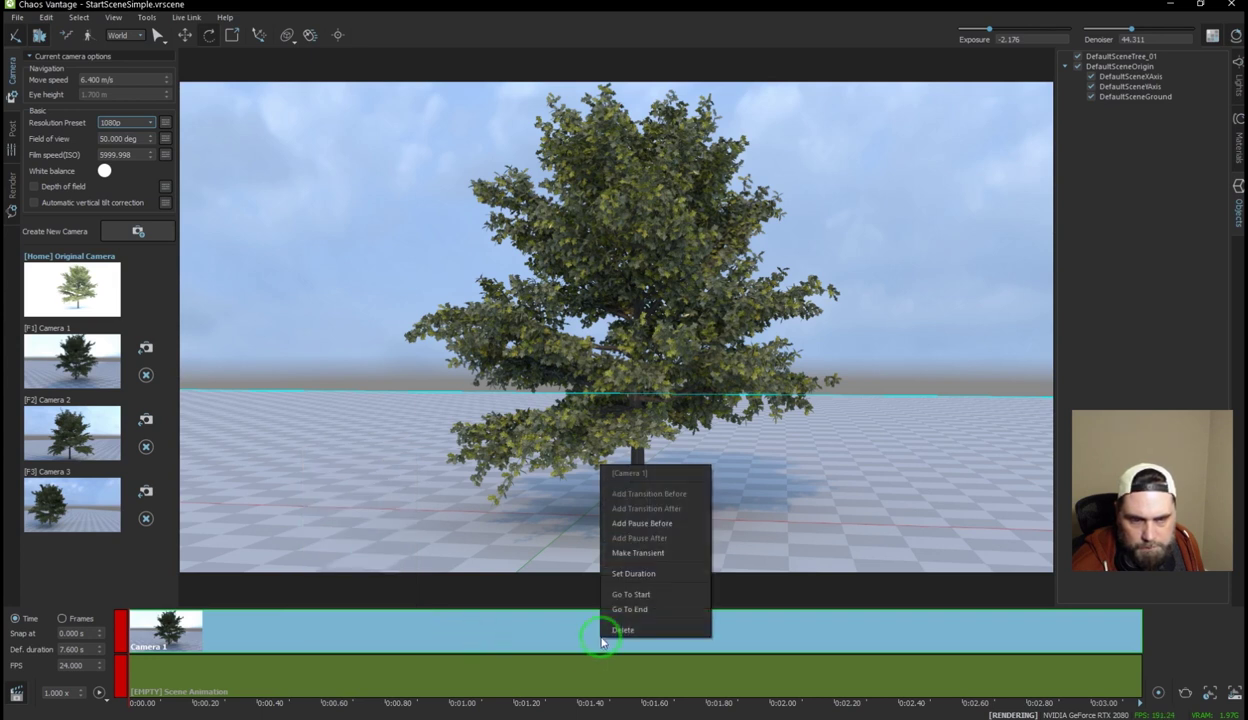
drag(96, 438, 773, 637)
right_click(686, 626)
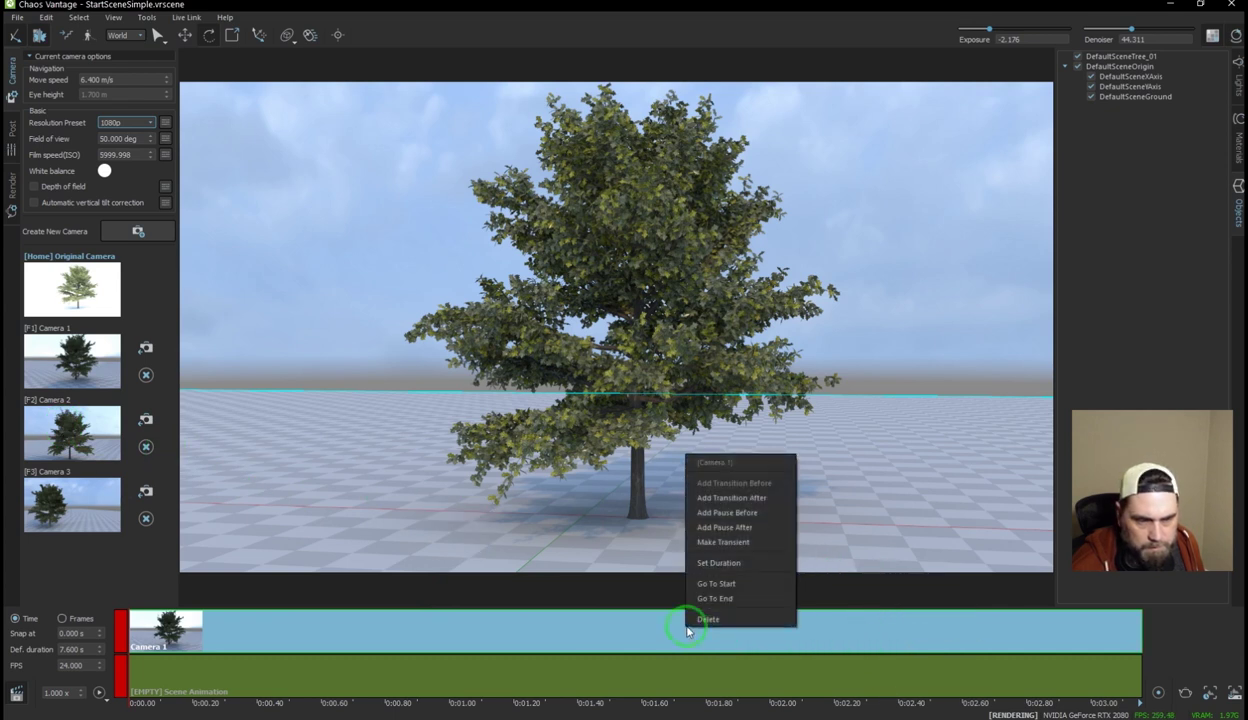
click(729, 499)
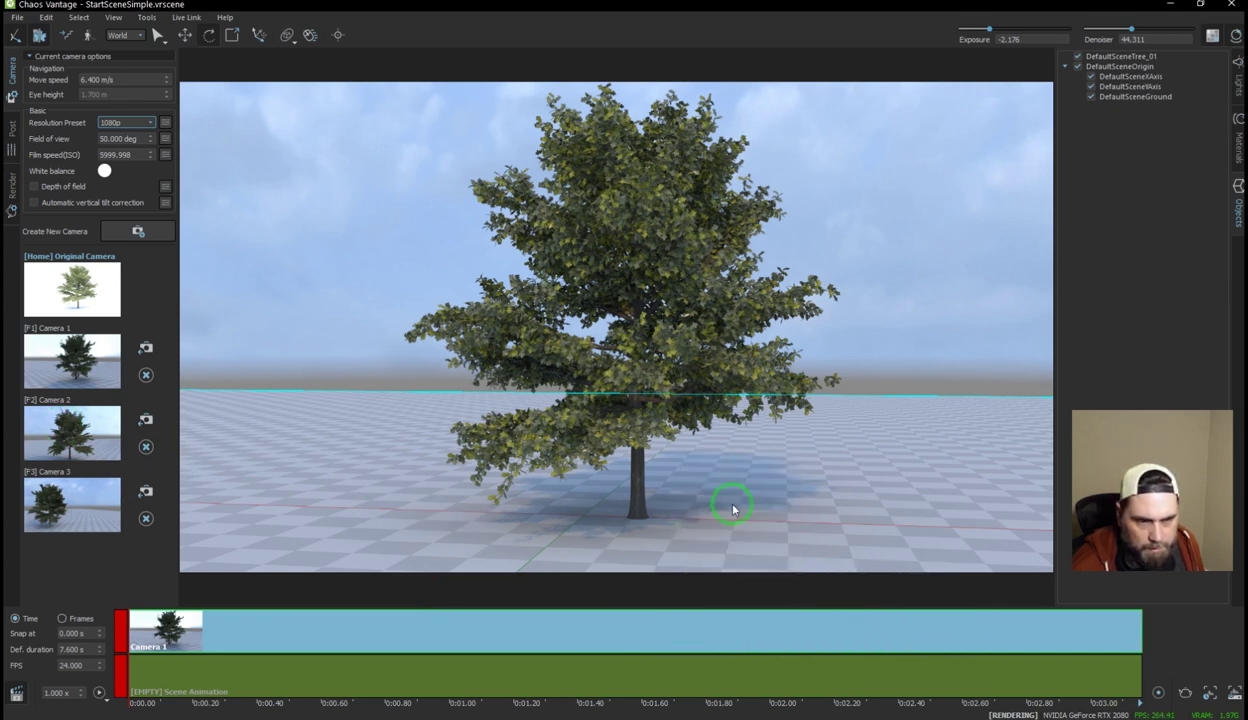
Step: Shorten Camera 1's clip to about 0.3 s so the transition follows it, and play the animation
click(99, 693)
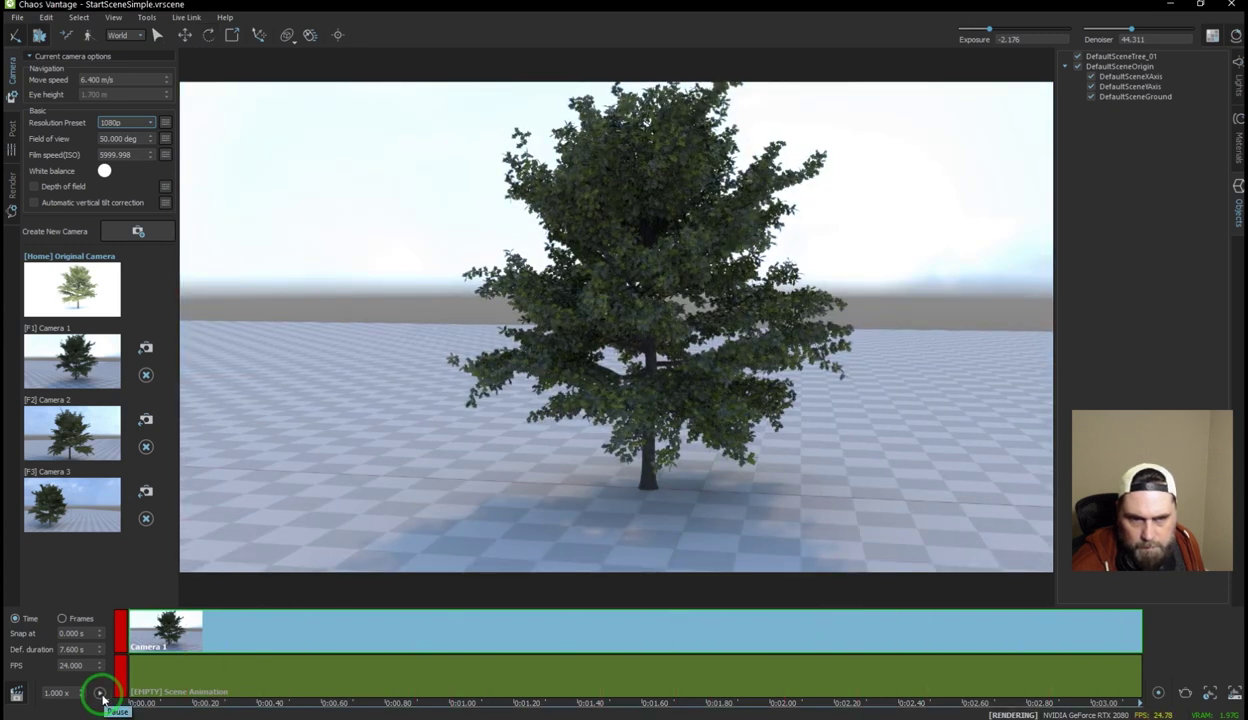
click(100, 693)
click(1048, 686)
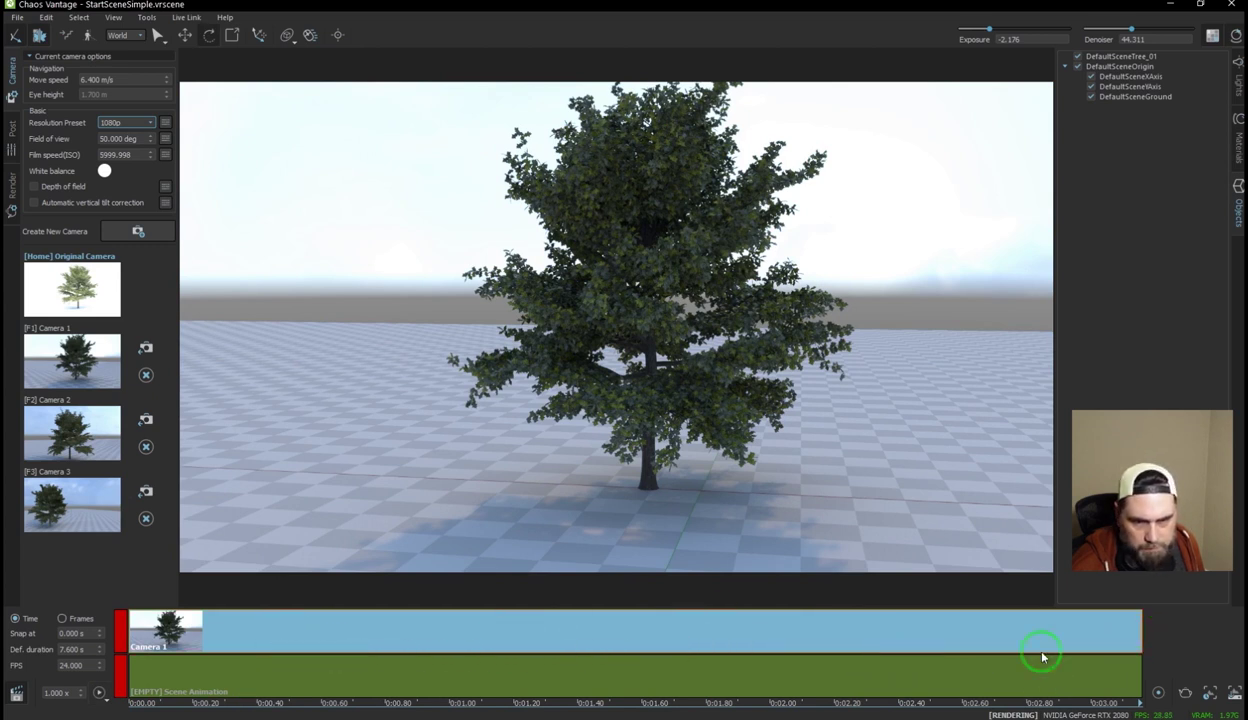
drag(721, 651, 226, 663)
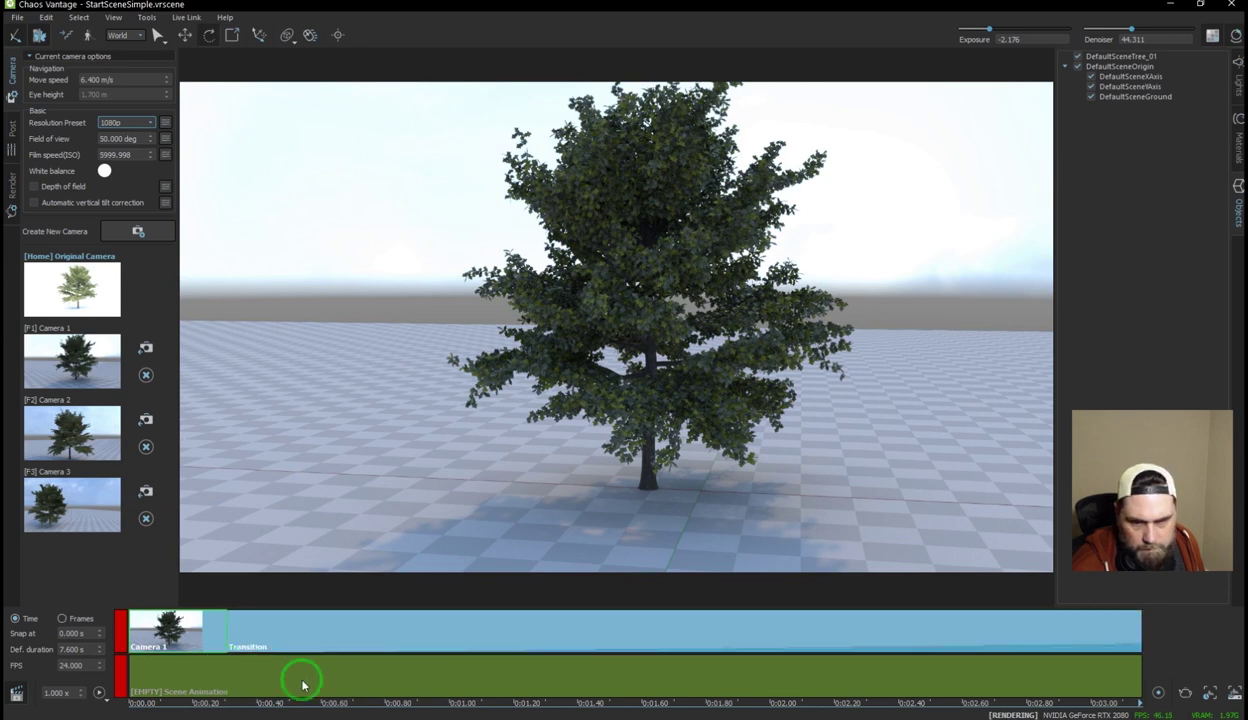
click(100, 694)
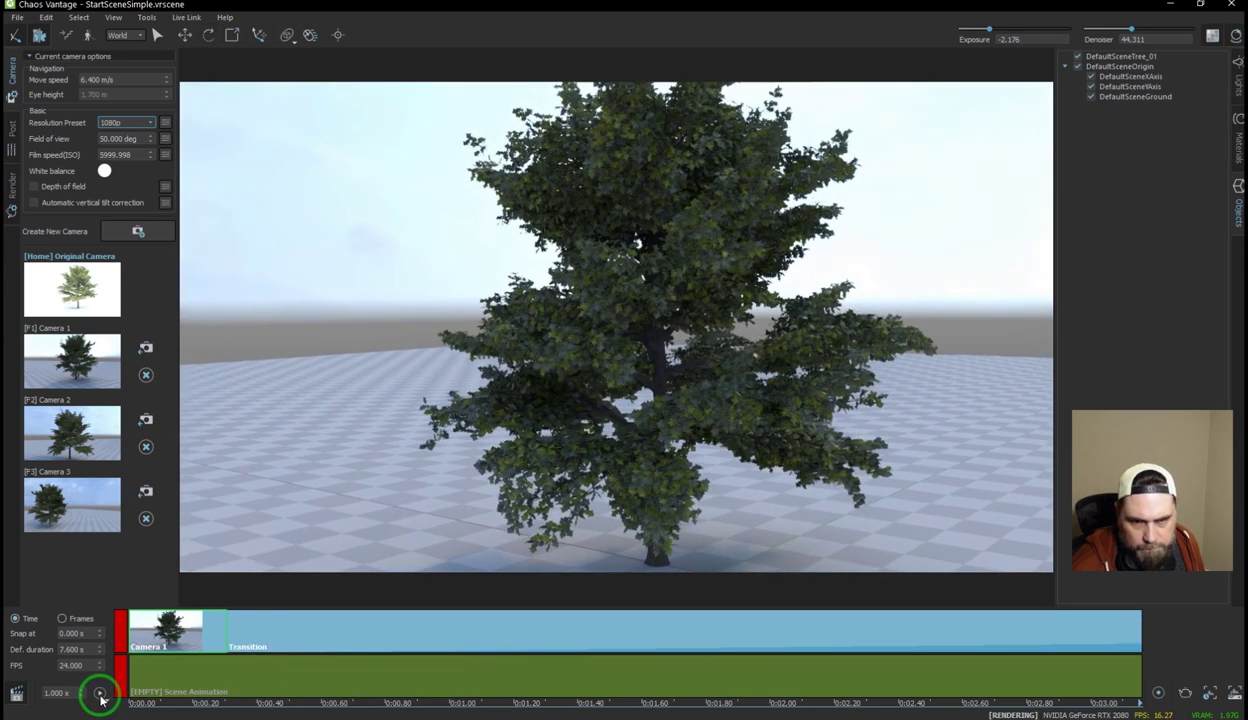
Step: Select the transition clip, set the timeline's default duration to 3.2 s and play the animation again
click(326, 638)
click(316, 642)
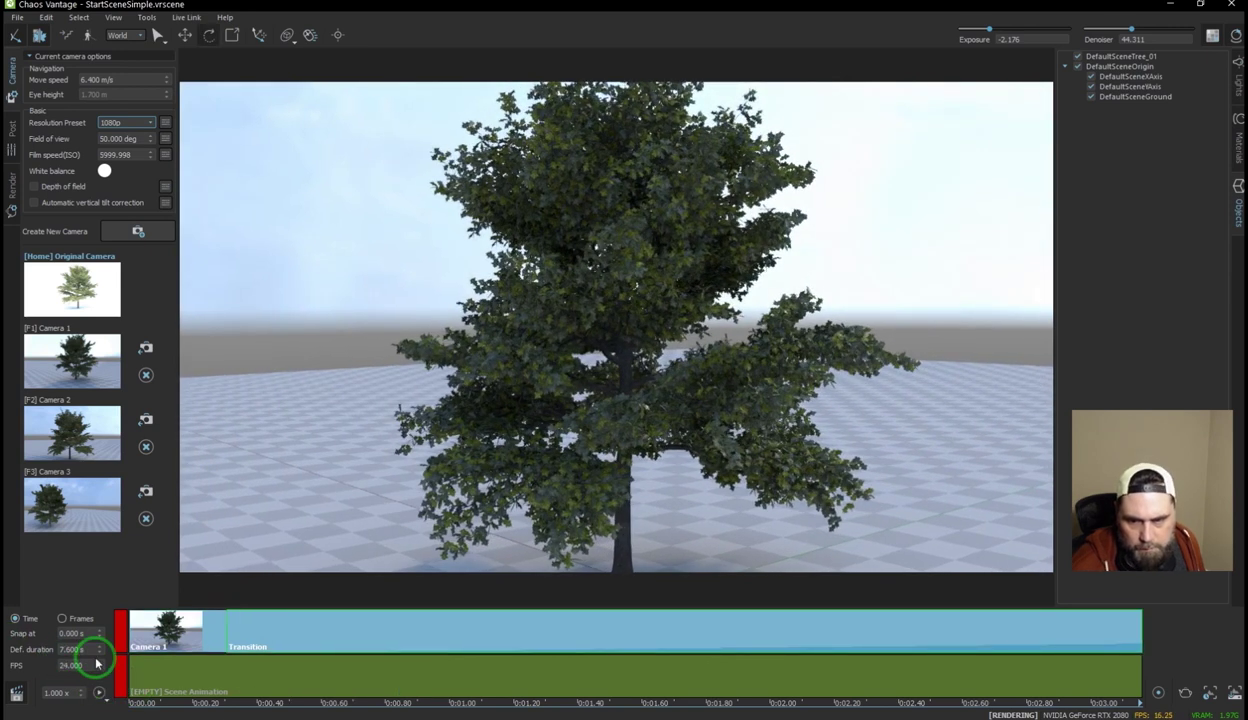
drag(98, 652, 103, 690)
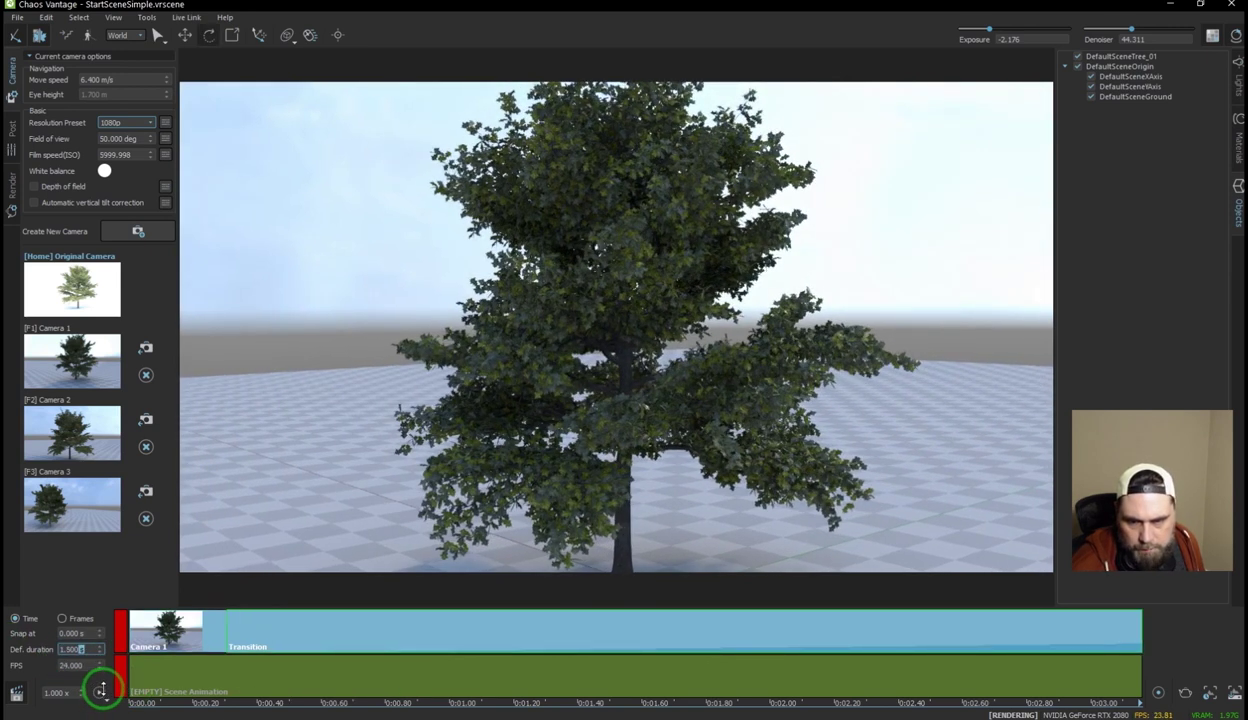
click(100, 694)
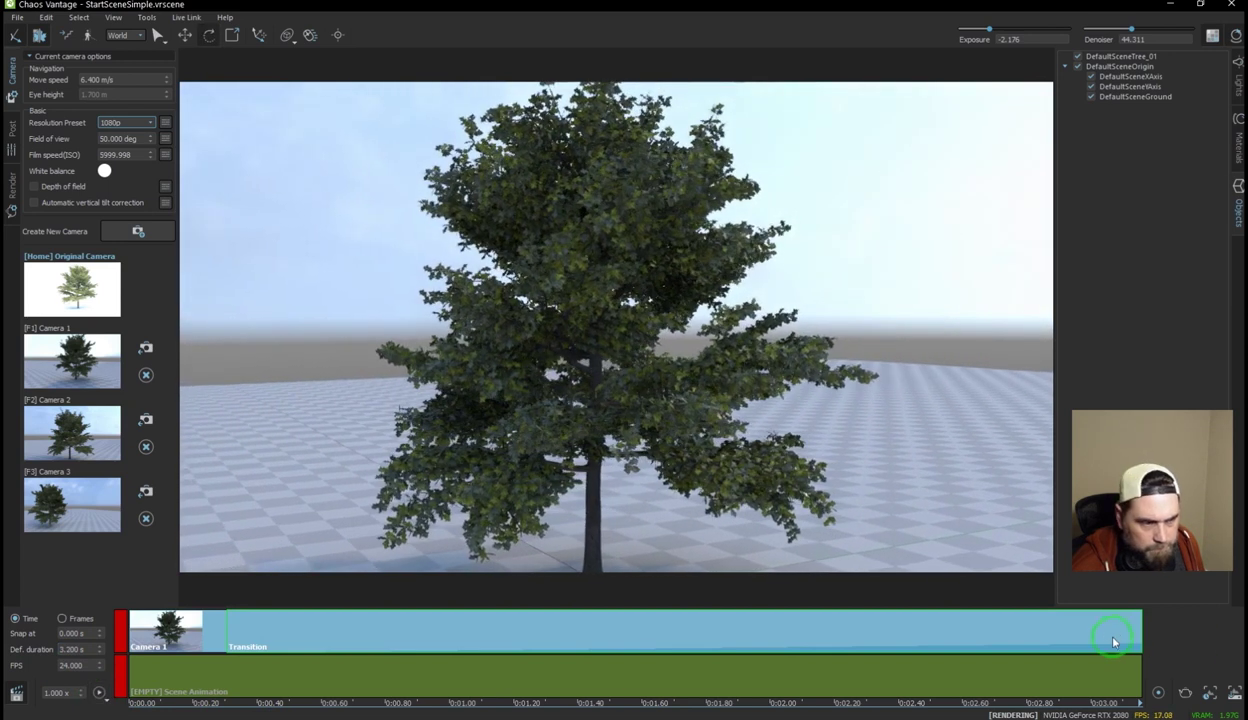
Step: Trim the transition so Camera 2 starts at about 2.2 s on the timeline, and preview the camera movement
mouse_move(1137, 631)
mouse_down()
mouse_move(515, 630)
mouse_move(1133, 642)
mouse_up()
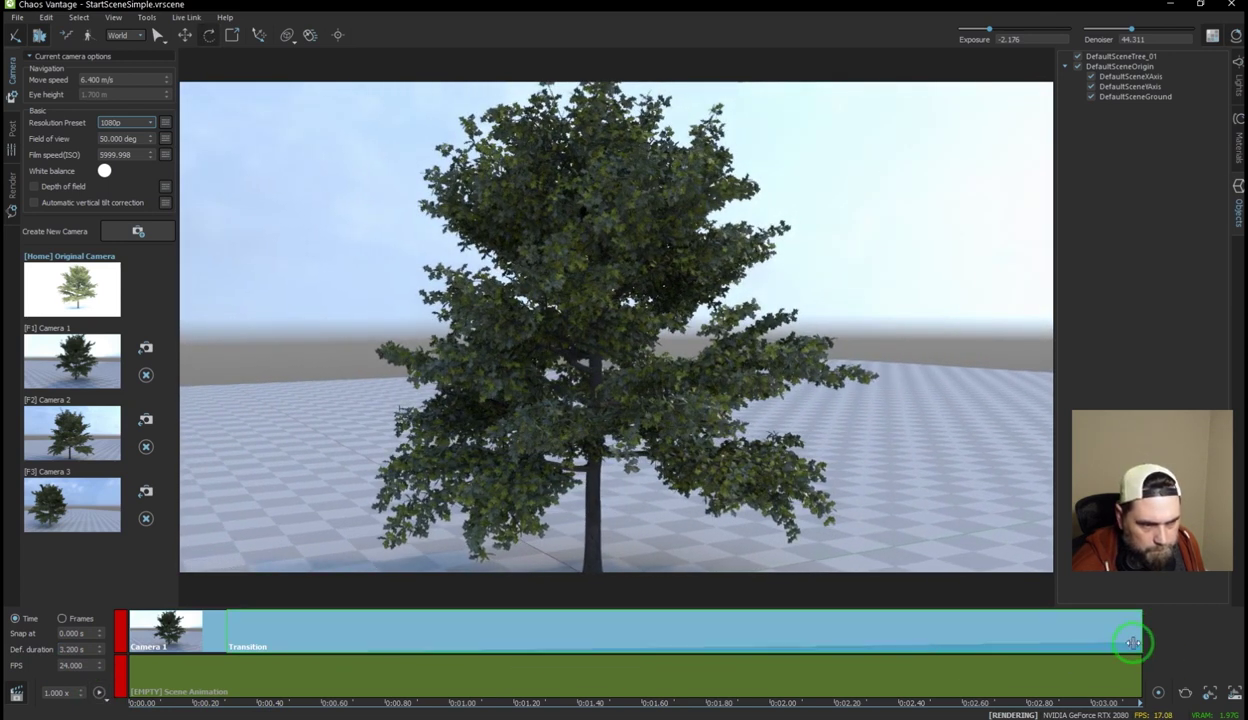
drag(973, 640, 1009, 650)
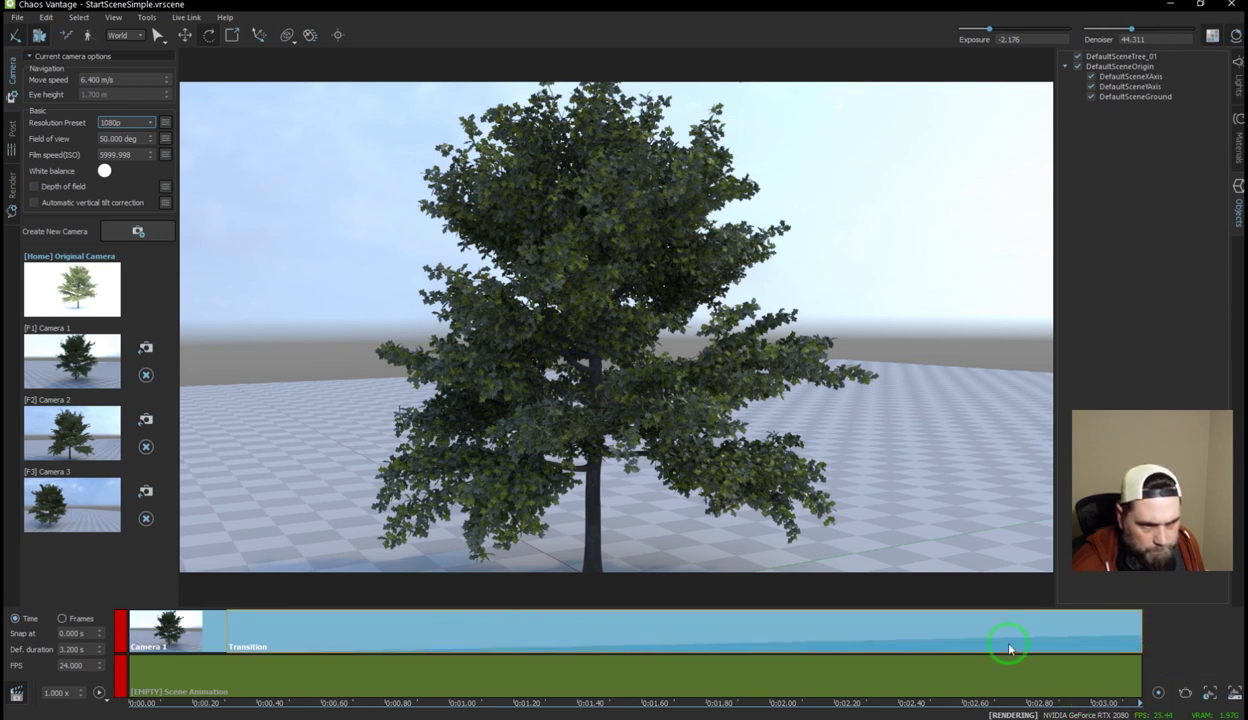
drag(1140, 637, 1017, 606)
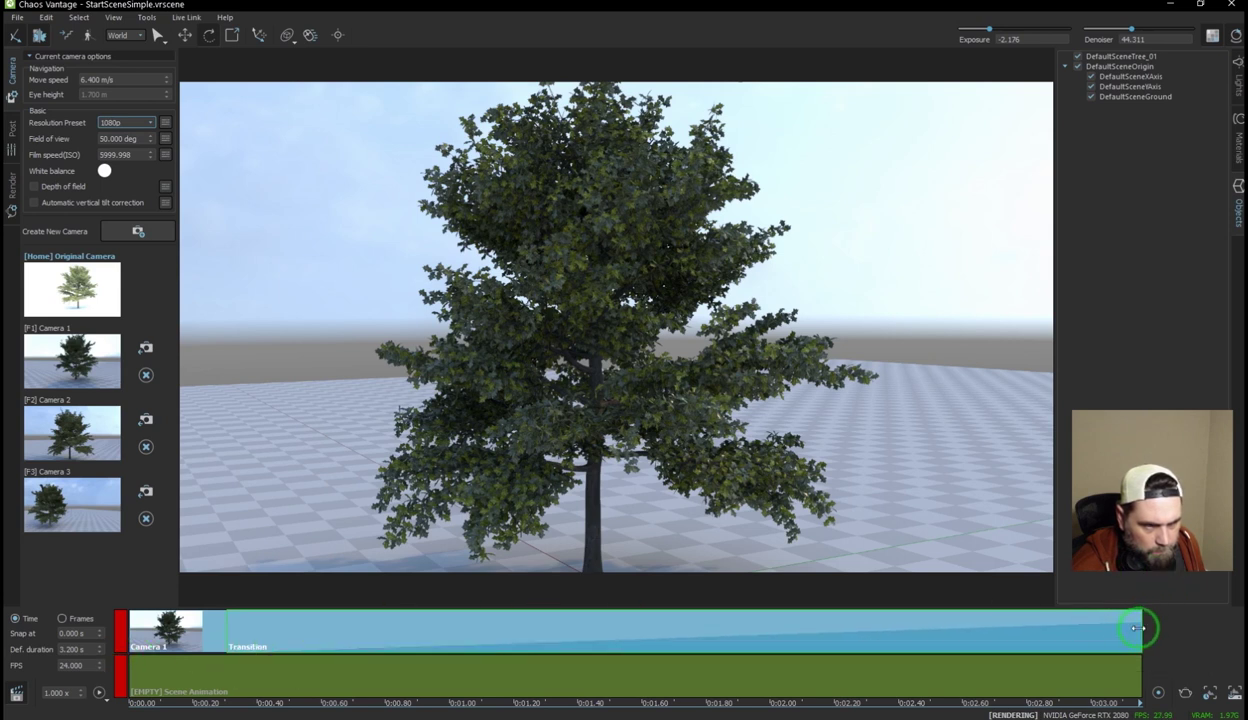
drag(856, 630, 476, 623)
click(97, 692)
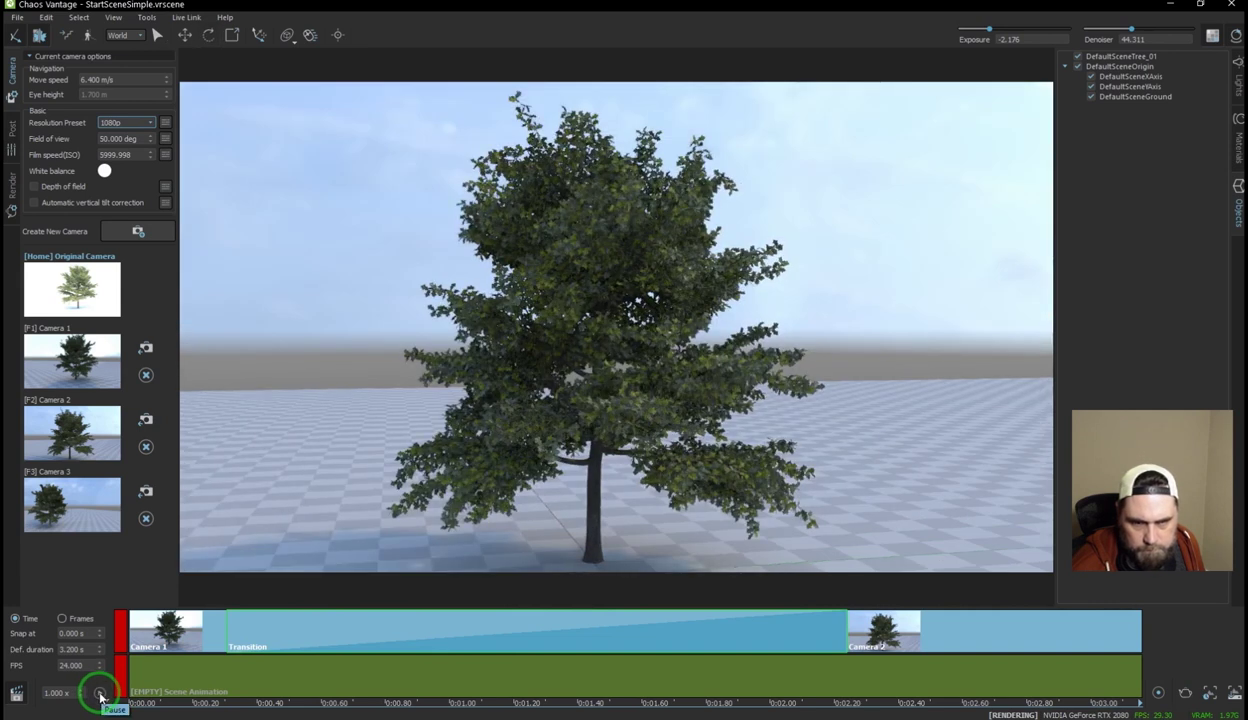
click(100, 692)
click(133, 690)
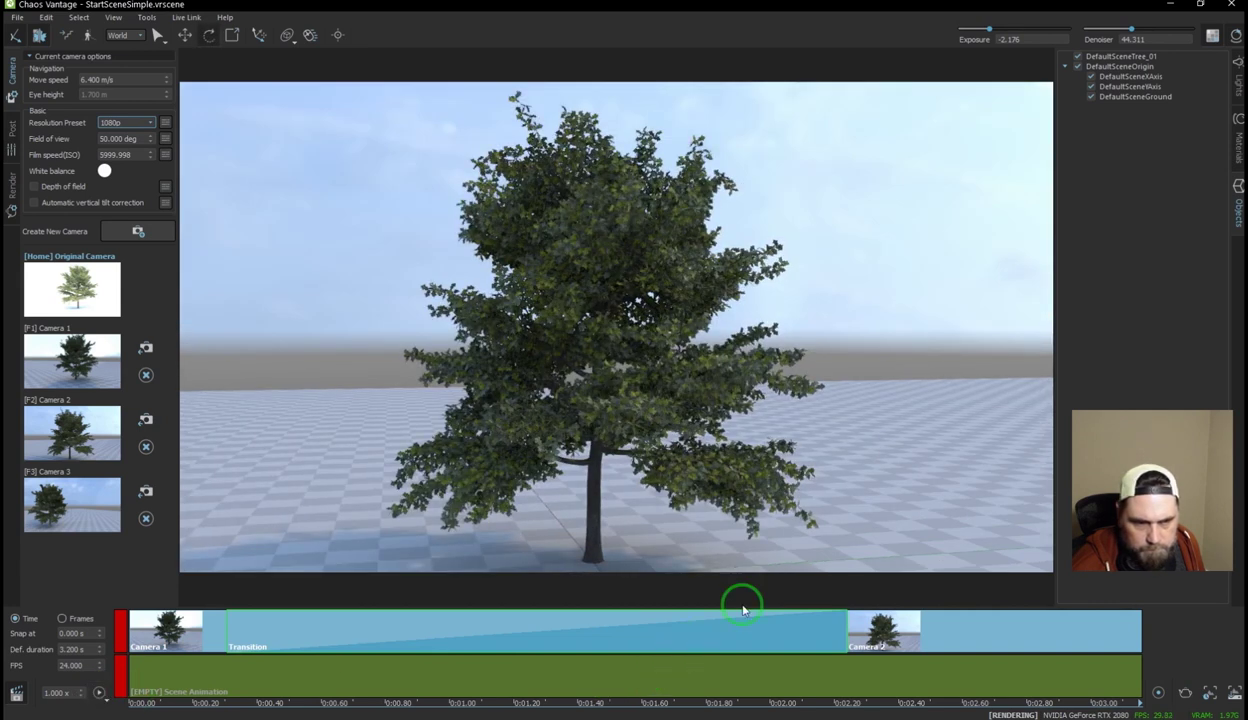
Step: Extend the transition so Camera 2 starts at about 2.8 s, and replay the animation
drag(904, 620, 1093, 616)
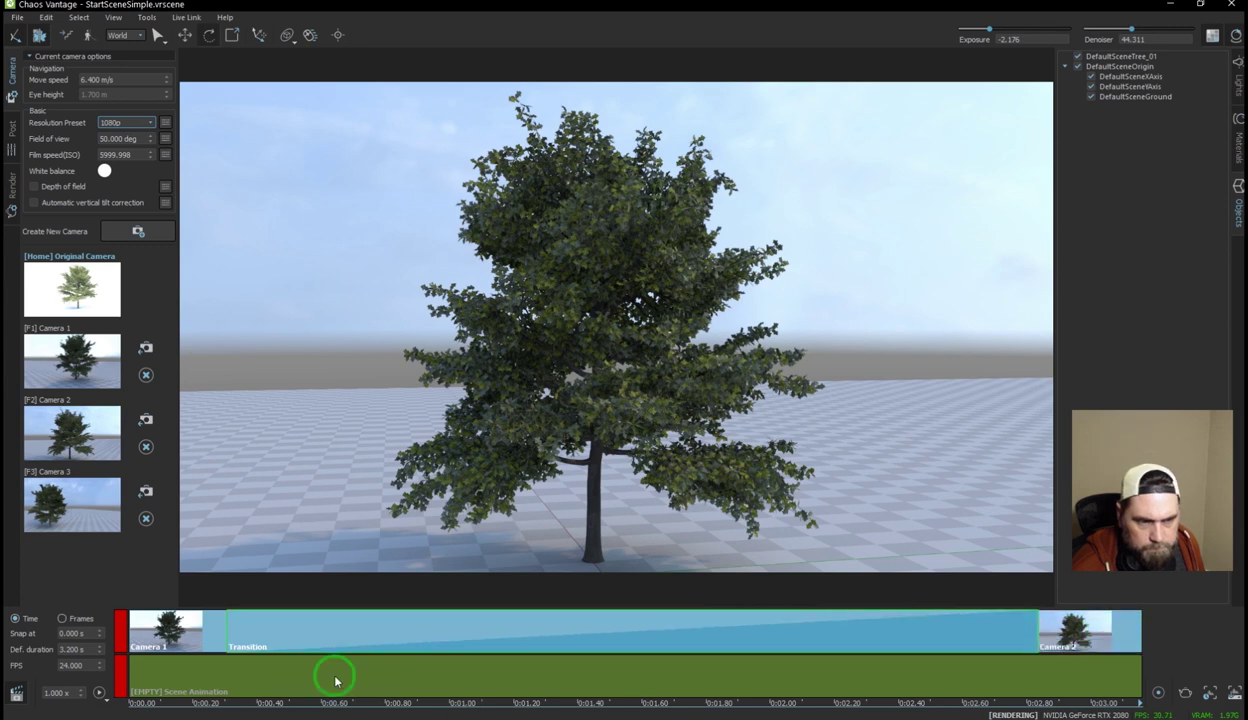
click(100, 693)
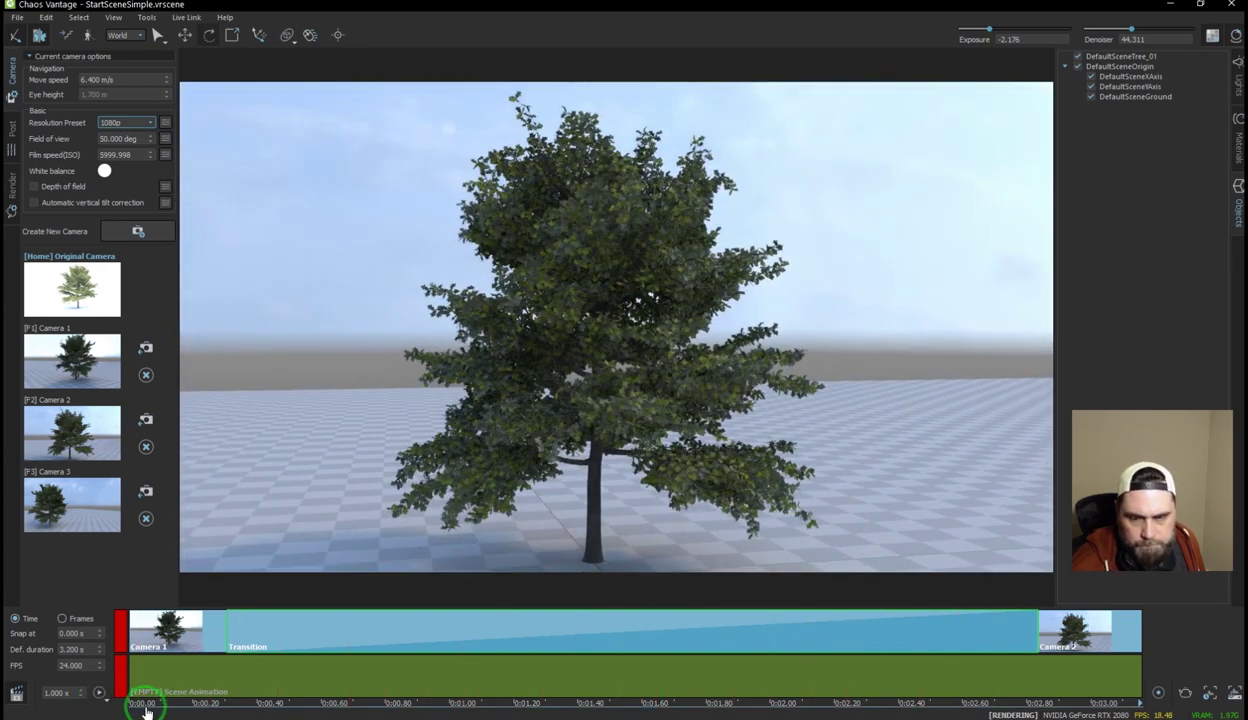
click(100, 693)
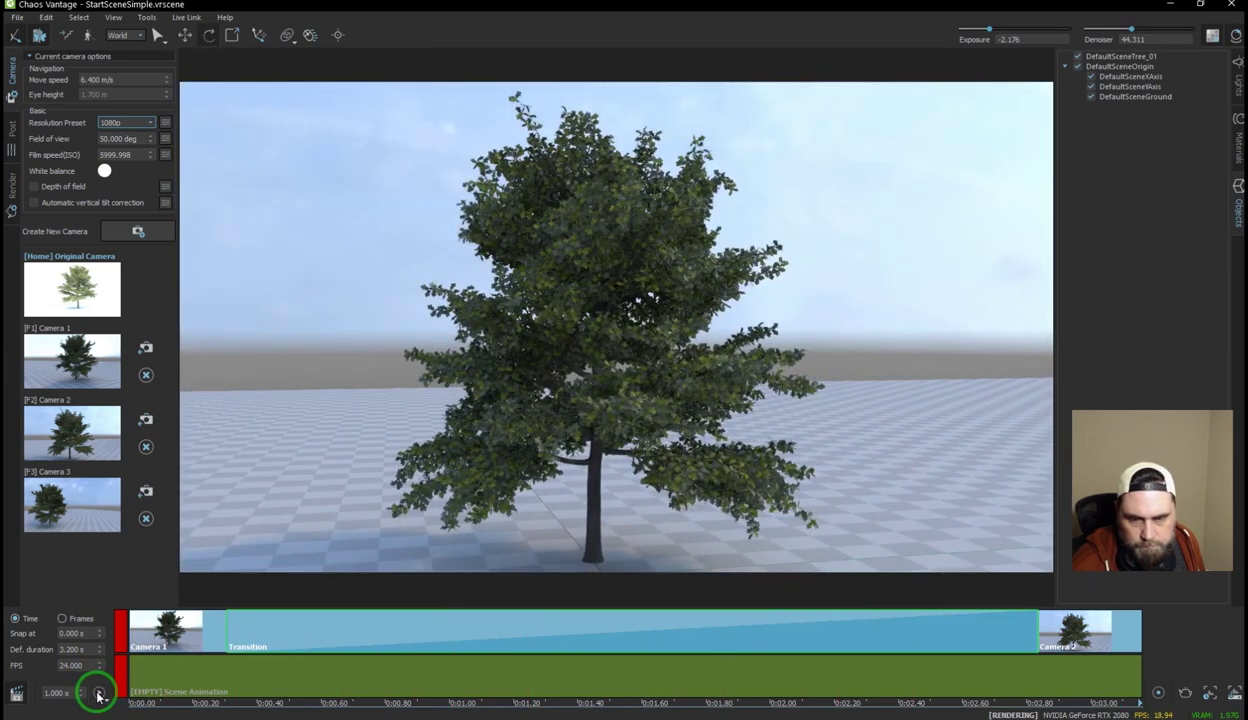
click(99, 694)
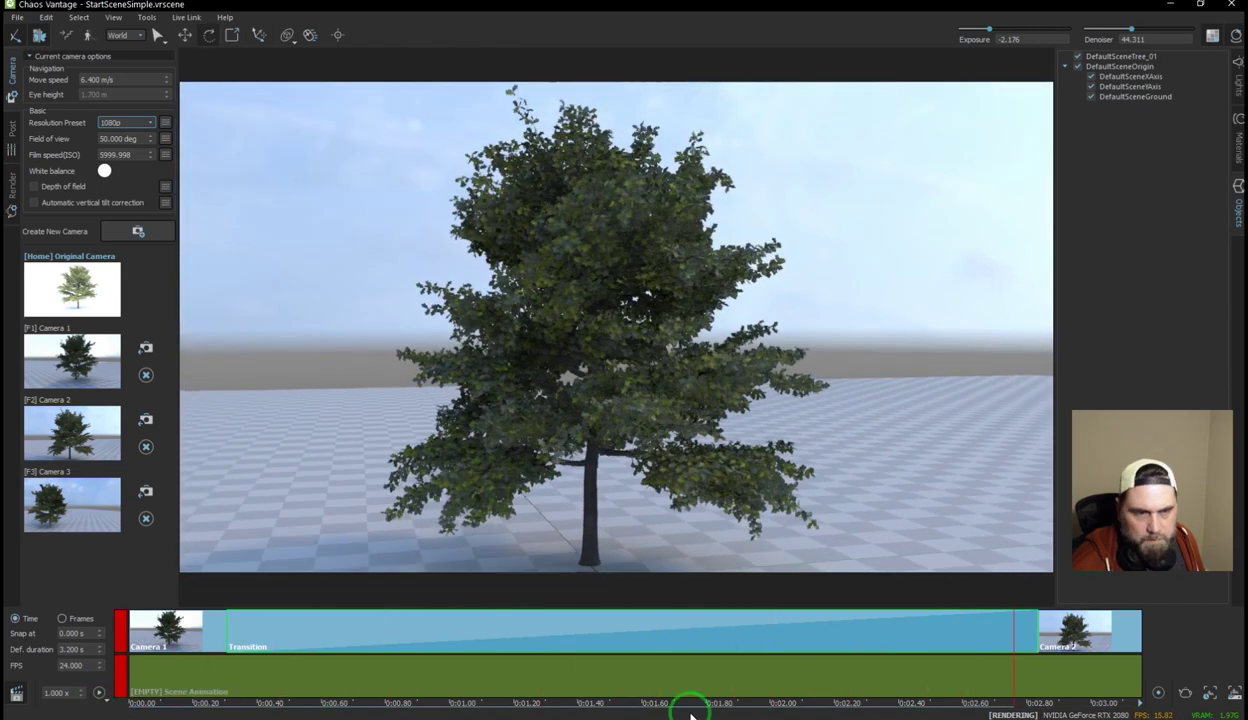
Step: Review the render sequence settings, cancel without rendering, and look over the available render and recording tools
click(1184, 695)
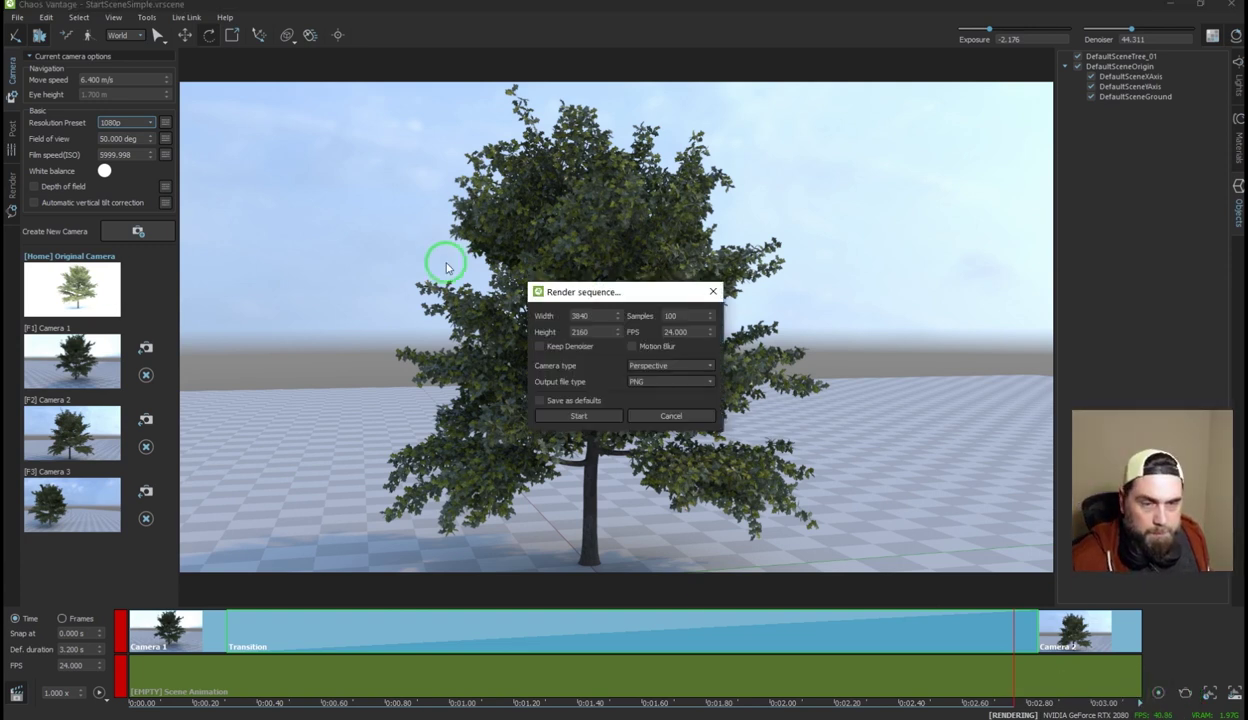
drag(558, 291, 529, 254)
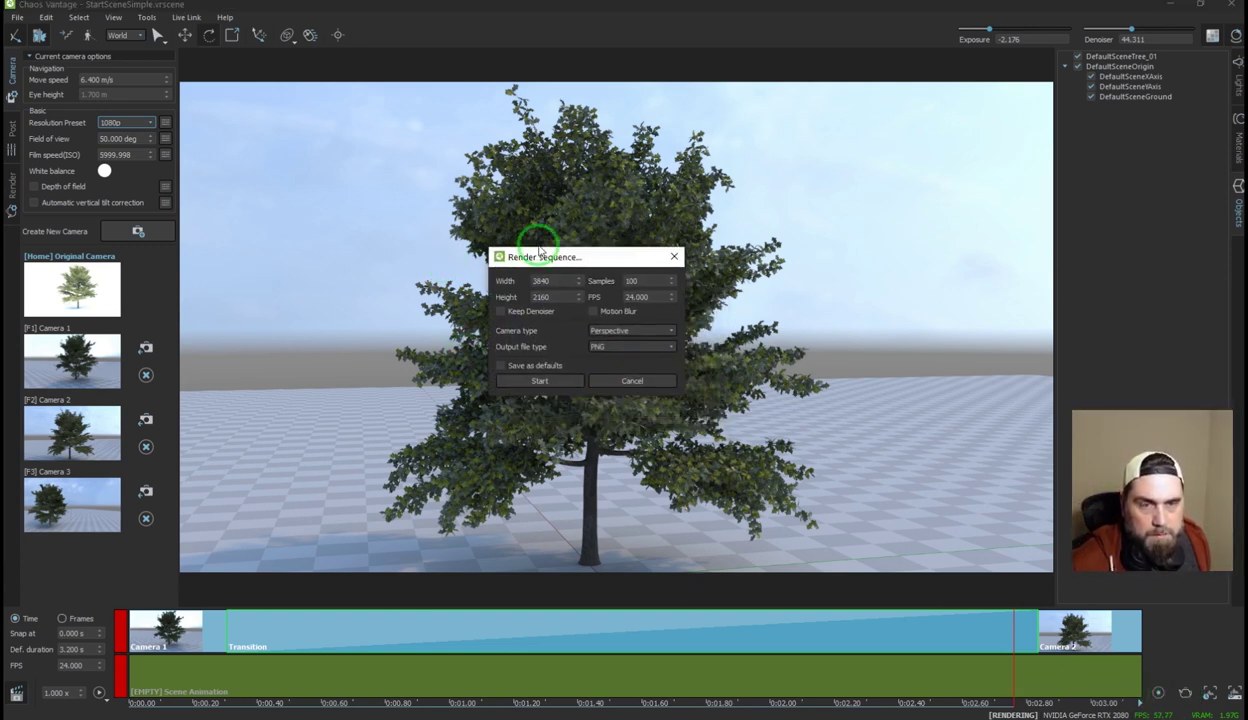
click(668, 298)
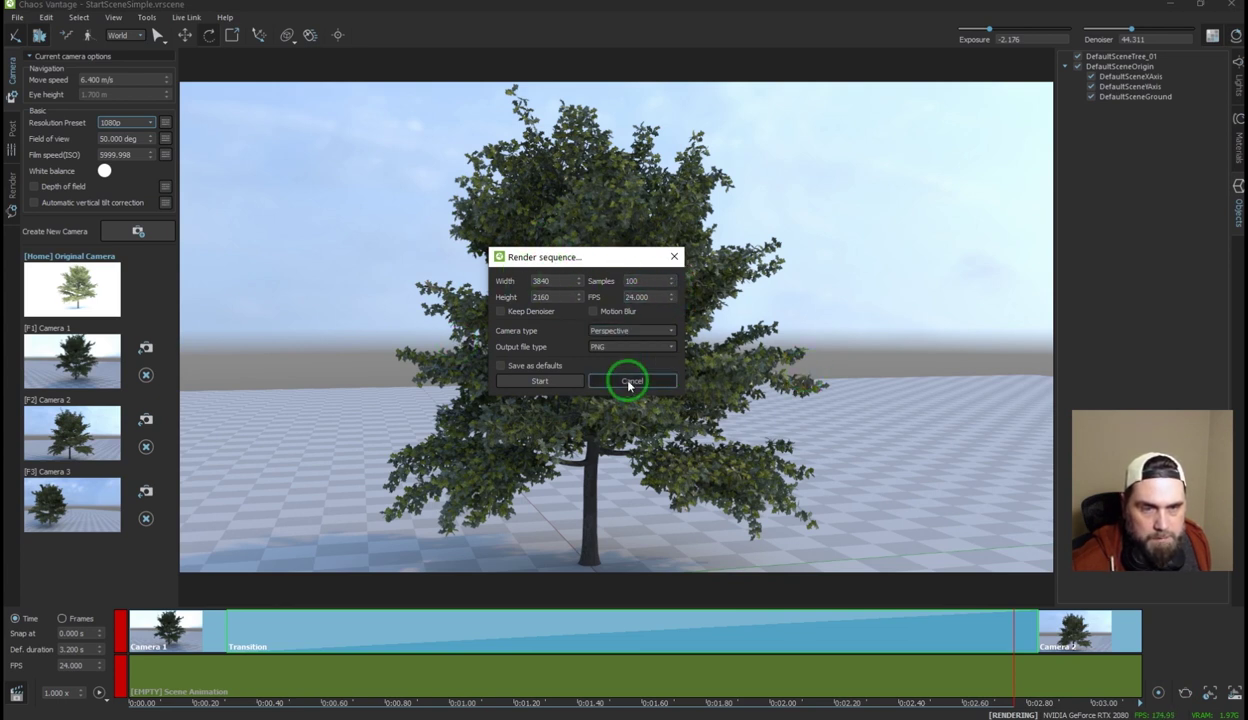
click(630, 382)
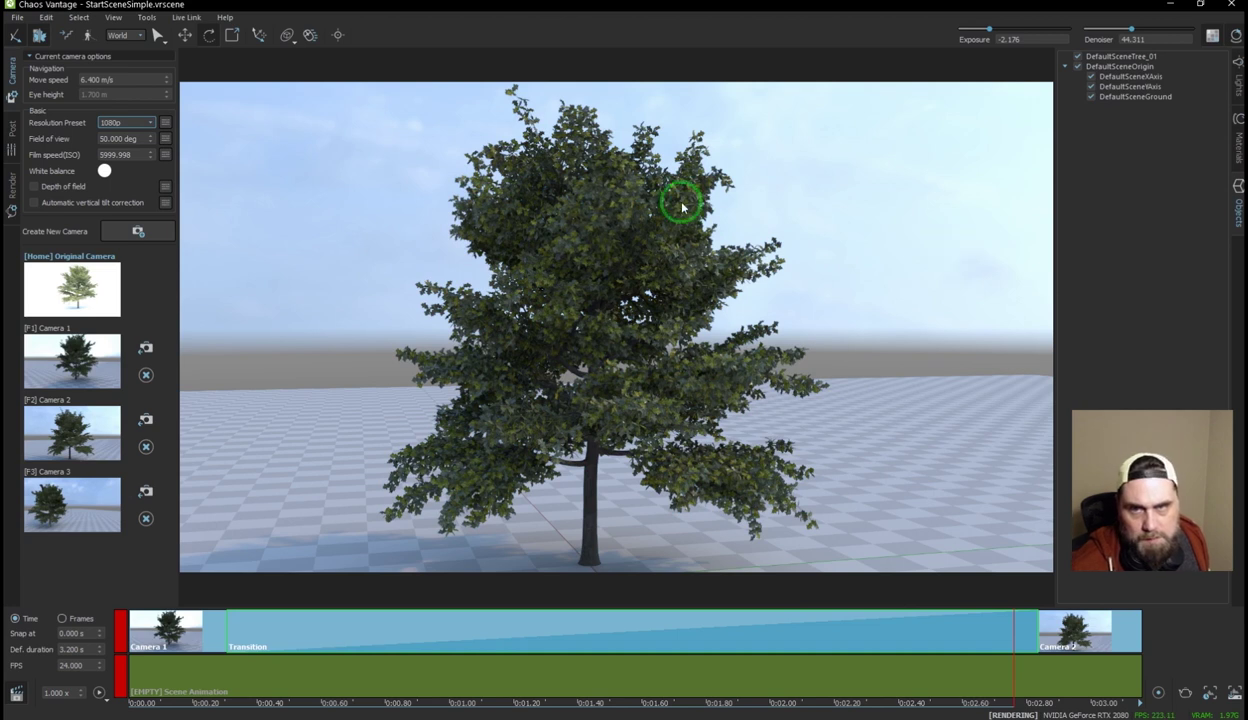
click(148, 18)
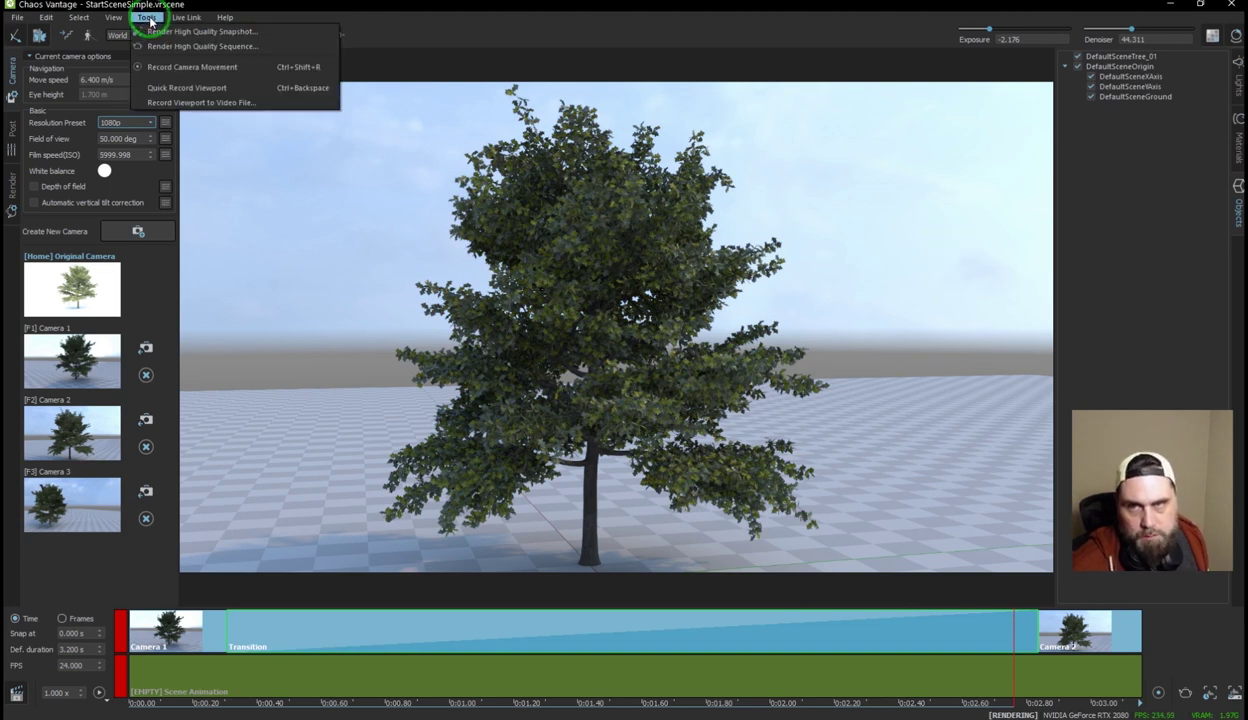
click(625, 37)
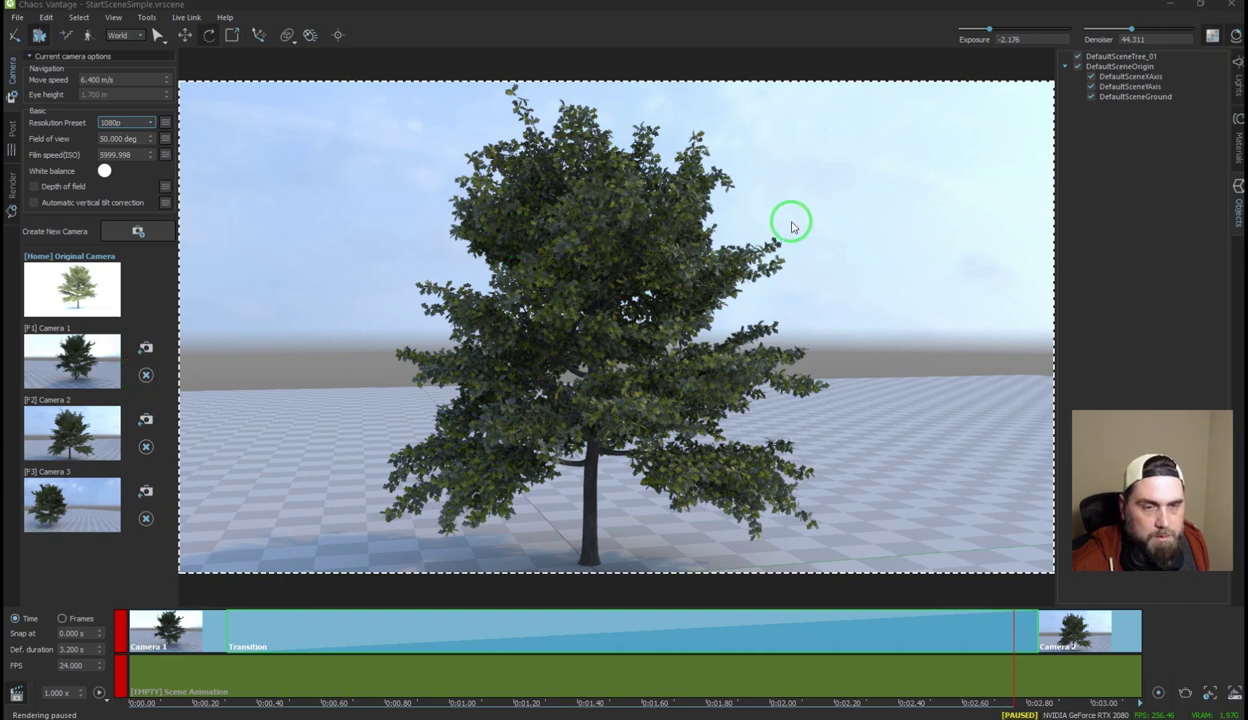
Step: Explore the tree in full-screen free look mode, moving sideways and backward, and return to the normal interface
click(90, 35)
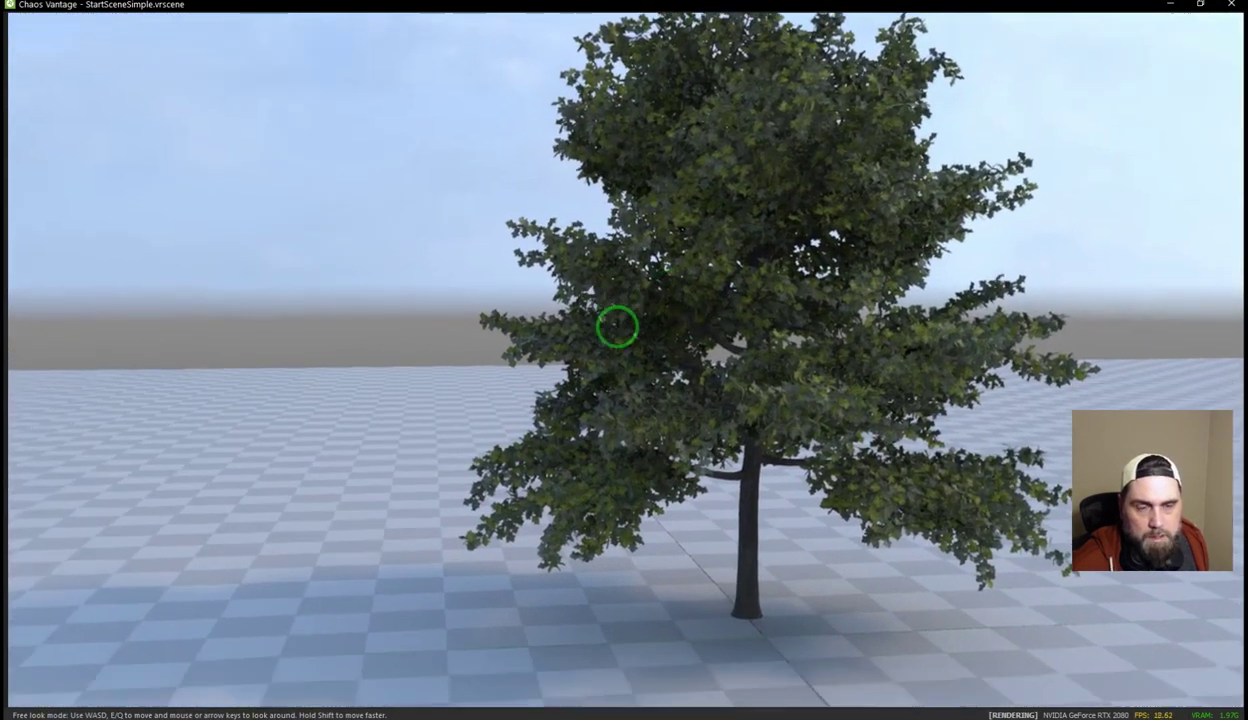
key(a)
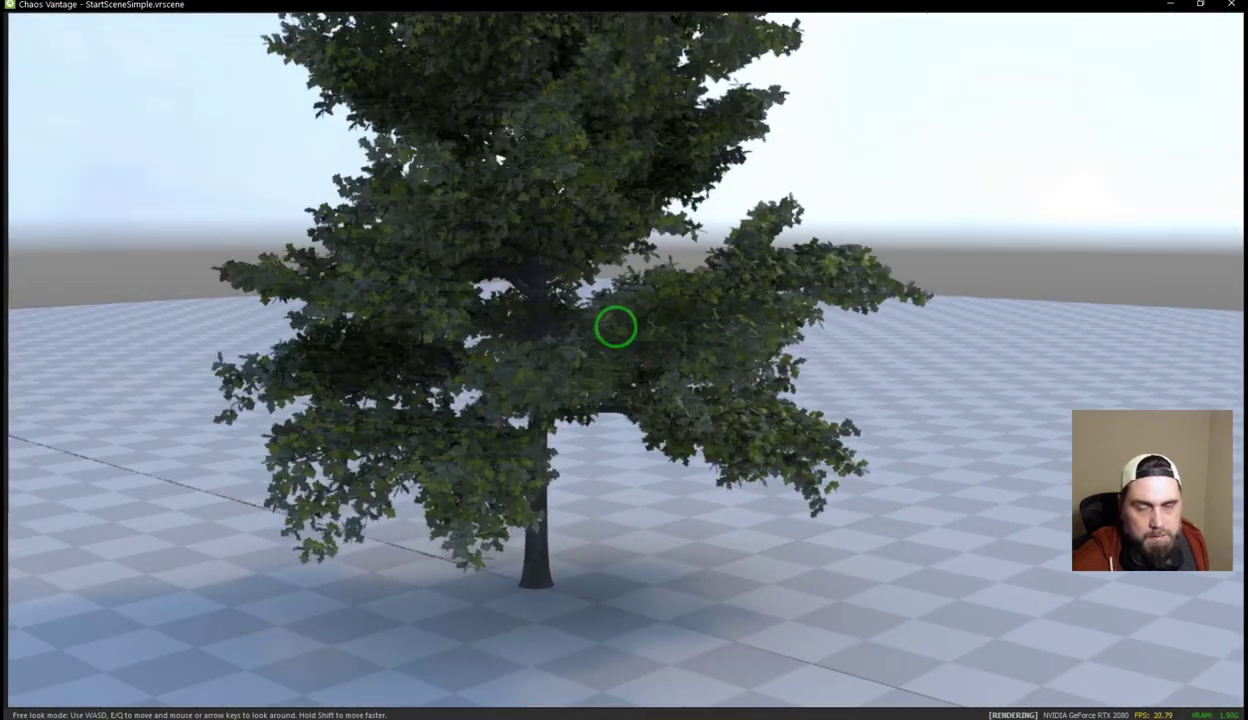
key(s)
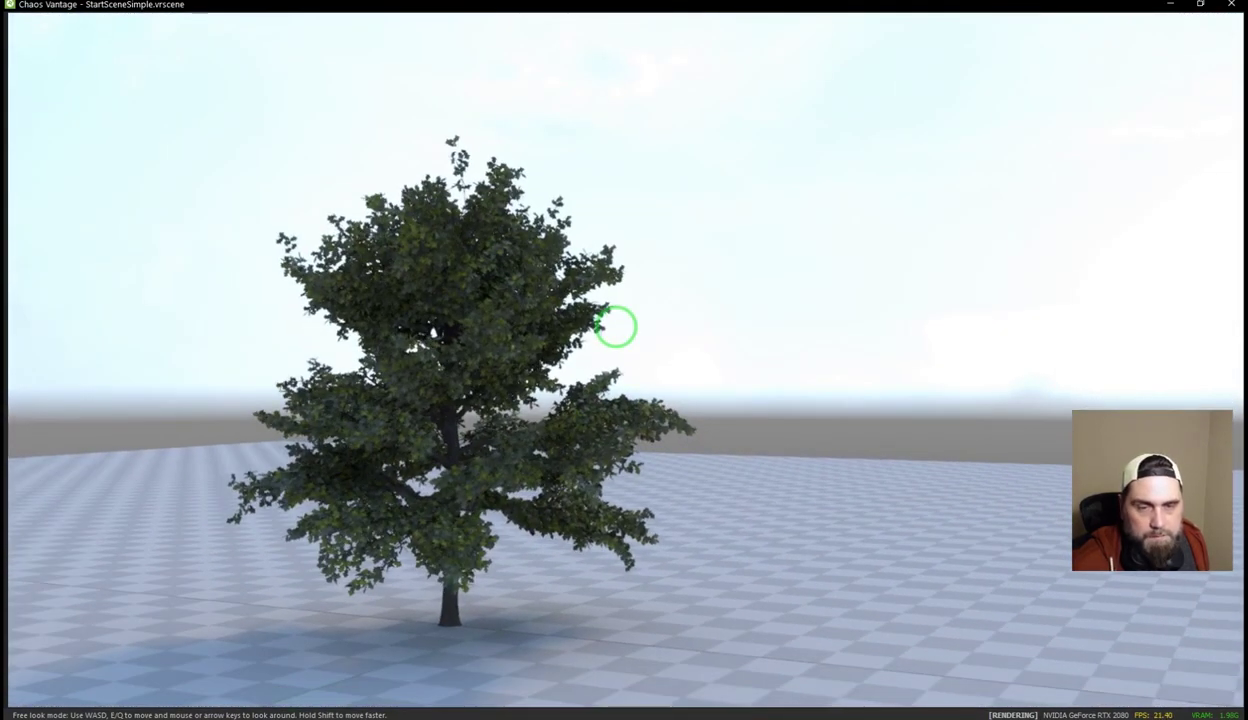
key(Escape)
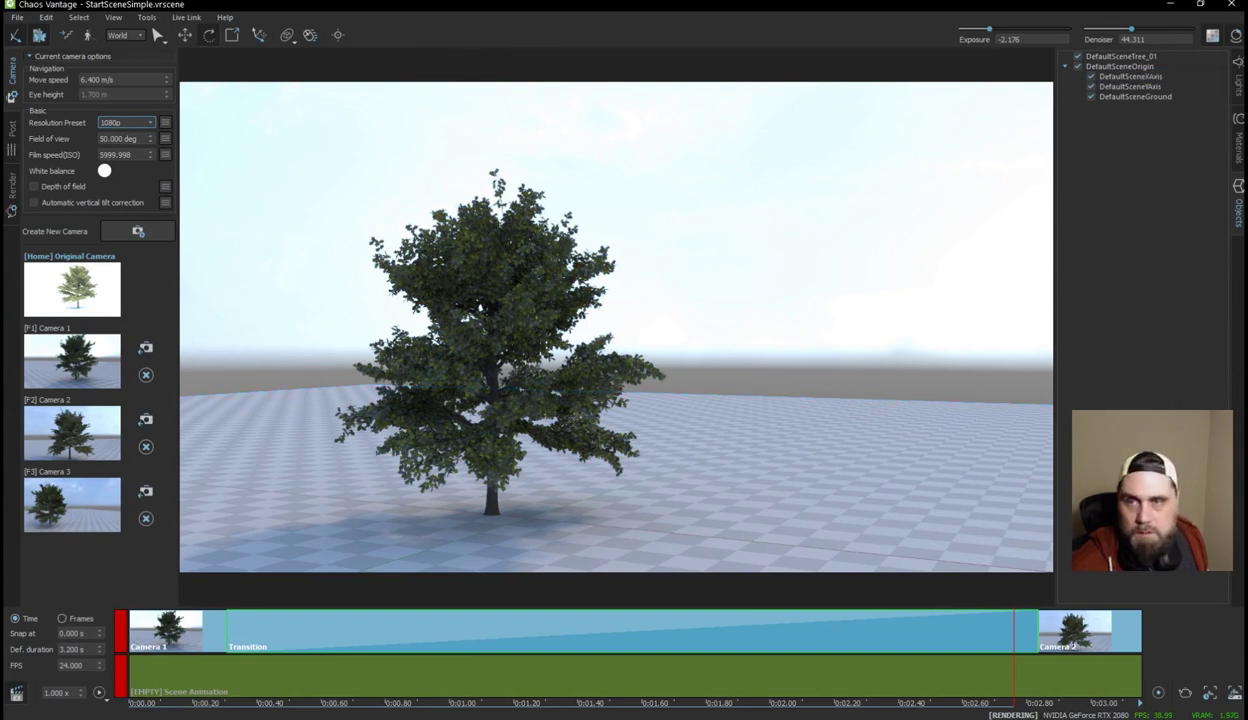
Step: Open the recently used pool project scene whose file name ends in "PJE_D5 Export.vrscene"
click(17, 18)
click(100, 81)
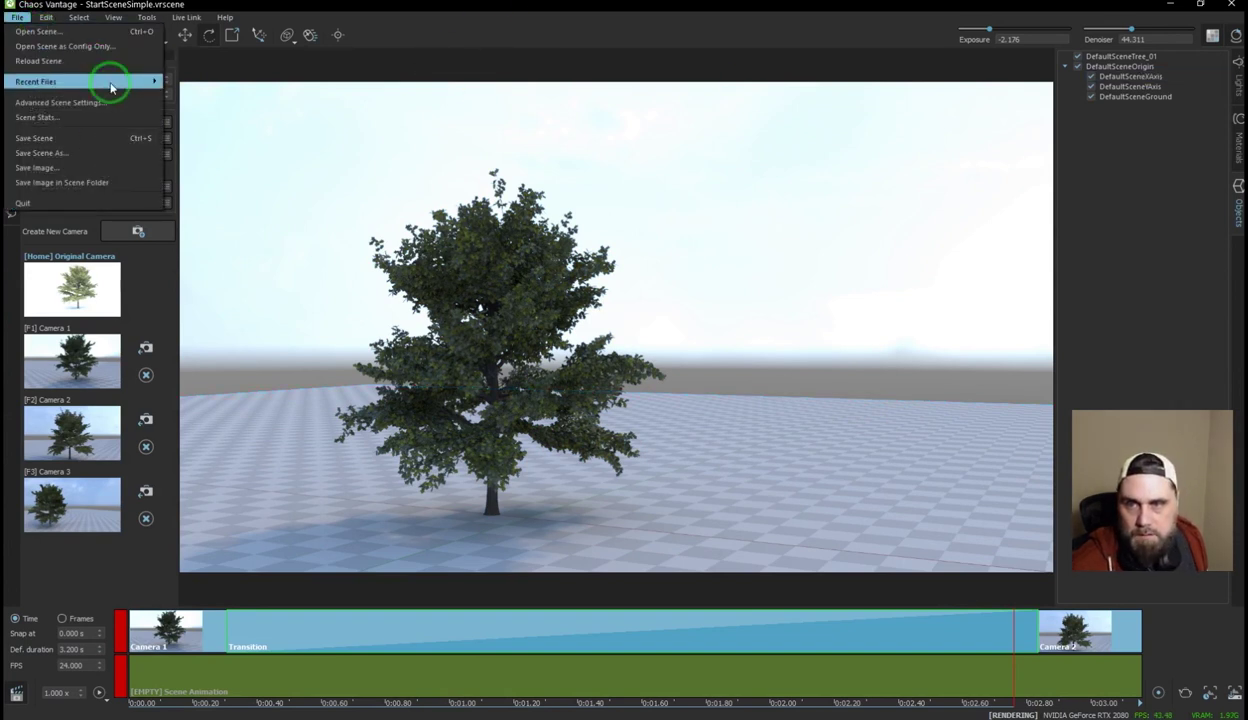
click(187, 83)
click(225, 97)
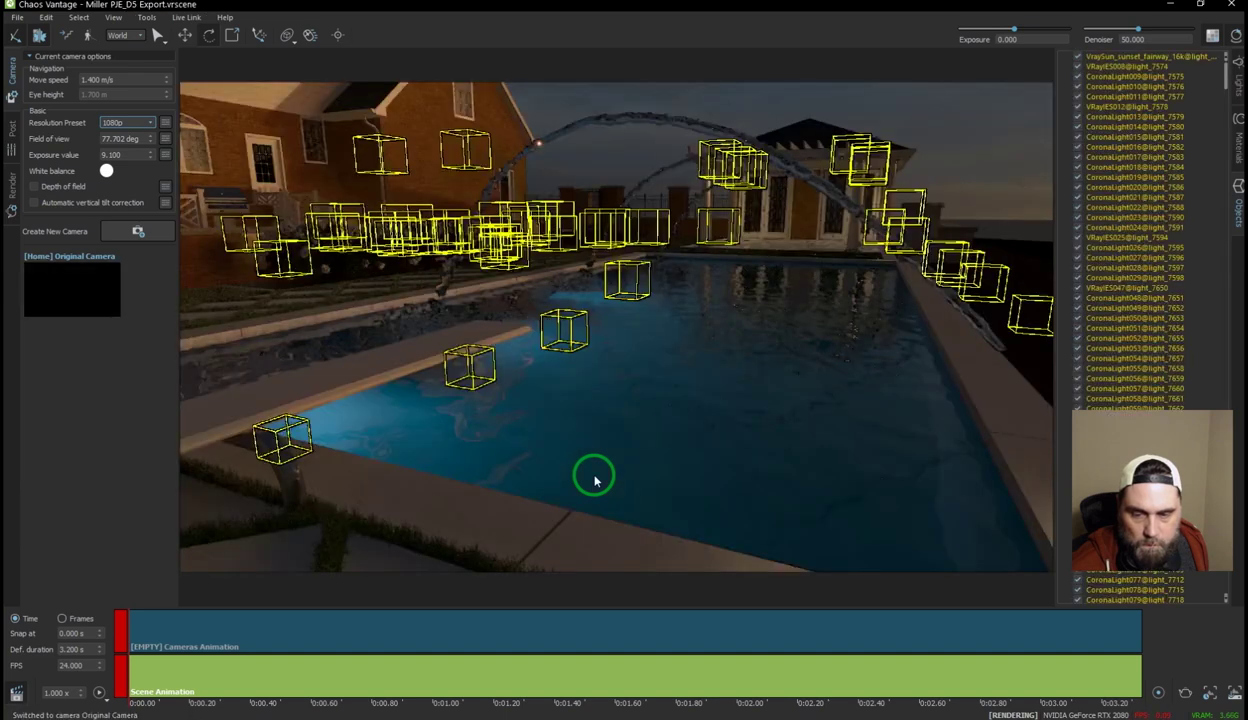
Step: Hide the light gizmos in the pool scene and back the view away to show the pool, house and patio
drag(822, 386, 67, 4)
drag(646, 360, 794, 482)
key(l)
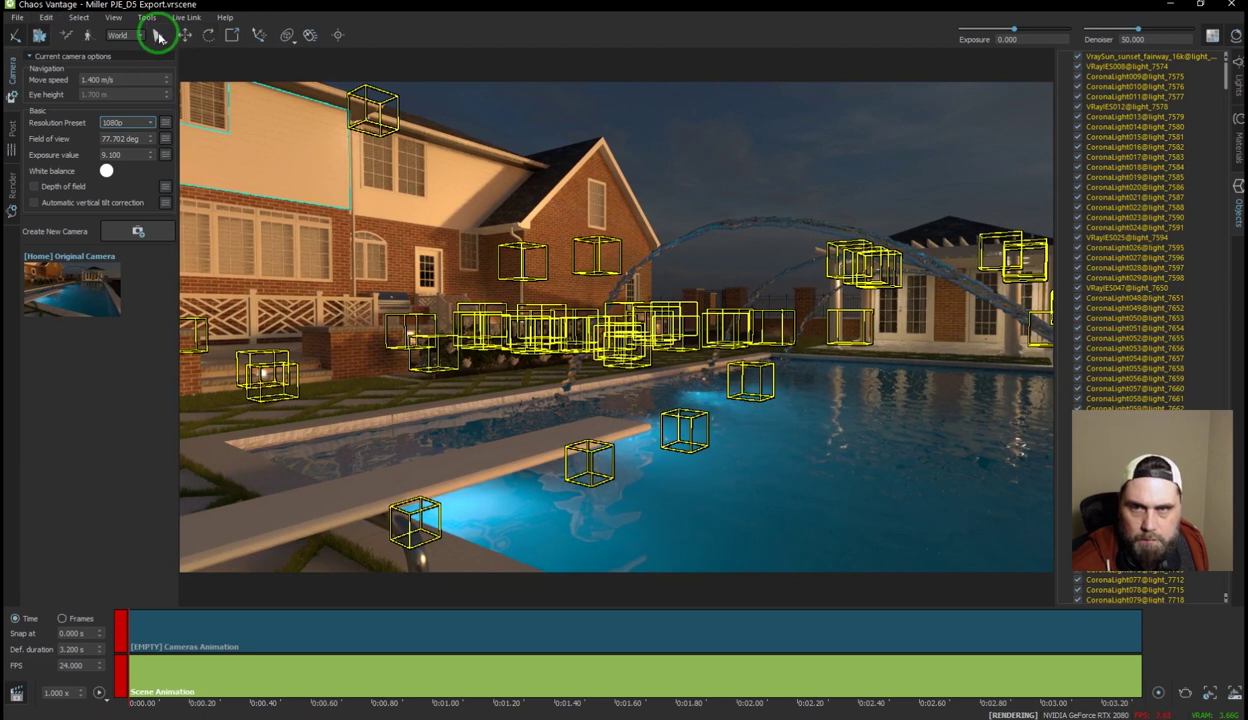
key(l)
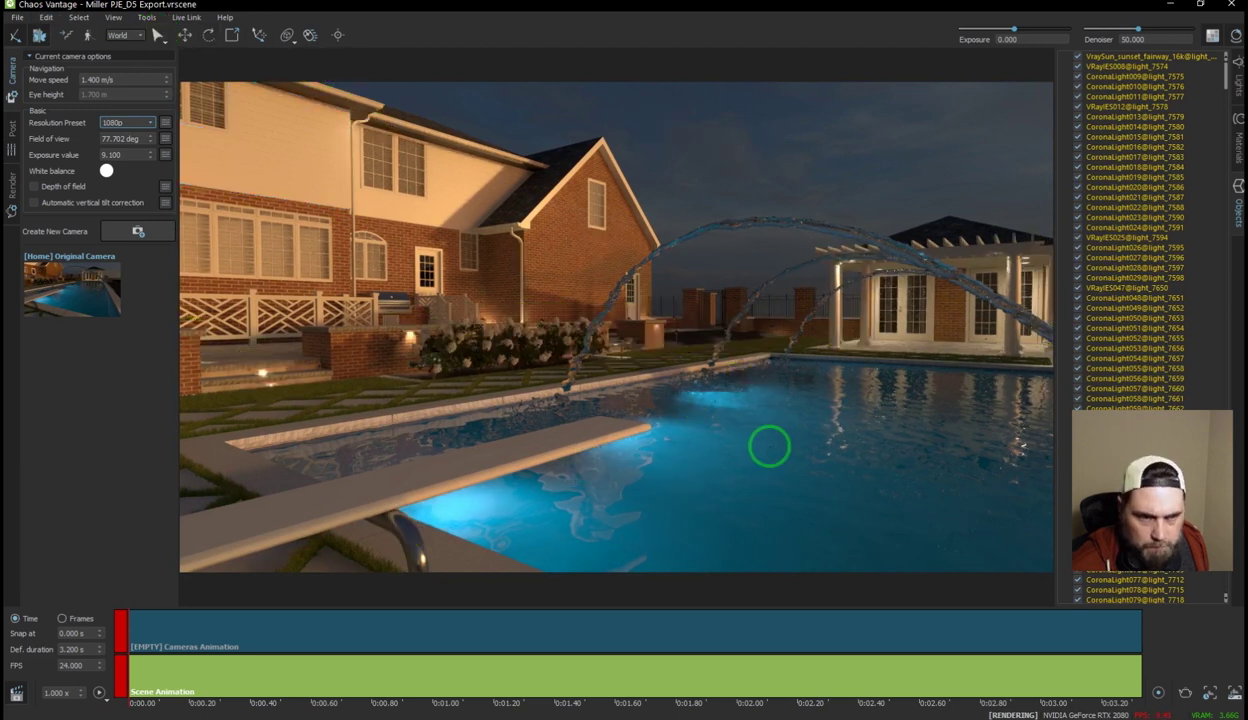
key(s)
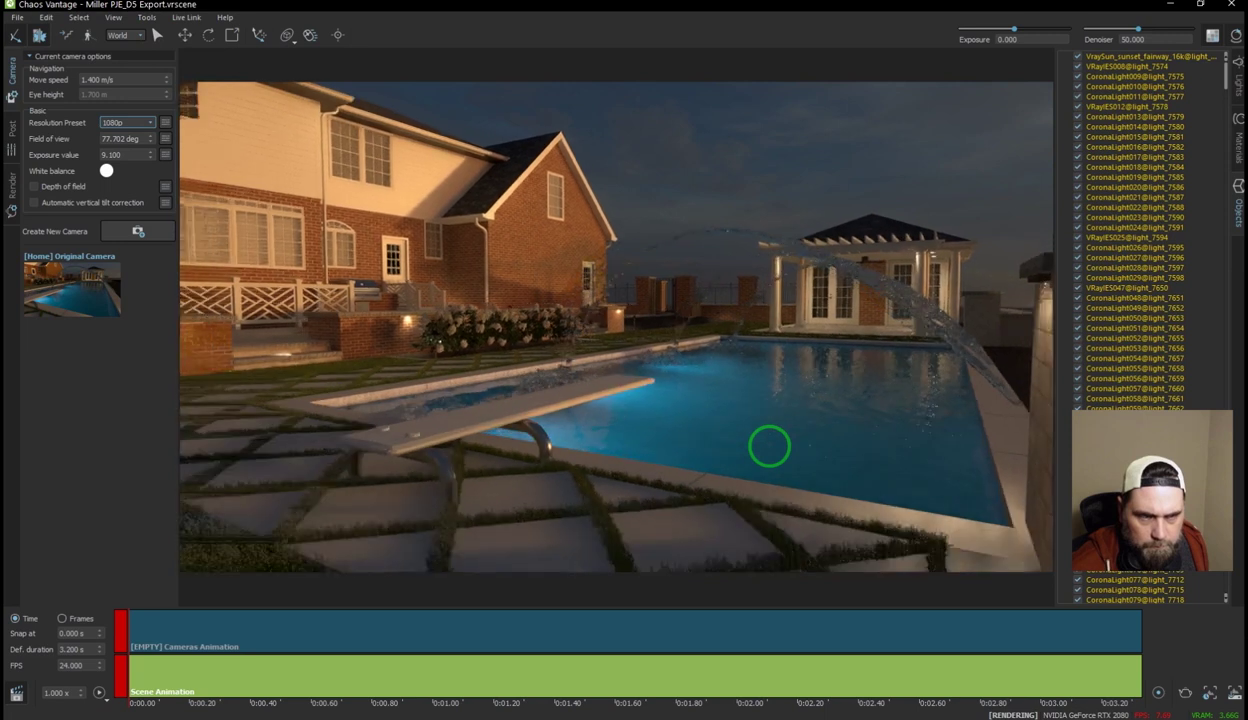
Step: Set the pool scene's exposure to 1.059 and the highlight burn to 0.473
key(a)
drag(1014, 30, 1027, 33)
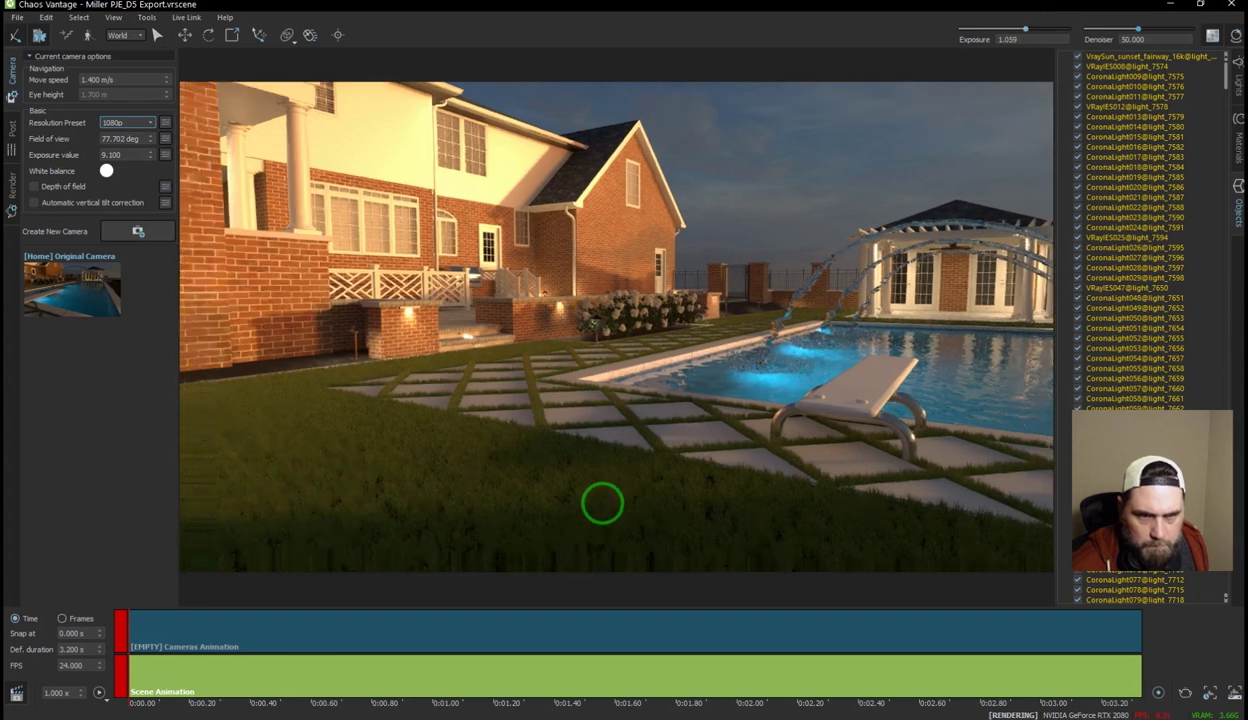
key(d)
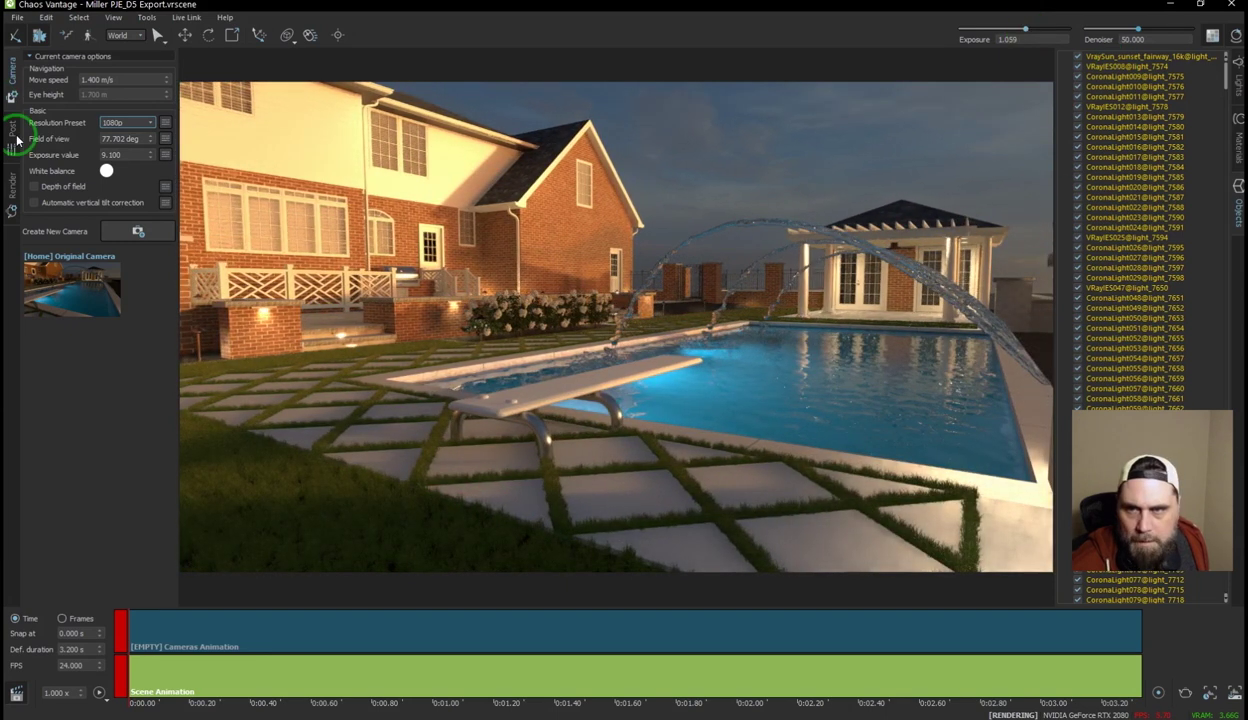
click(14, 138)
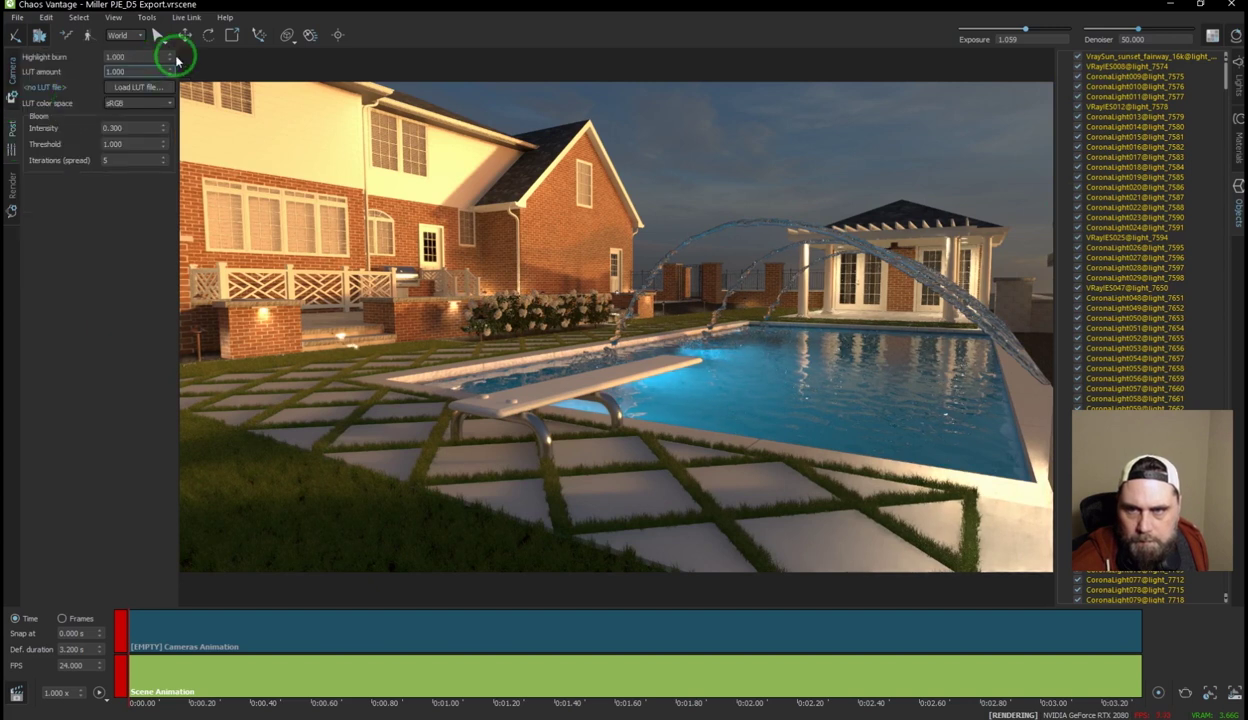
mouse_move(177, 259)
mouse_down()
mouse_move(195, 371)
mouse_move(841, 714)
mouse_move(1120, 566)
mouse_up()
Step: Examine the house, pool and pool house from a distance, from above and from close beside the pool
scroll(1028, 508, down, 8)
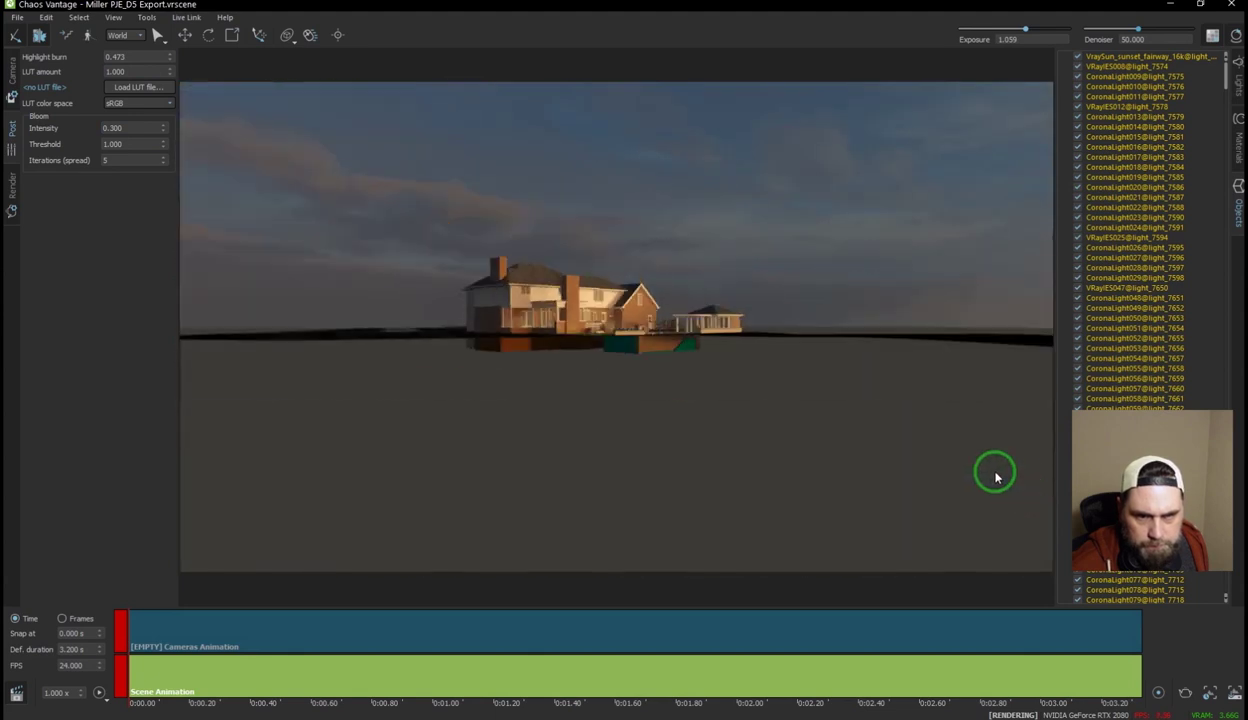
scroll(818, 422, up, 2)
drag(690, 425, 690, 425)
key(e)
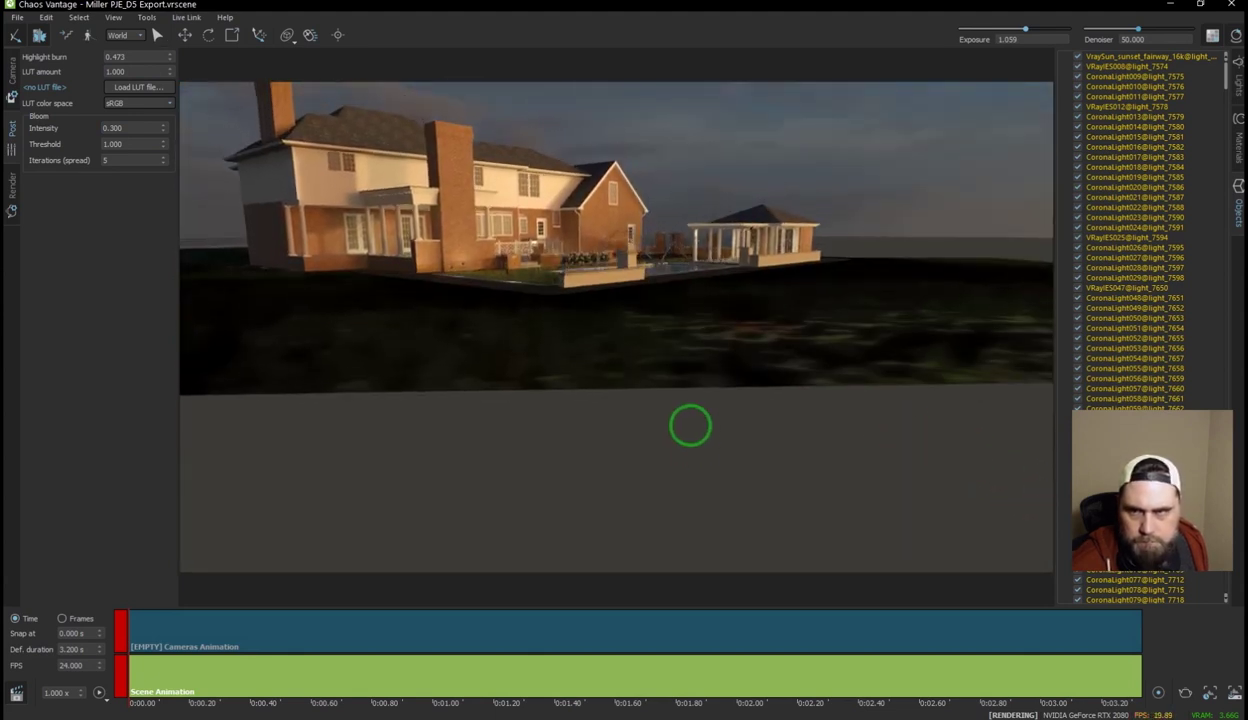
drag(690, 452, 690, 463)
click(12, 73)
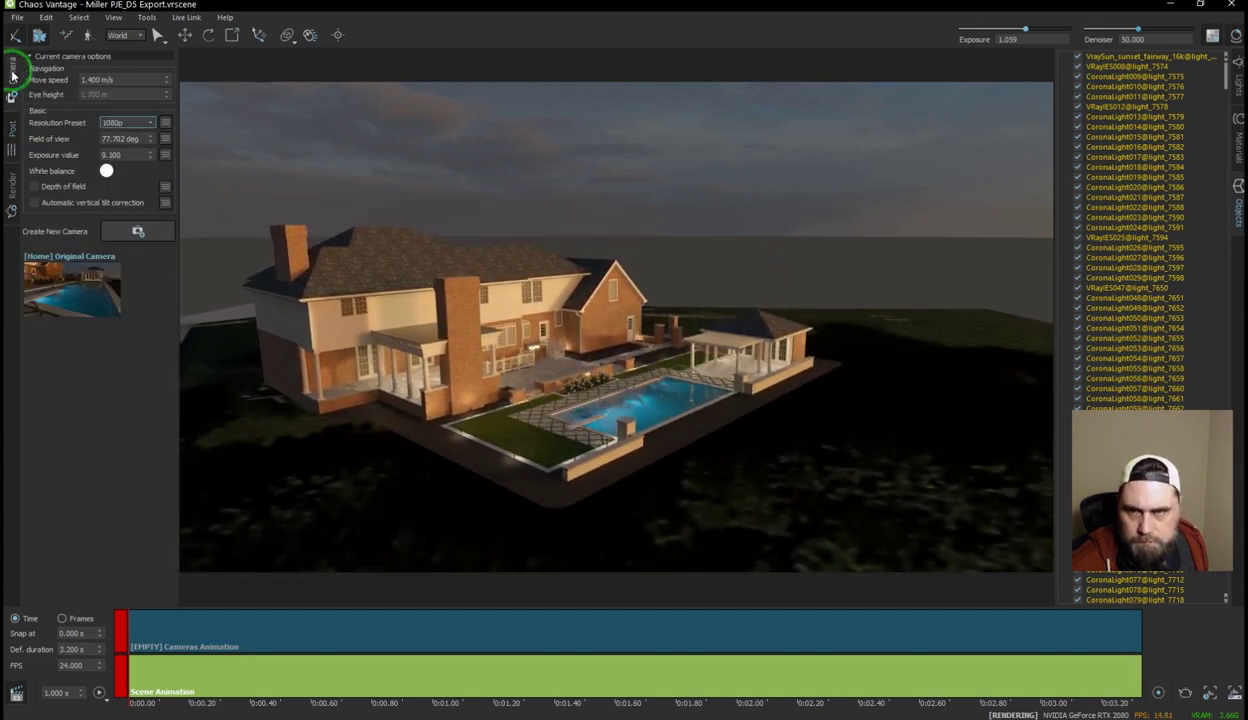
scroll(627, 470, up, 5)
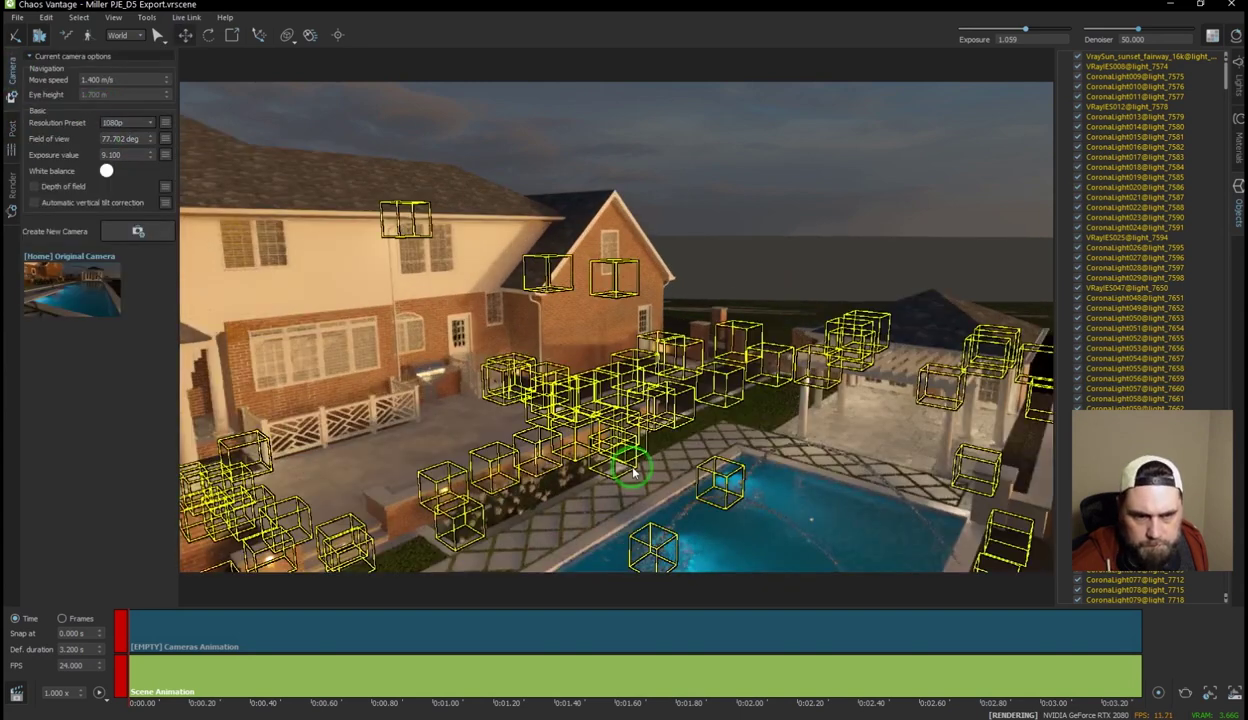
drag(744, 414, 774, 288)
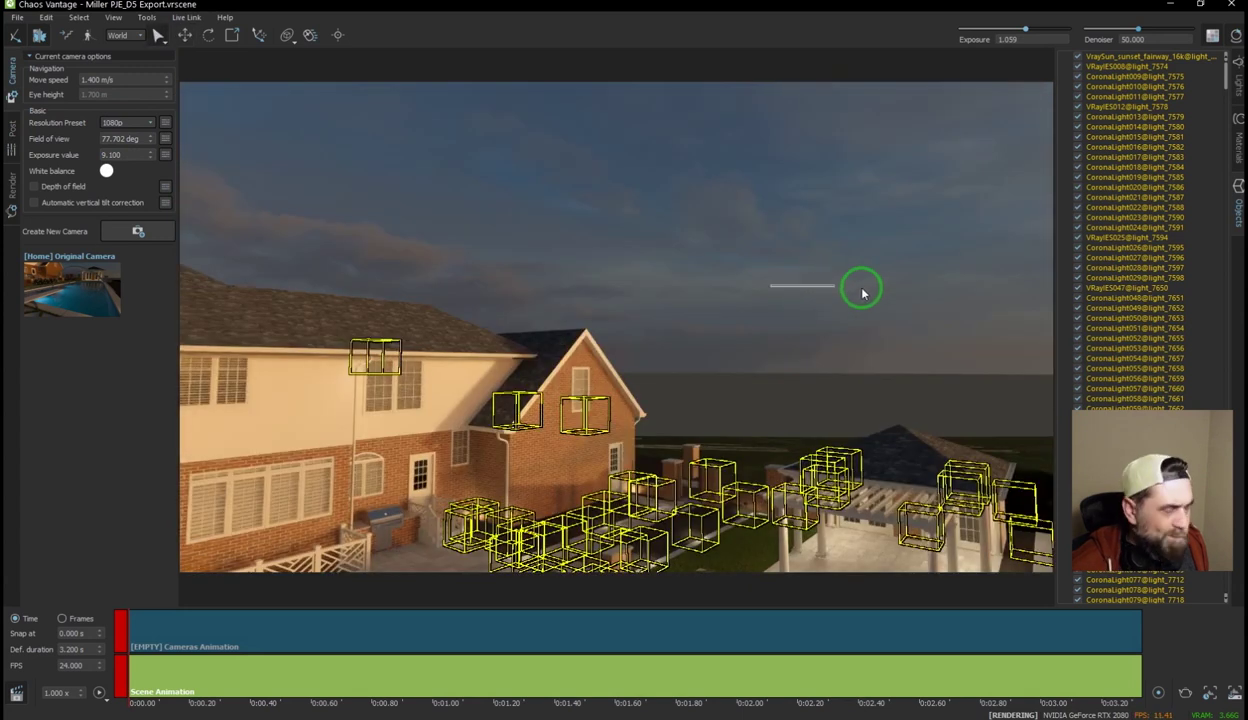
drag(860, 297, 876, 356)
key(q)
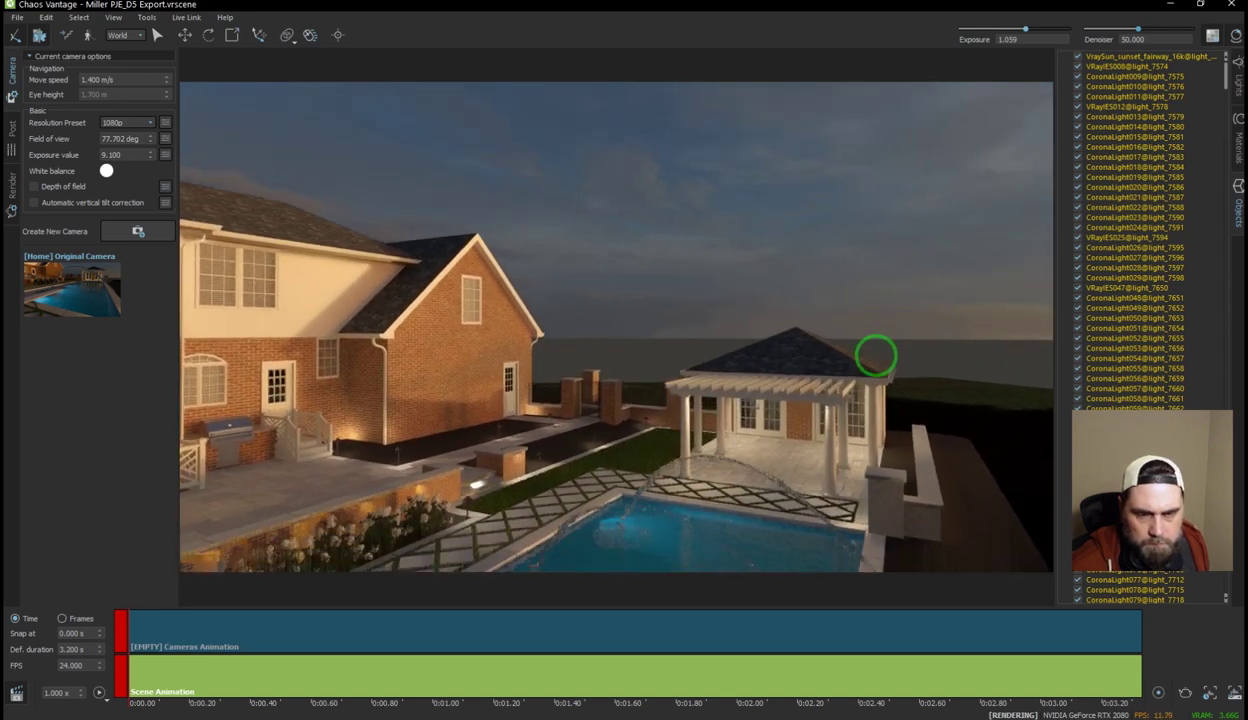
scroll(876, 356, up, 5)
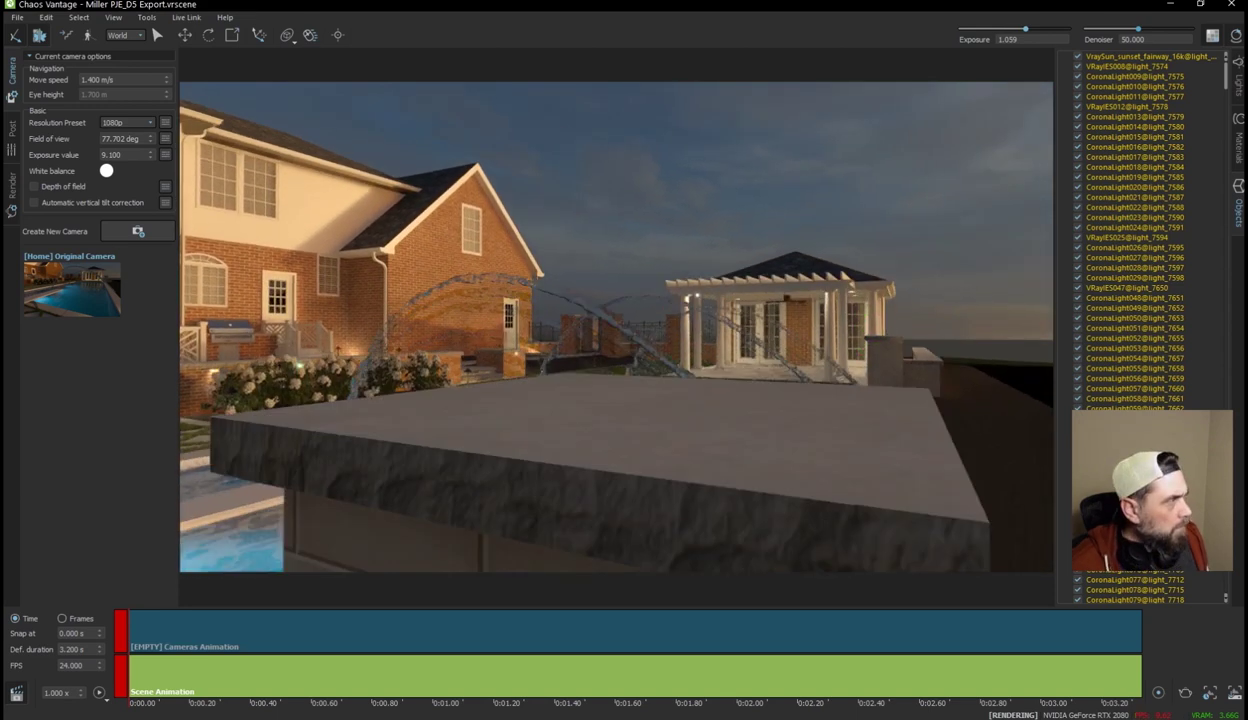
Step: Hide the light gizmos in the live-linked night pool scene and set the exposure to 1.176
key(p)
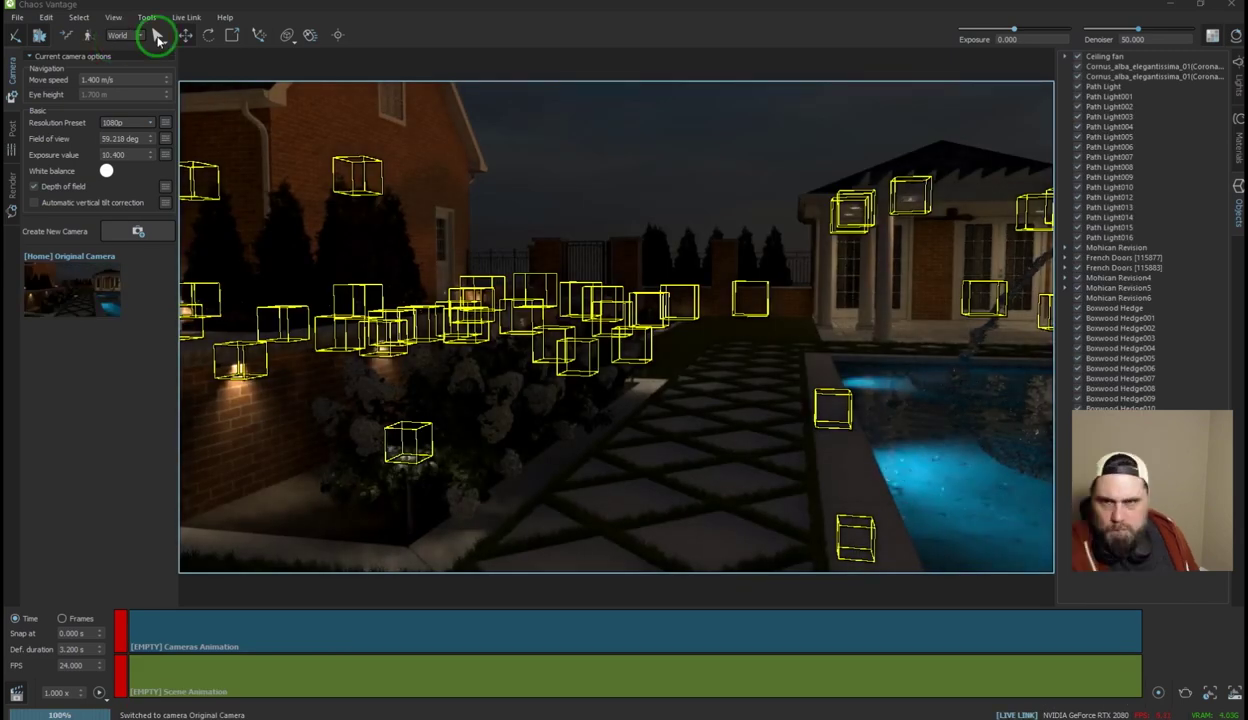
key(l)
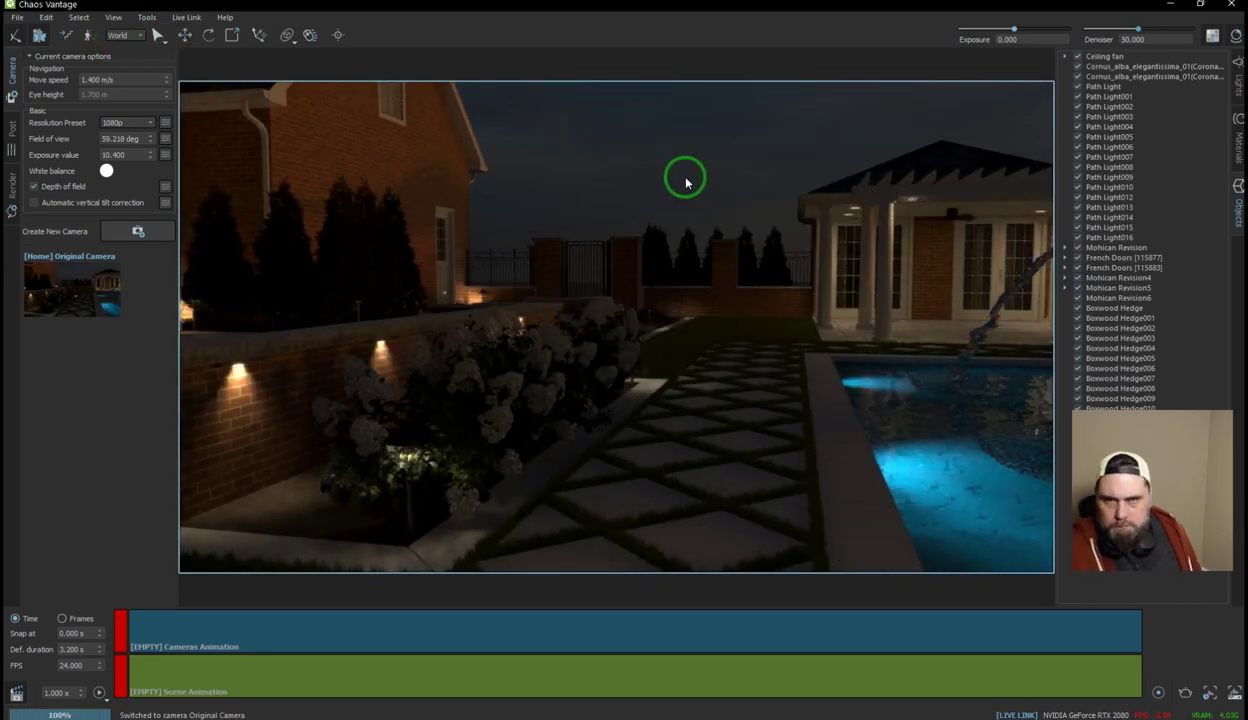
drag(1015, 28, 1027, 28)
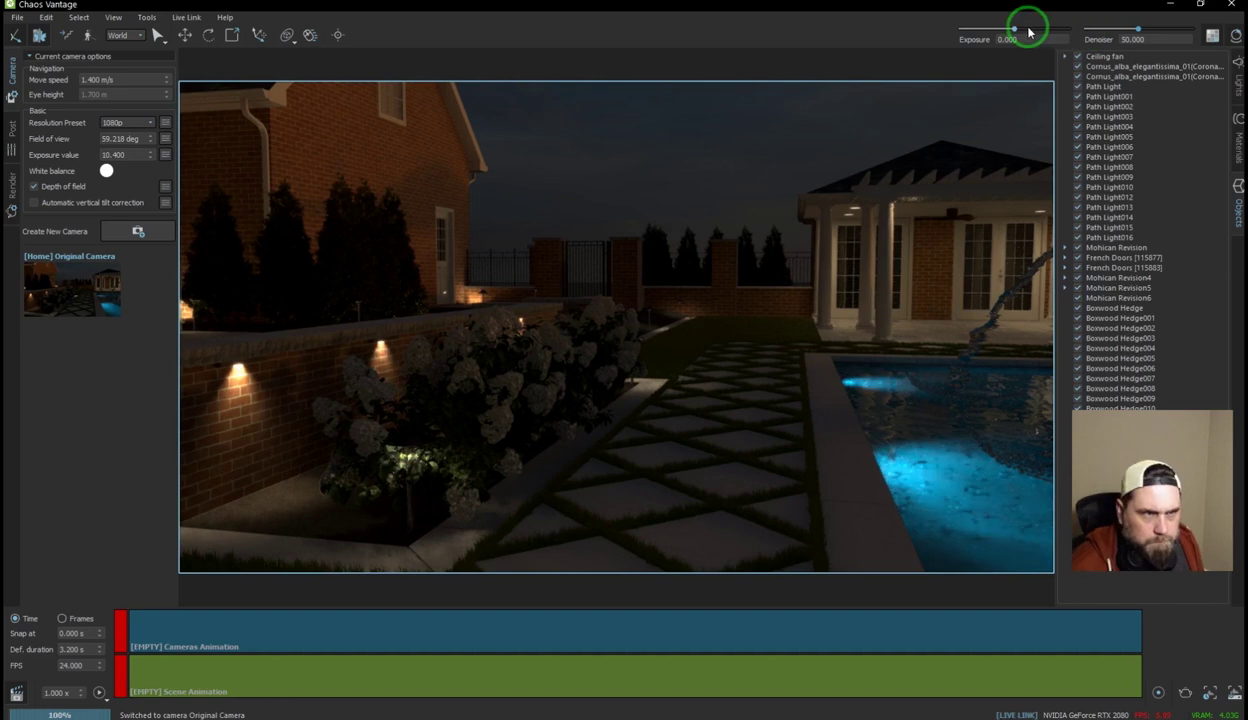
Step: Set the environment texture's rotation to 115 degrees and its intensity to 0.270
click(1238, 80)
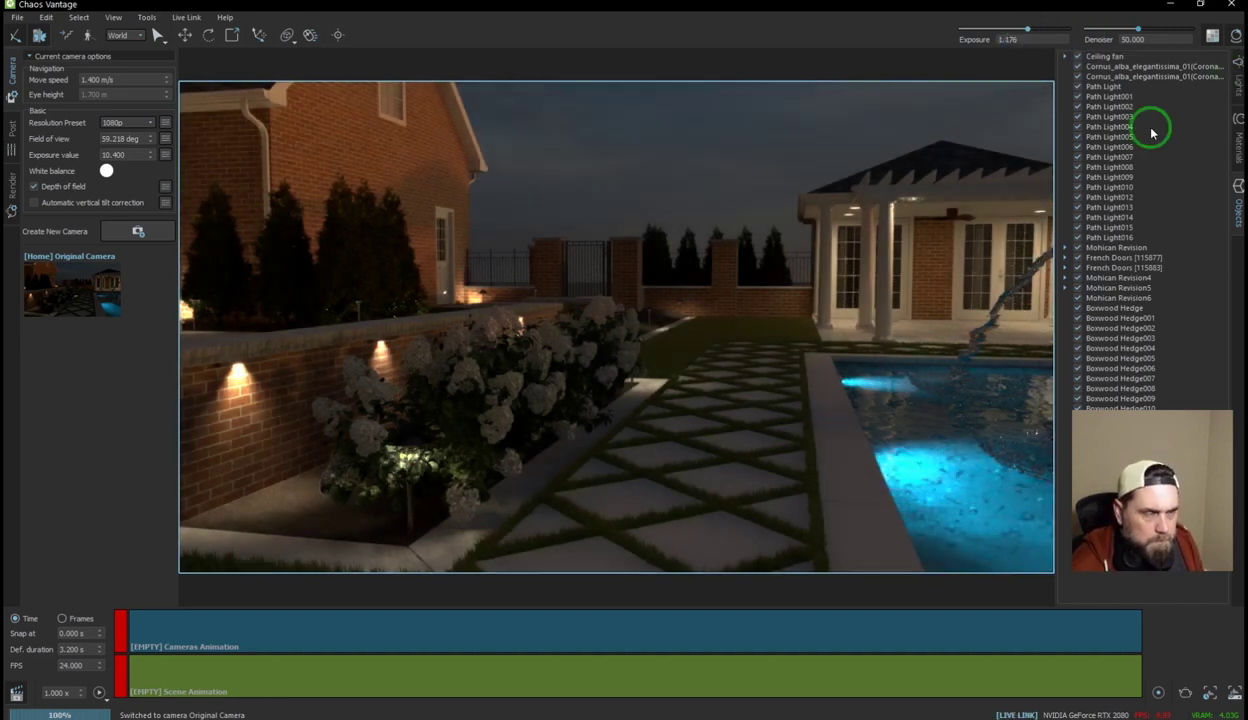
click(1220, 113)
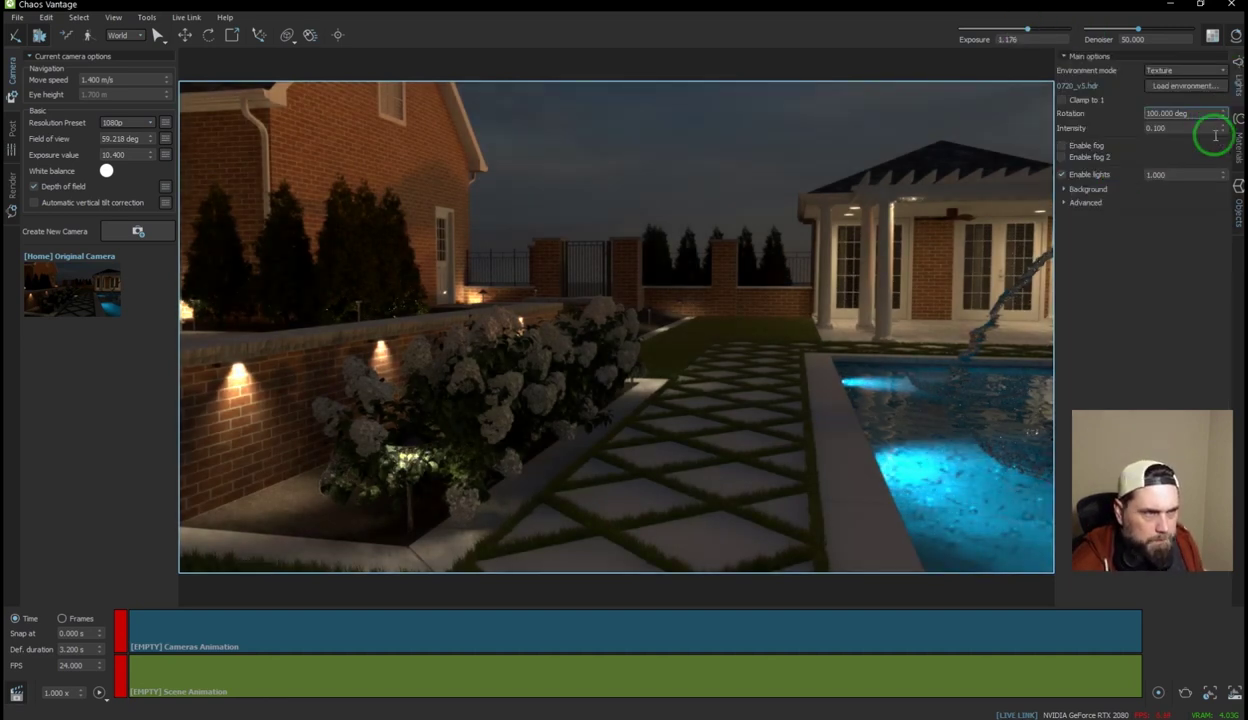
click(1223, 128)
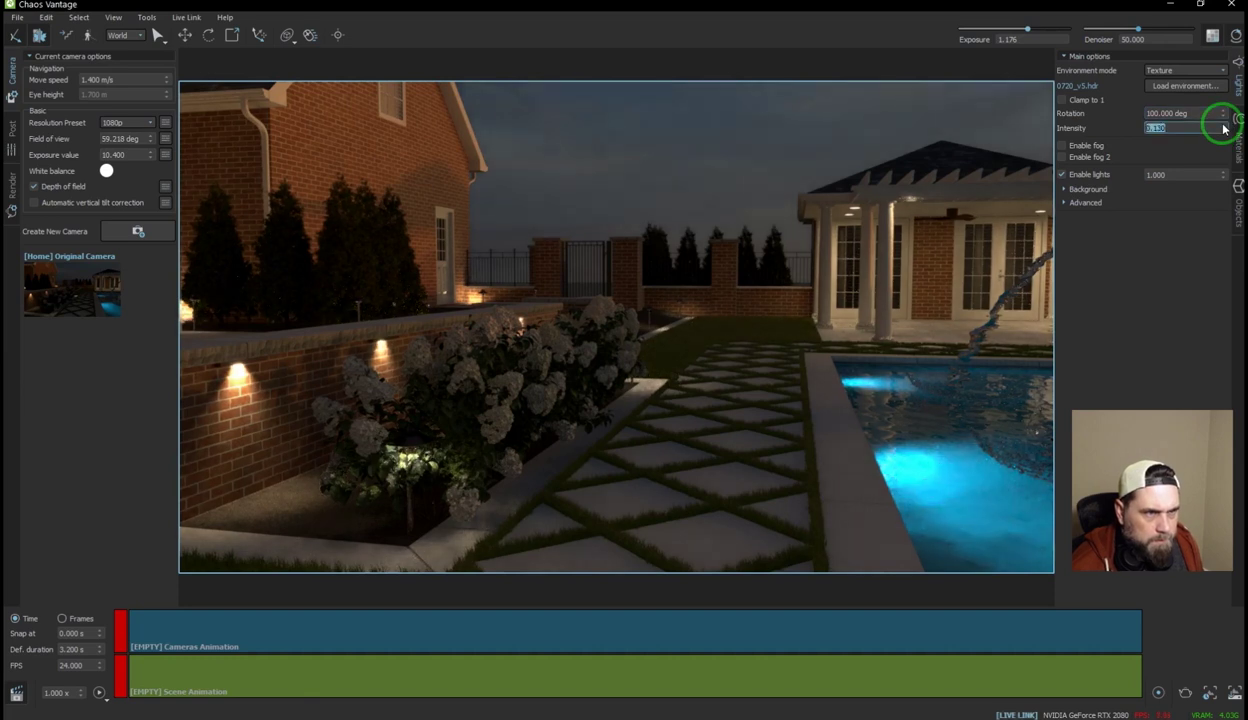
drag(1223, 128, 1107, 192)
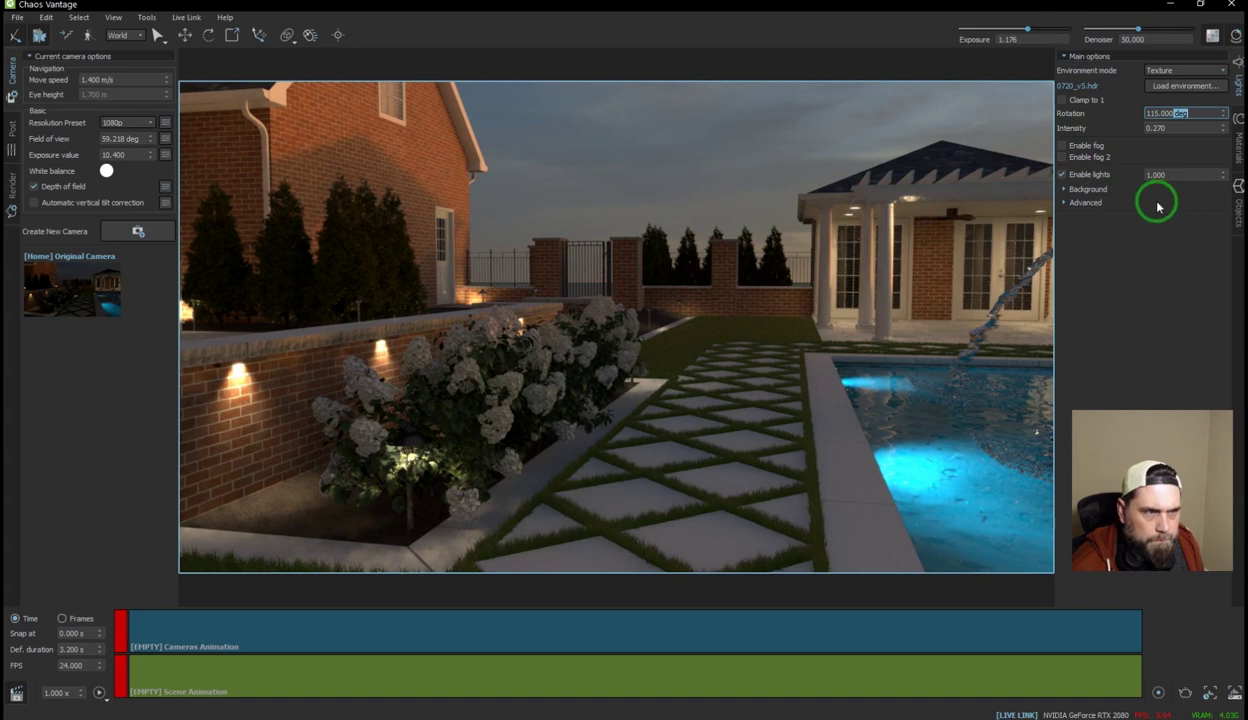
Step: Try a scene light intensity of 3 and look over the wall lights beside the flower bed
click(1175, 174)
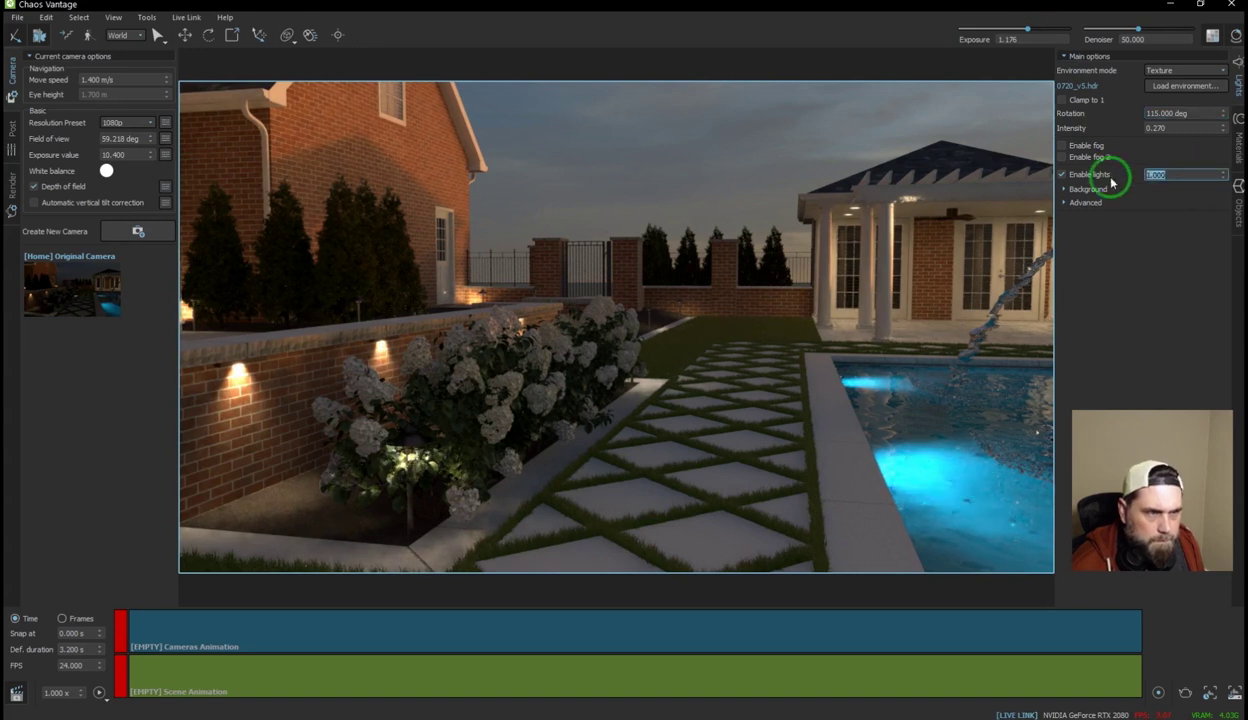
text(3)
key(Return)
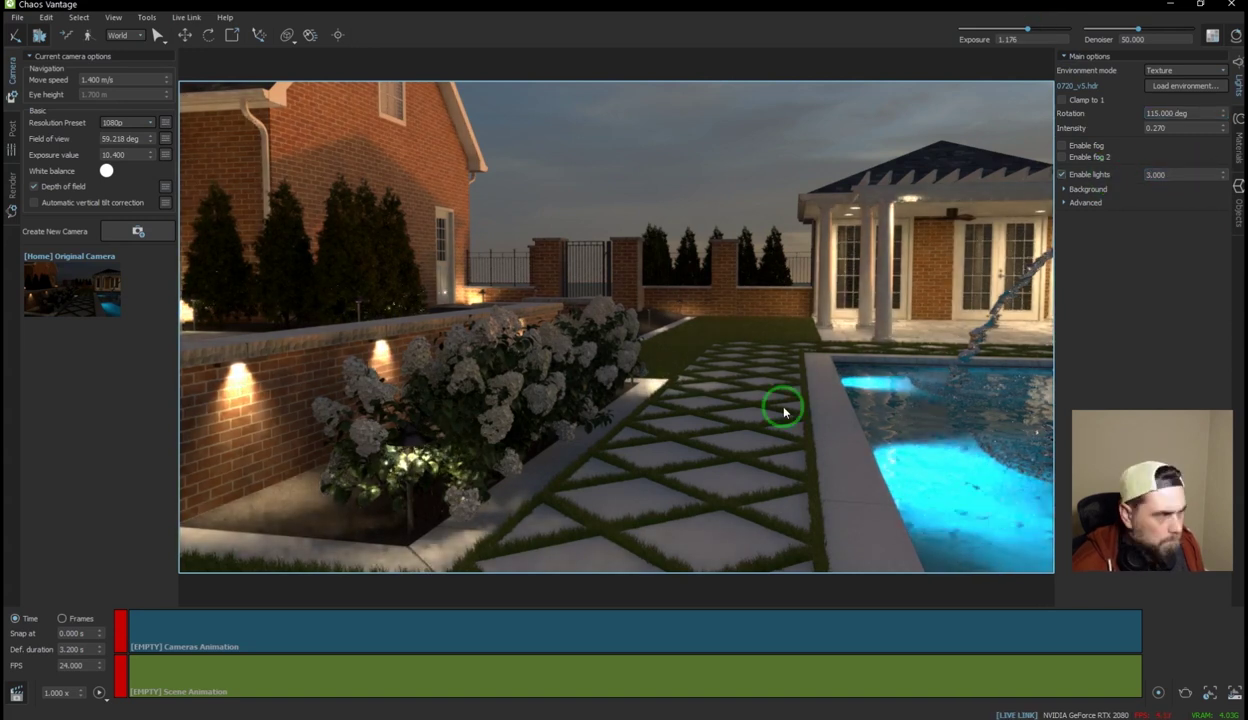
drag(755, 415, 767, 407)
Step: Set the scene light intensity to 2
drag(1172, 175, 1124, 185)
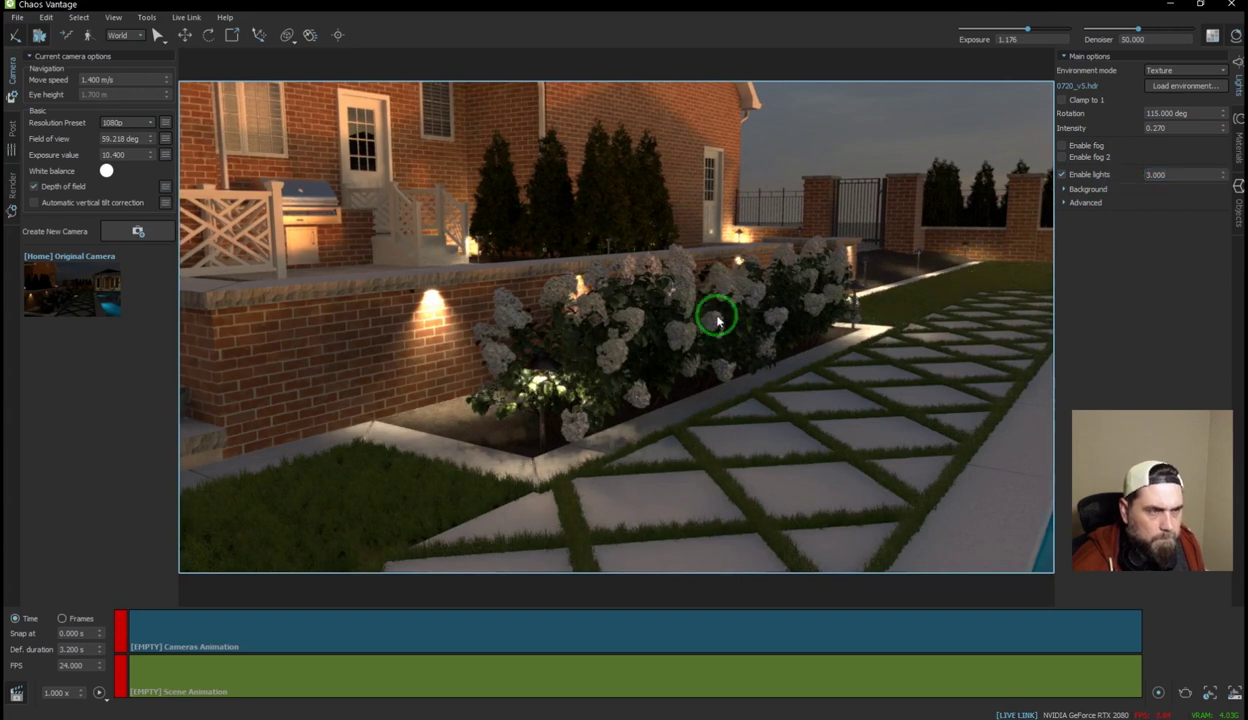
click(1163, 175)
drag(1172, 178, 1100, 173)
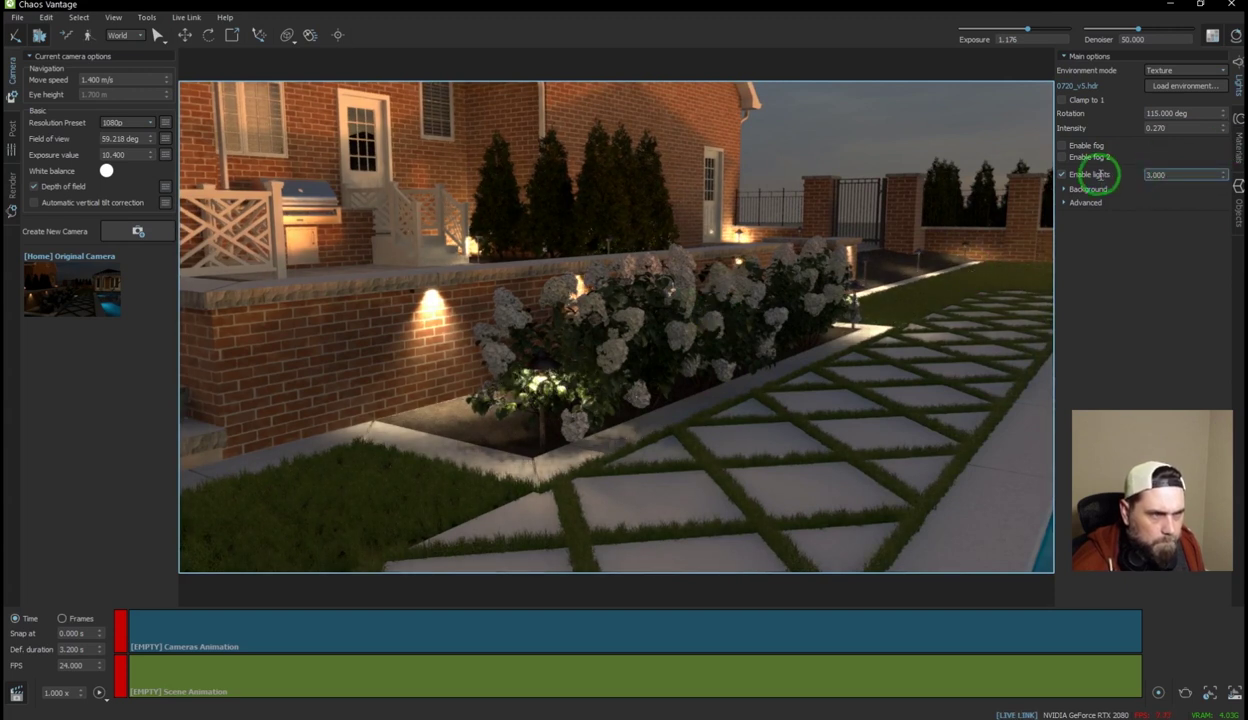
text(2)
key(Return)
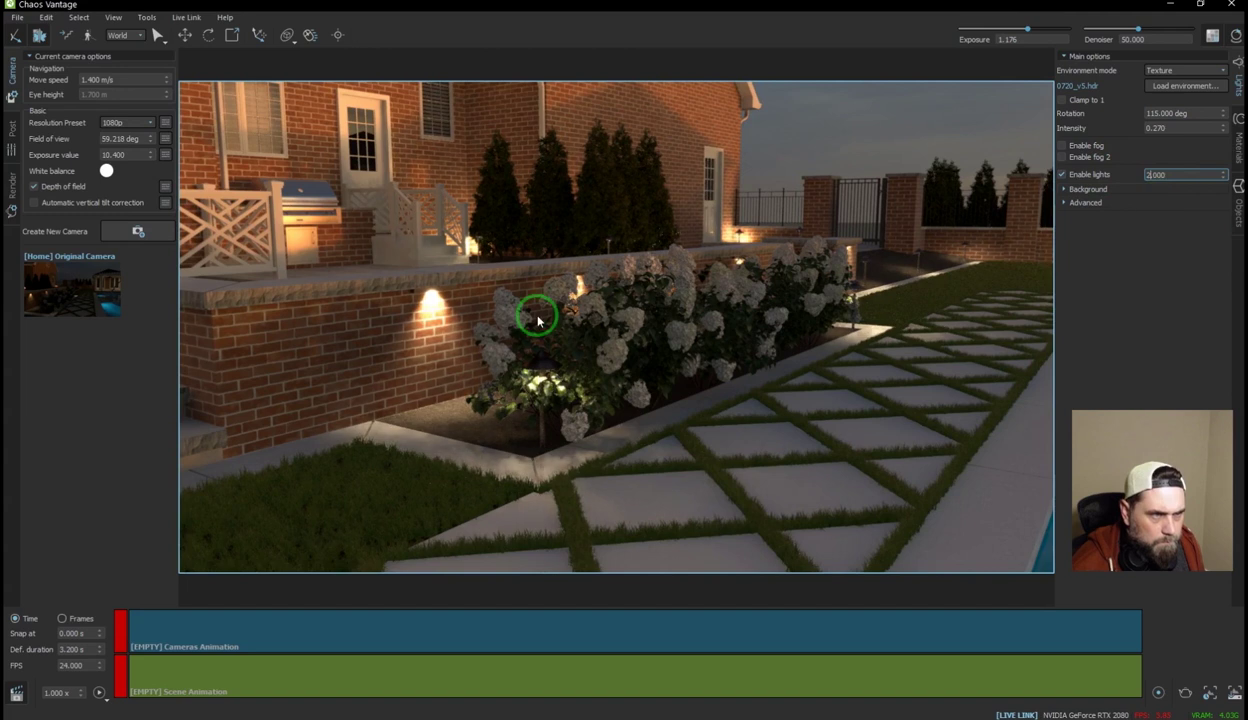
Step: Frame the house and pool, and set the camera's exposure value to 10.525
click(561, 298)
scroll(561, 299, down, 1)
scroll(561, 298, down, 5)
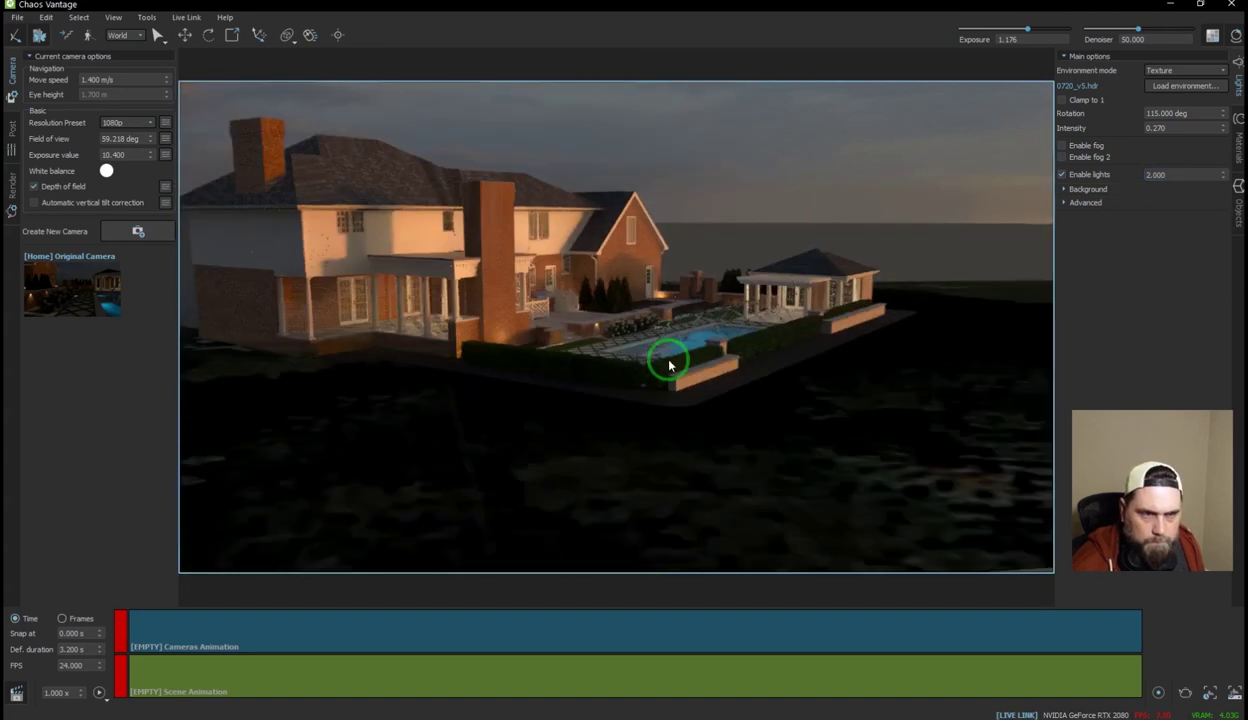
drag(669, 366, 156, 191)
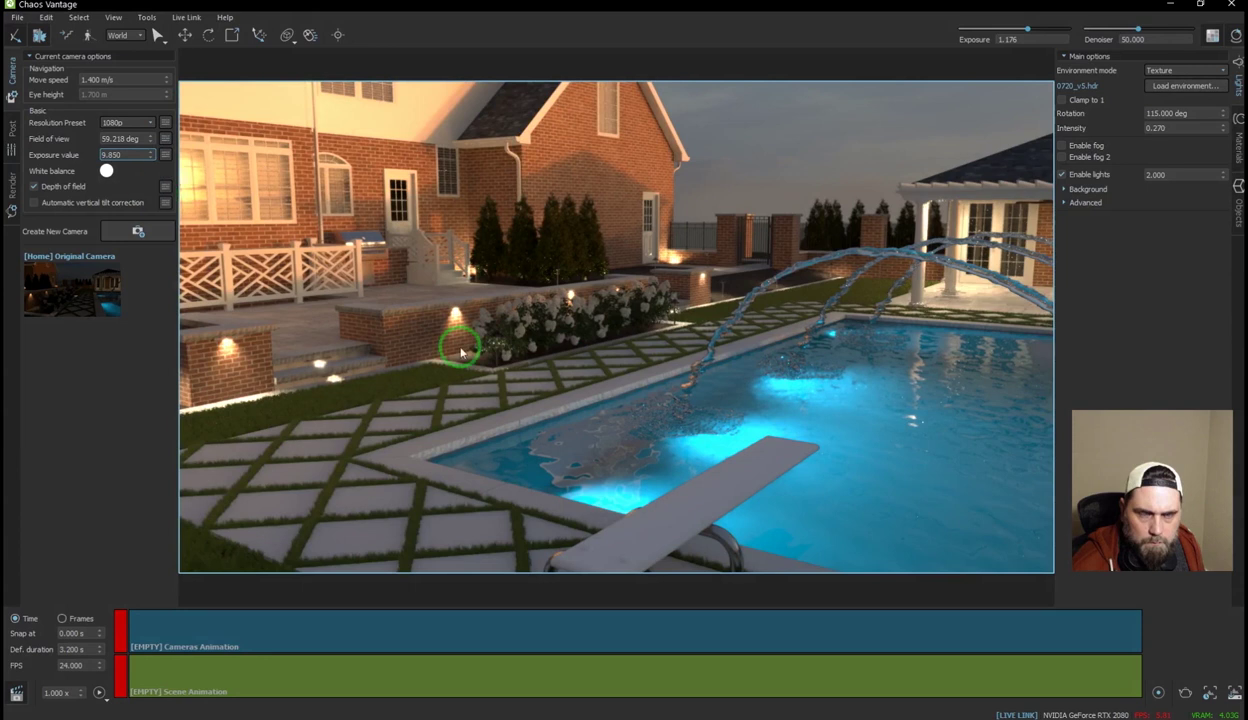
click(147, 160)
drag(155, 135, 157, 112)
Step: Set the environment texture's rotation to 59.25 degrees and check the light from across the pool
click(1224, 116)
drag(1222, 180, 1209, 288)
click(686, 500)
mouse_move(686, 500)
mouse_down()
mouse_move(719, 483)
mouse_move(677, 506)
mouse_move(688, 499)
mouse_up()
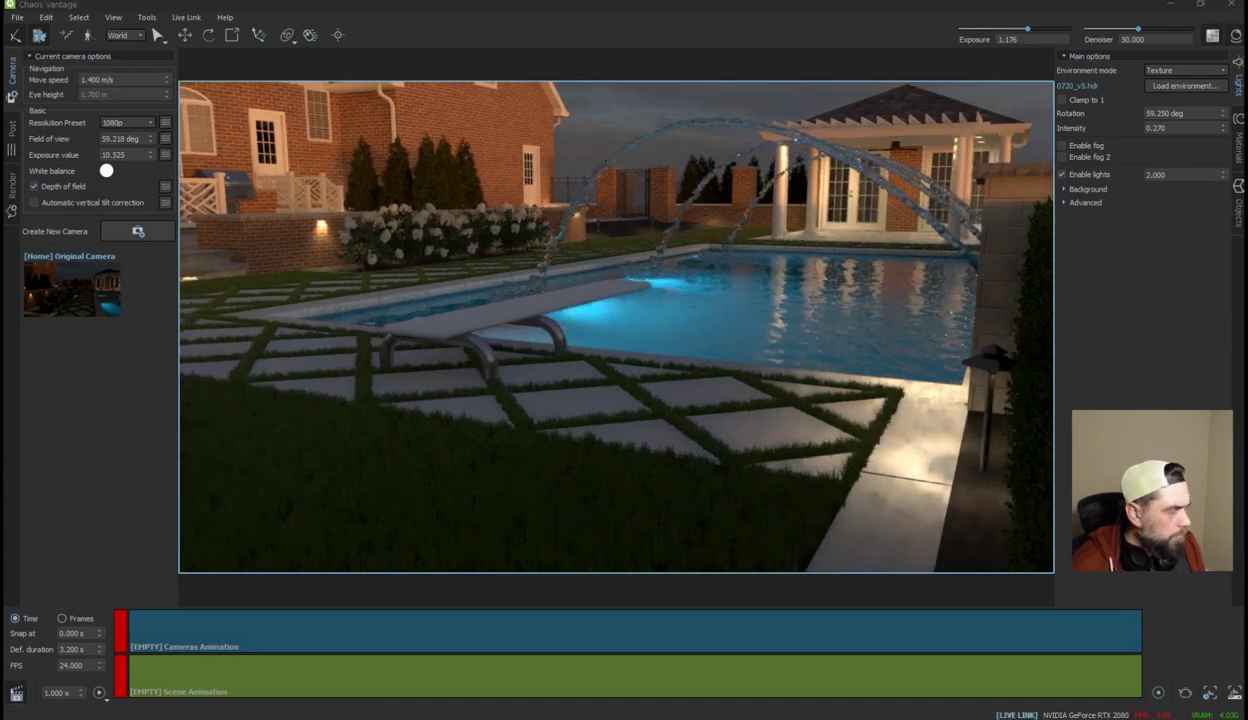
Step: Examine the pool, water jets, pool house and lit garden paths at dusk from several viewpoints
mouse_move(807, 400)
mouse_down()
mouse_move(790, 379)
mouse_move(754, 372)
mouse_up()
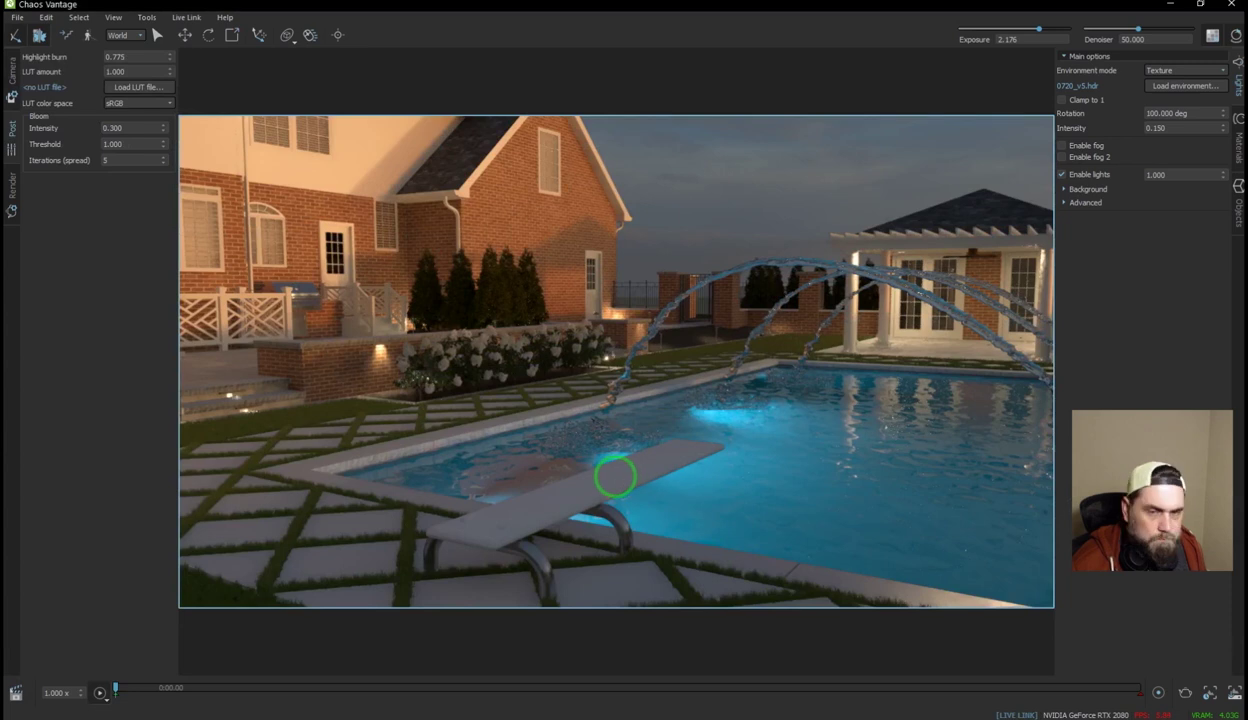
key(w)
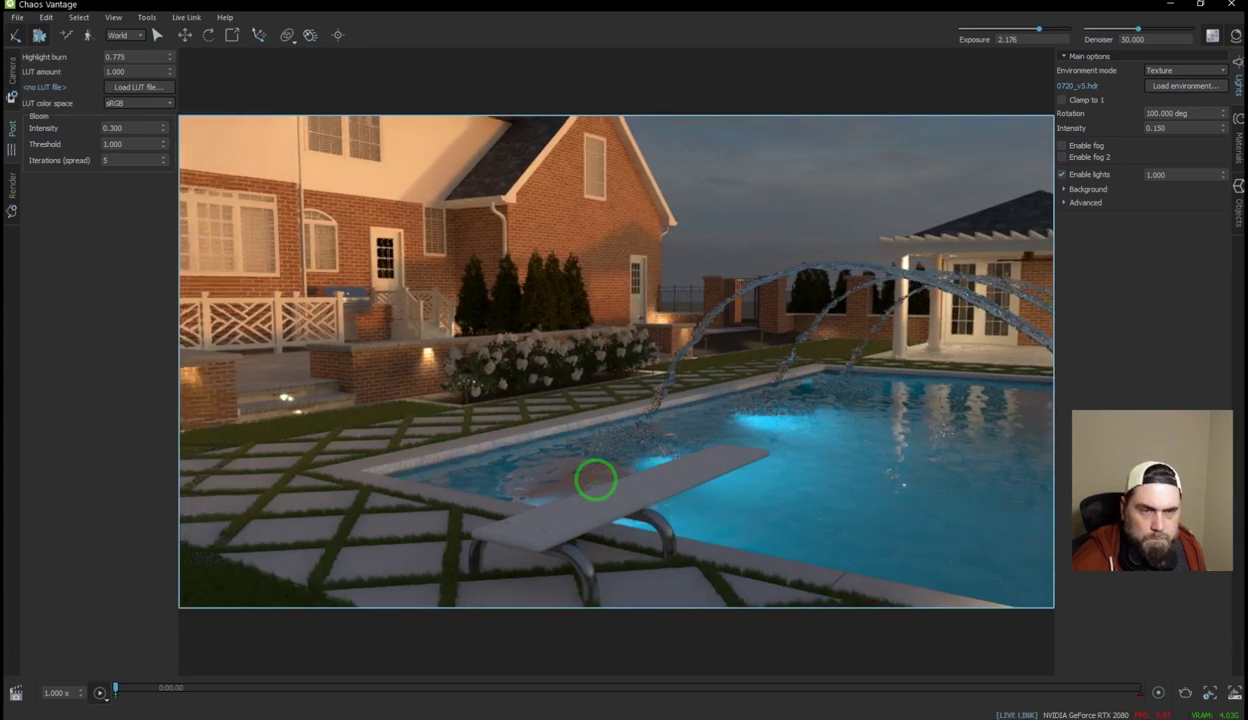
drag(617, 476, 922, 590)
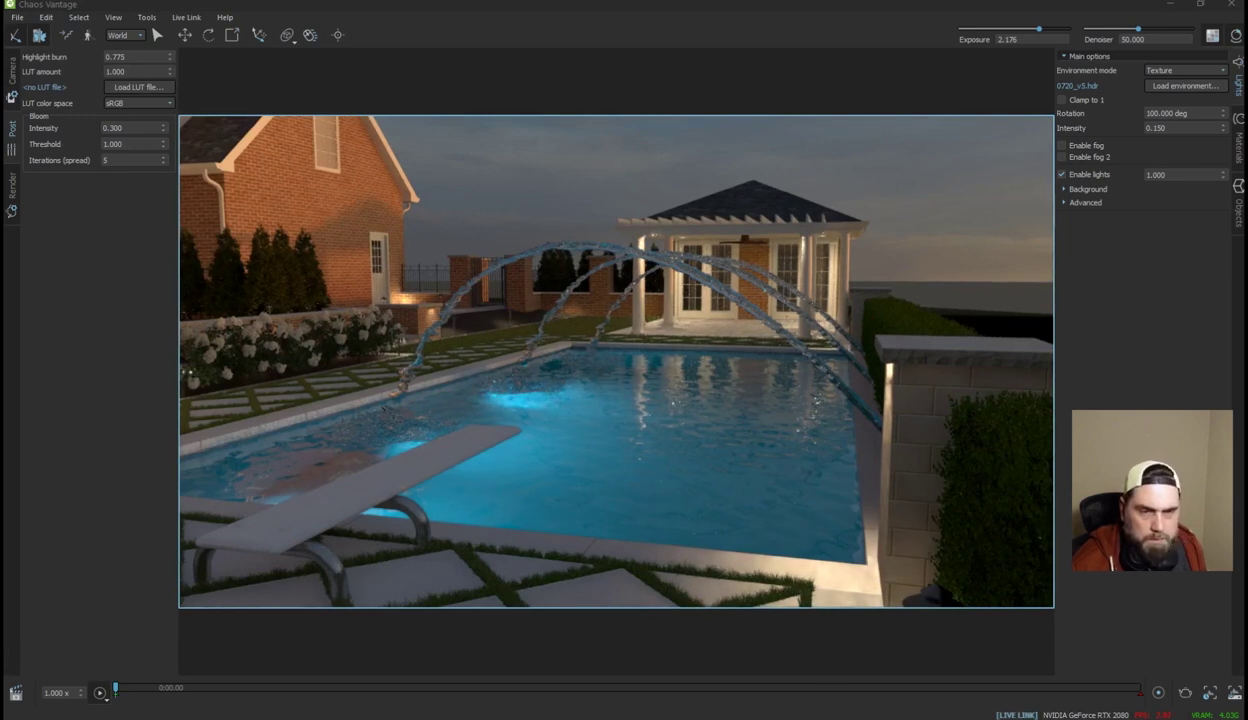
key(w)
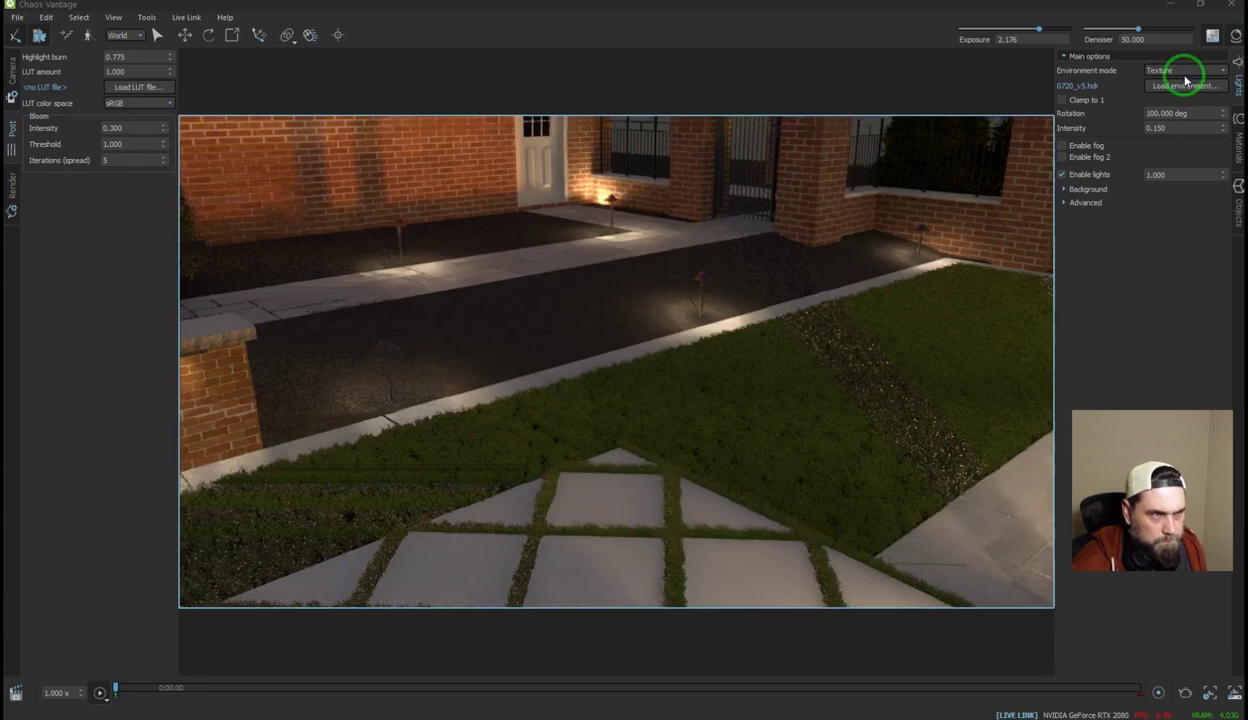
Step: Switch the environment mode to Physical sky and set its intensity to 12.18
click(1184, 72)
click(1168, 103)
drag(1223, 96, 1012, 174)
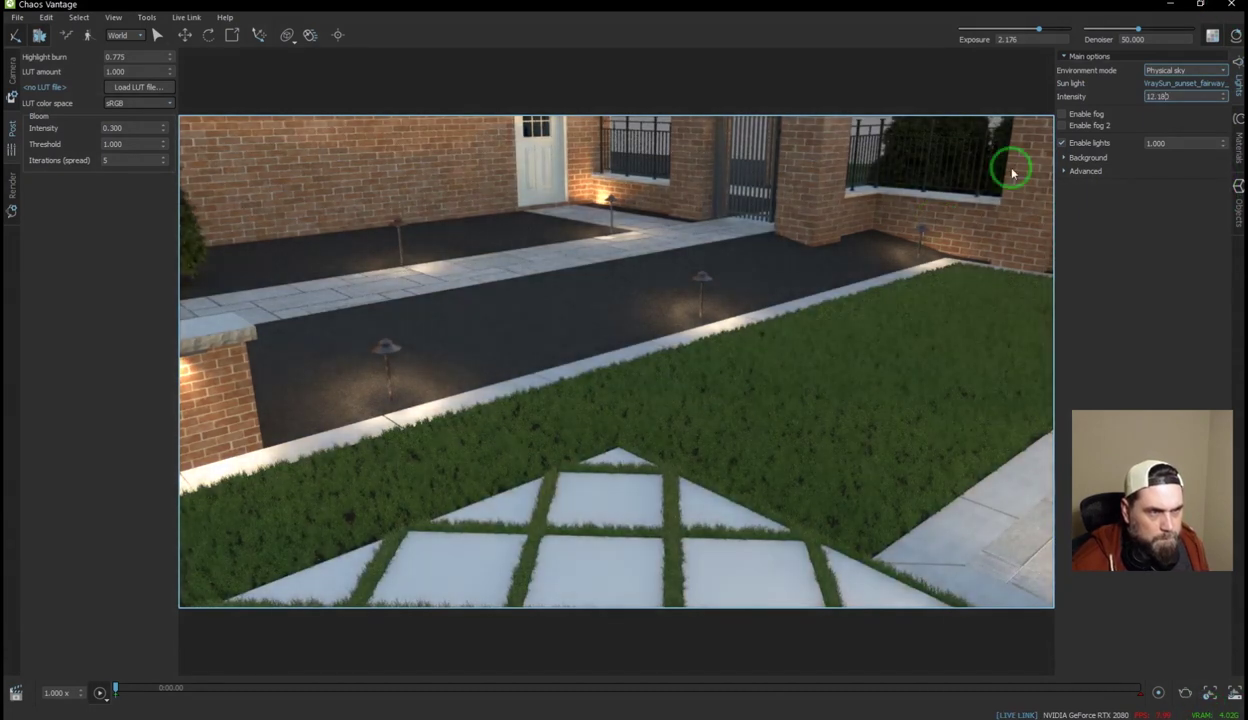
Step: Disable the scene lights and raise the physical sky intensity to 23.34
click(1063, 144)
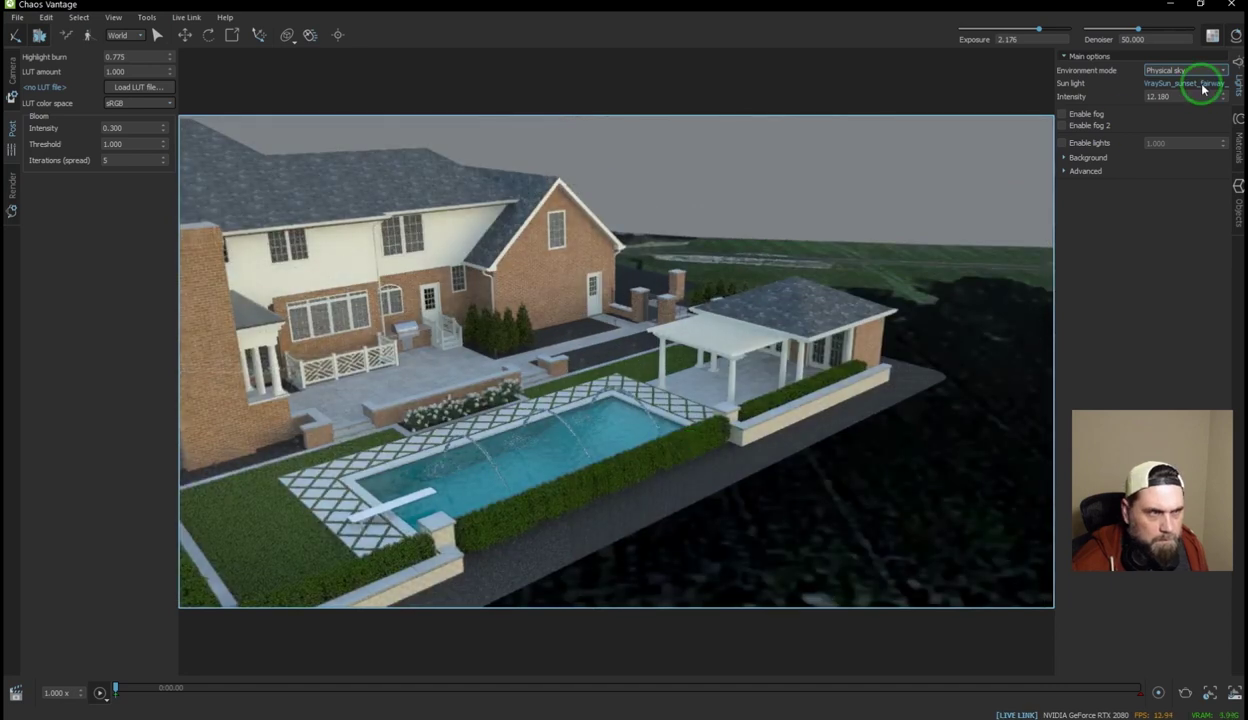
drag(1222, 97, 1228, 4)
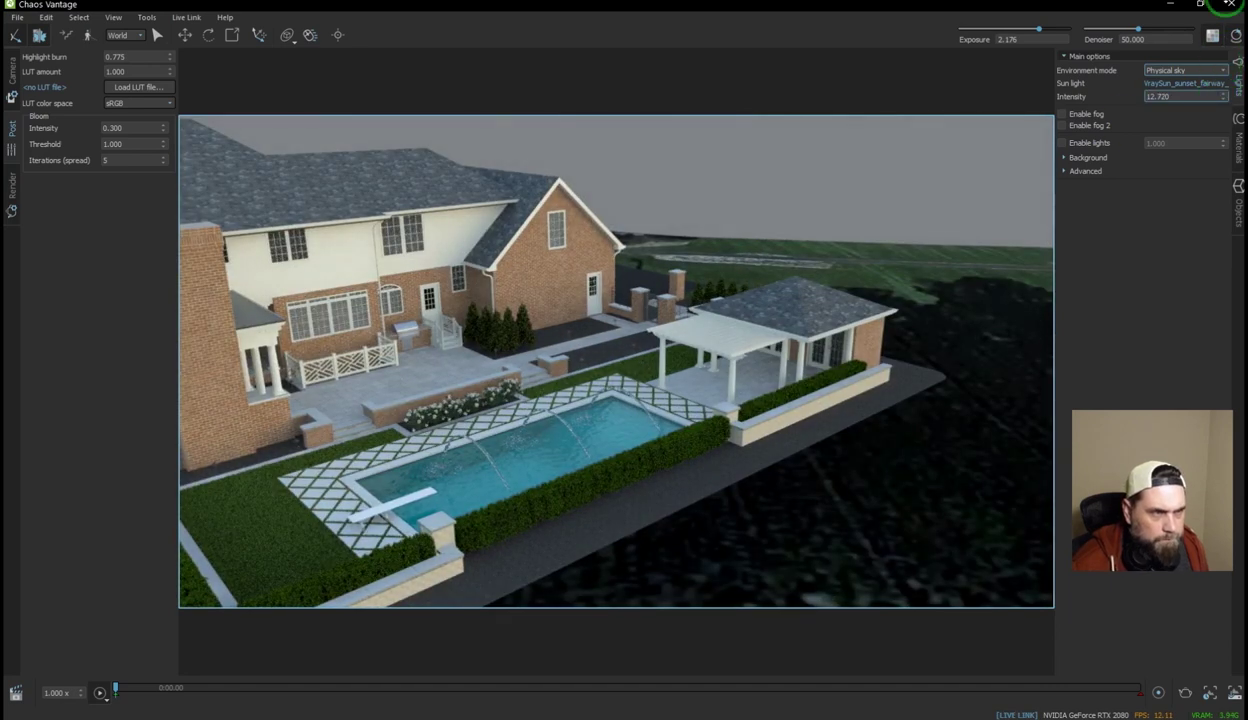
drag(1188, 302, 107, 713)
Step: Examine the patio walls, white hydrangeas and grass-jointed paving up close under the physical sky
drag(292, 390, 886, 421)
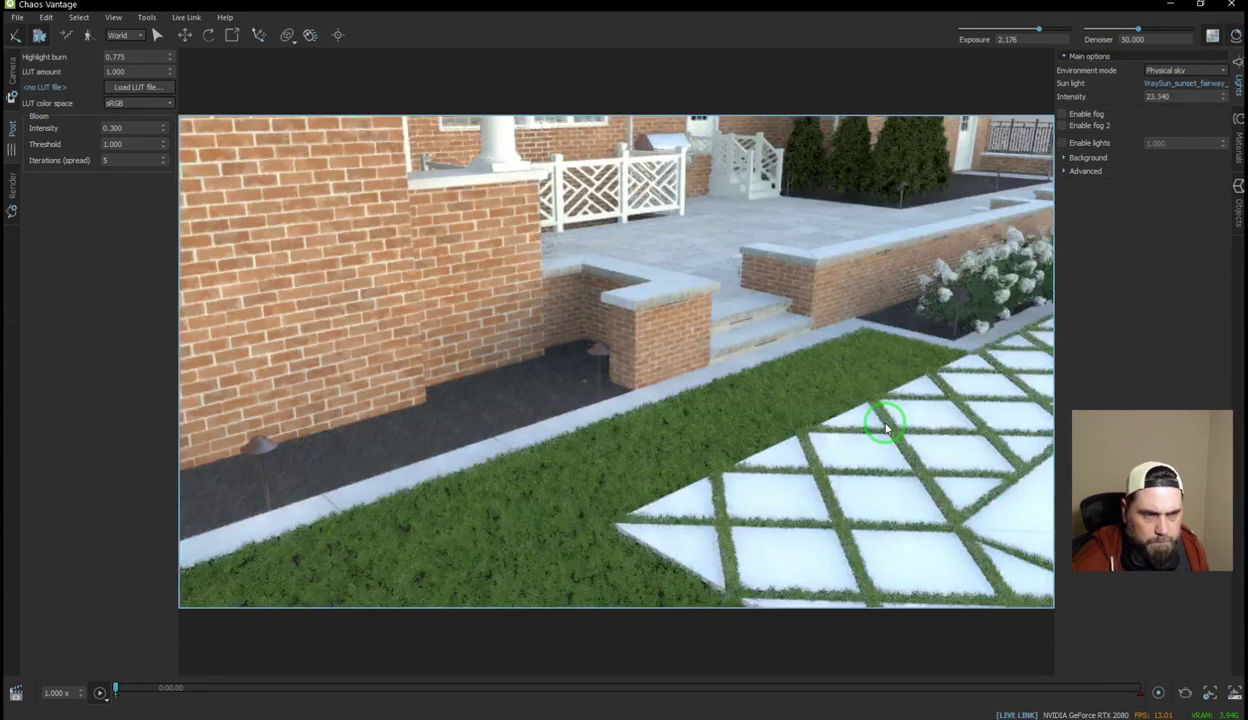
drag(886, 421, 757, 470)
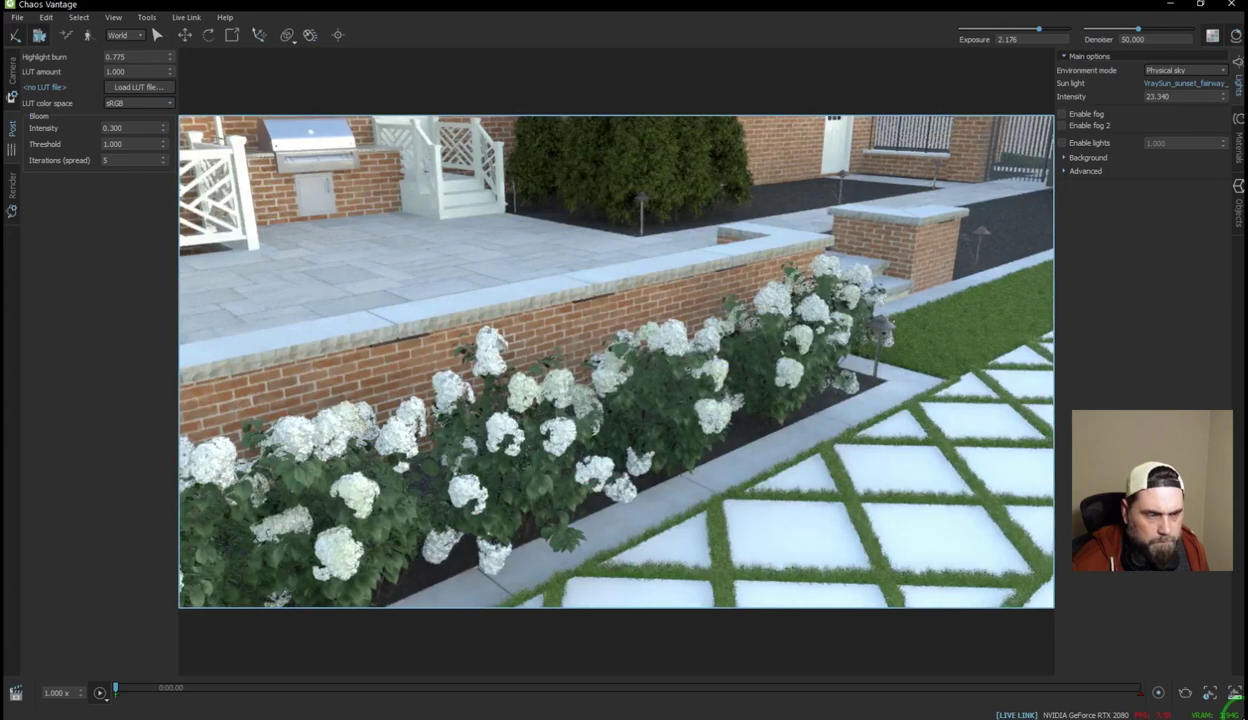
scroll(785, 440, down, 3)
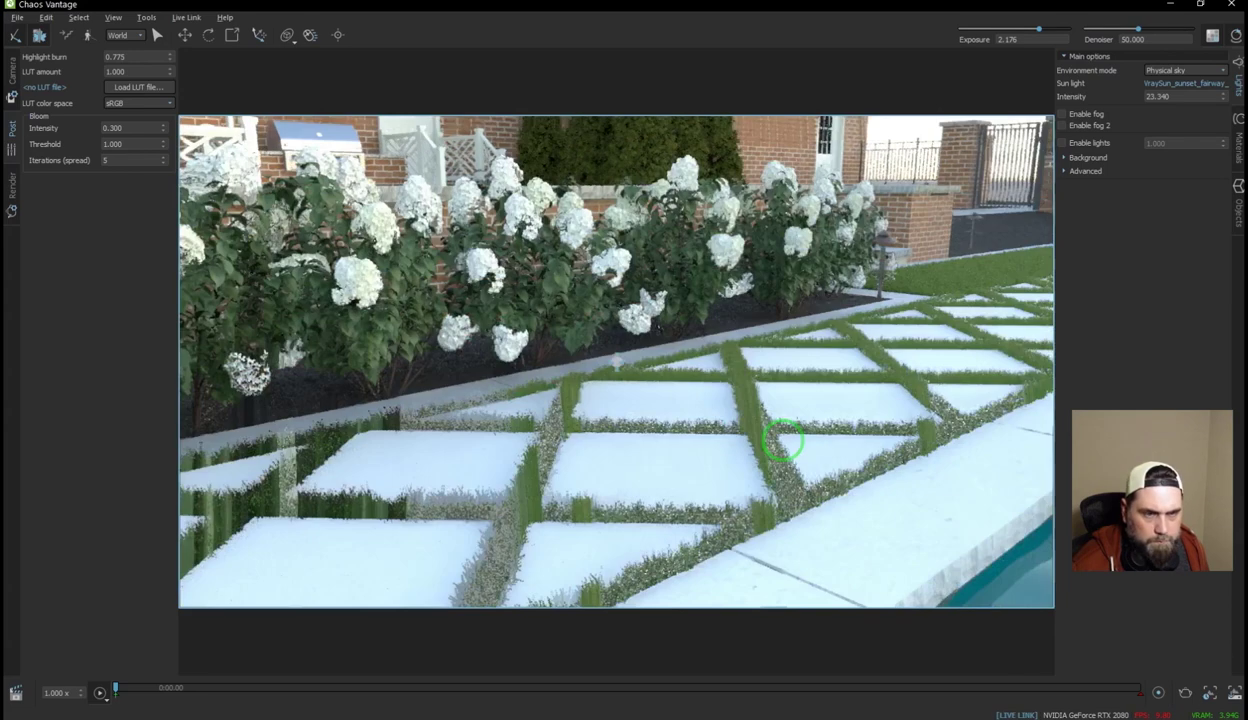
Step: Frame an overview of the house and pool, and lower the exposure to 0.824
middle_drag(783, 440, 760, 580)
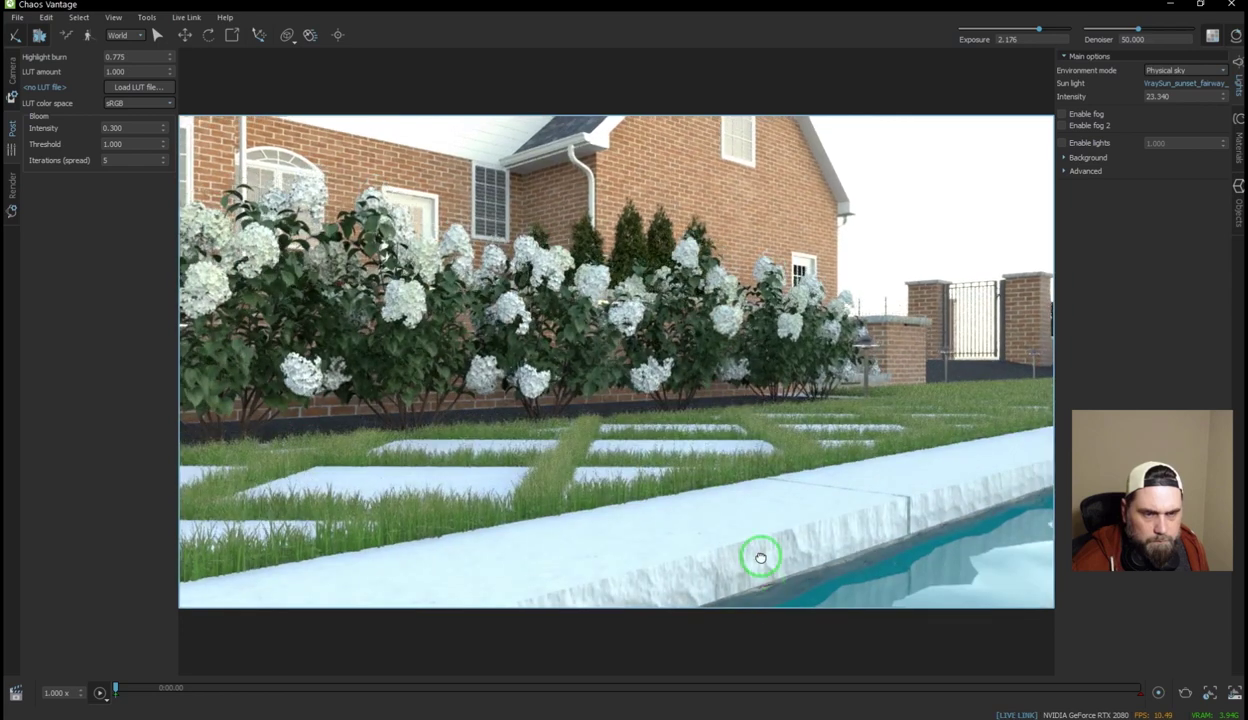
scroll(723, 446, down, 2)
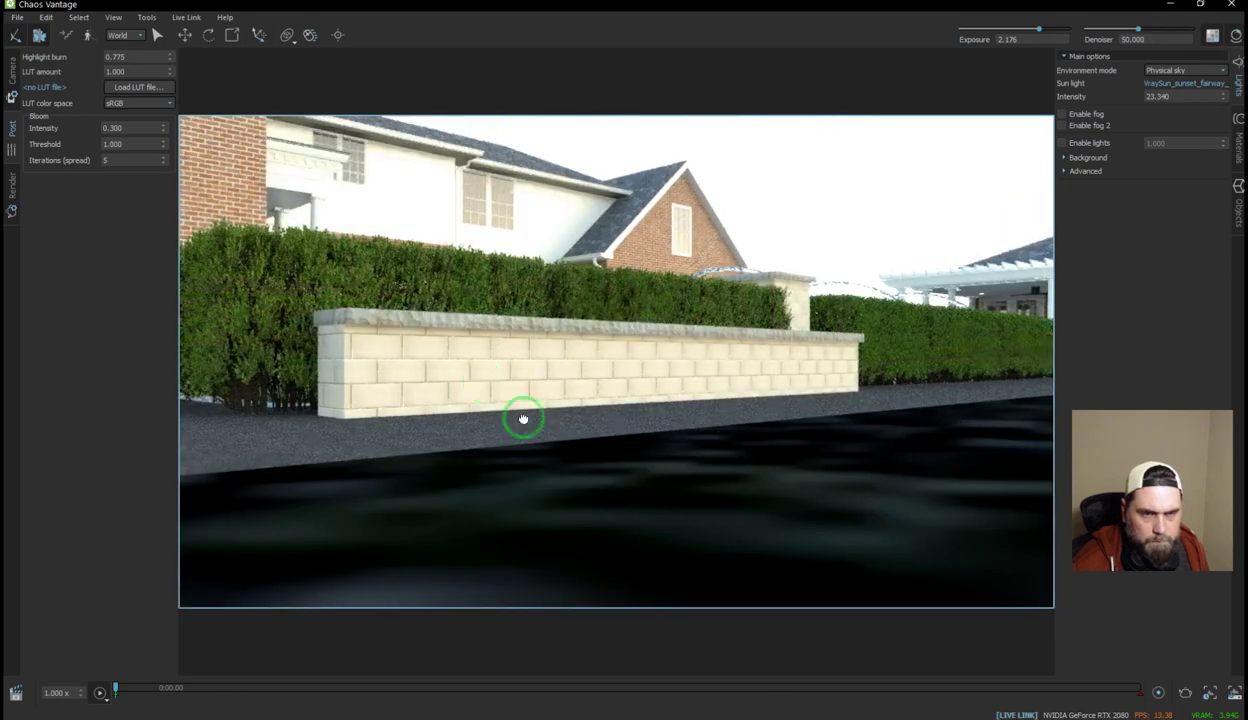
scroll(524, 418, up, 2)
right_drag(730, 557, 738, 610)
middle_drag(738, 600, 610, 448)
drag(1031, 31, 1025, 31)
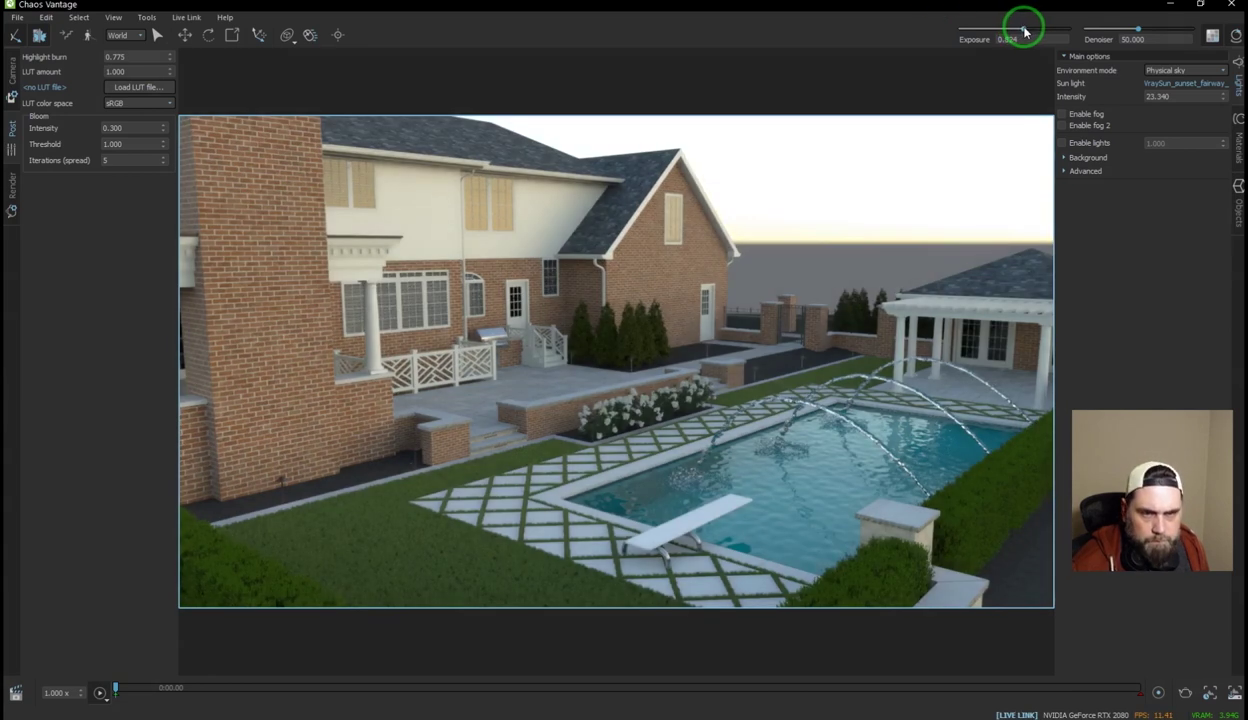
Step: Enable the scene lights and examine the patio walls, steps and pool with them on
middle_drag(759, 513, 793, 425)
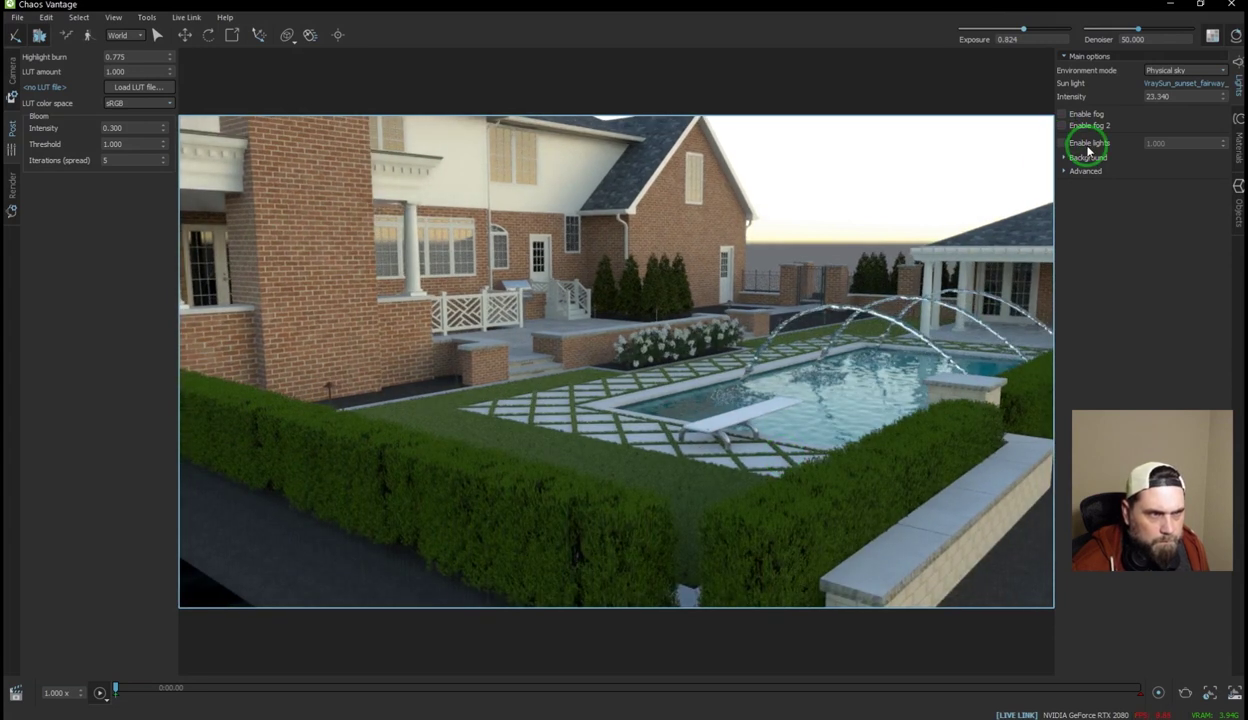
click(1062, 142)
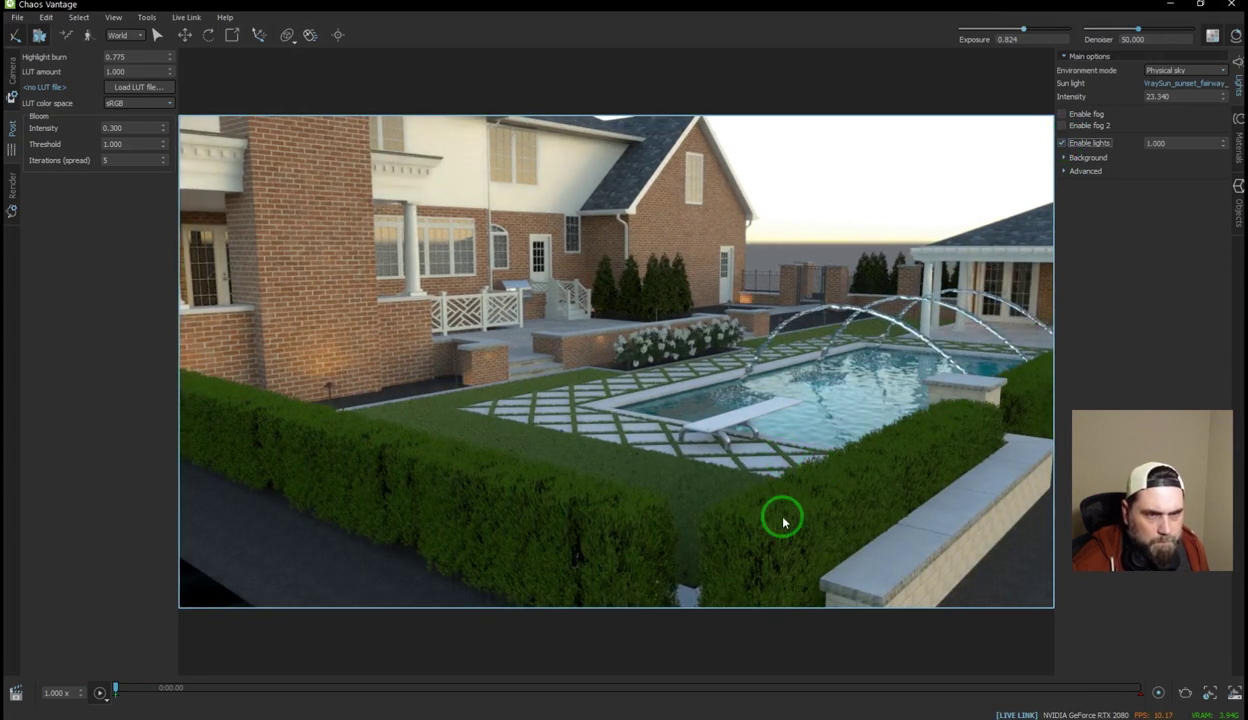
scroll(783, 522, up, 2)
scroll(782, 522, down, 5)
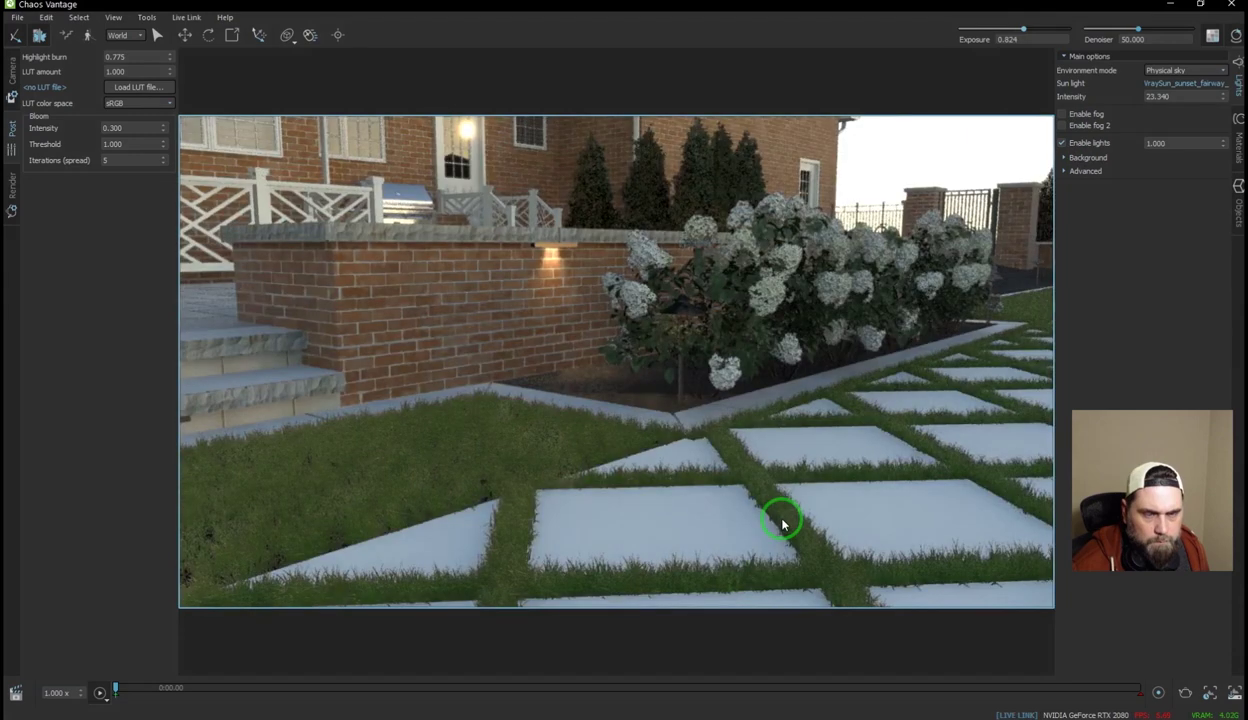
scroll(782, 522, down, 5)
scroll(781, 522, down, 5)
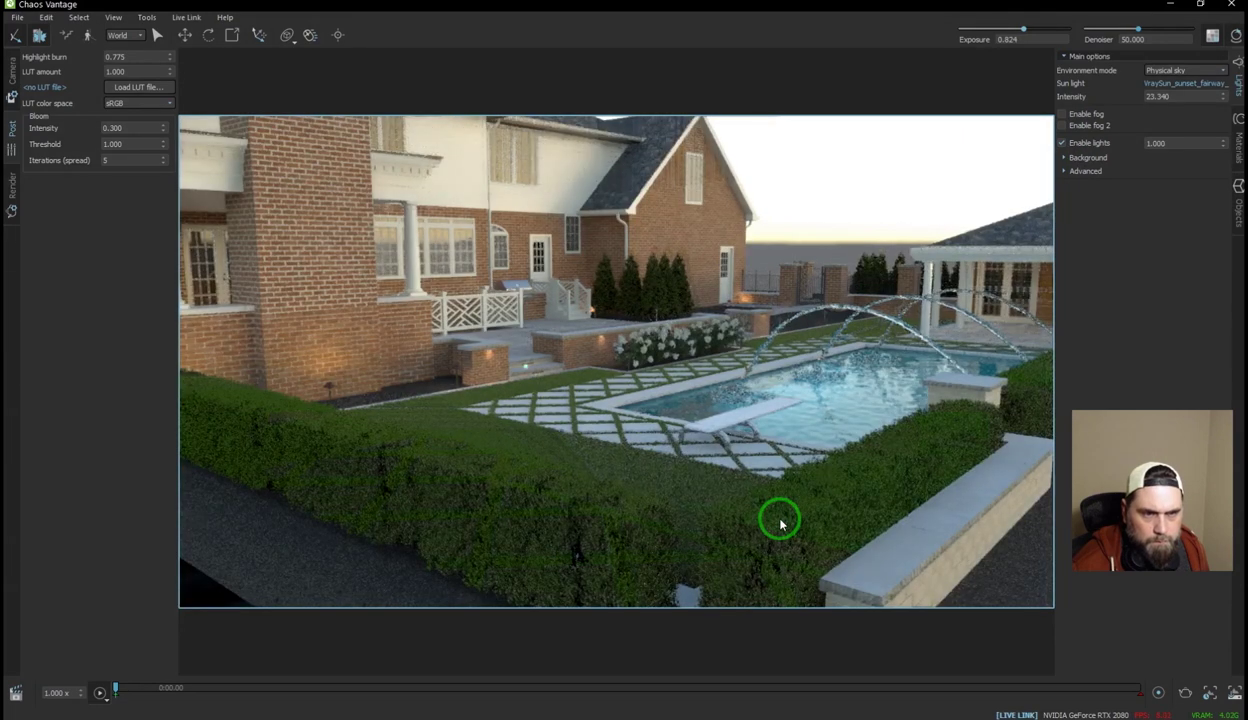
scroll(781, 522, up, 5)
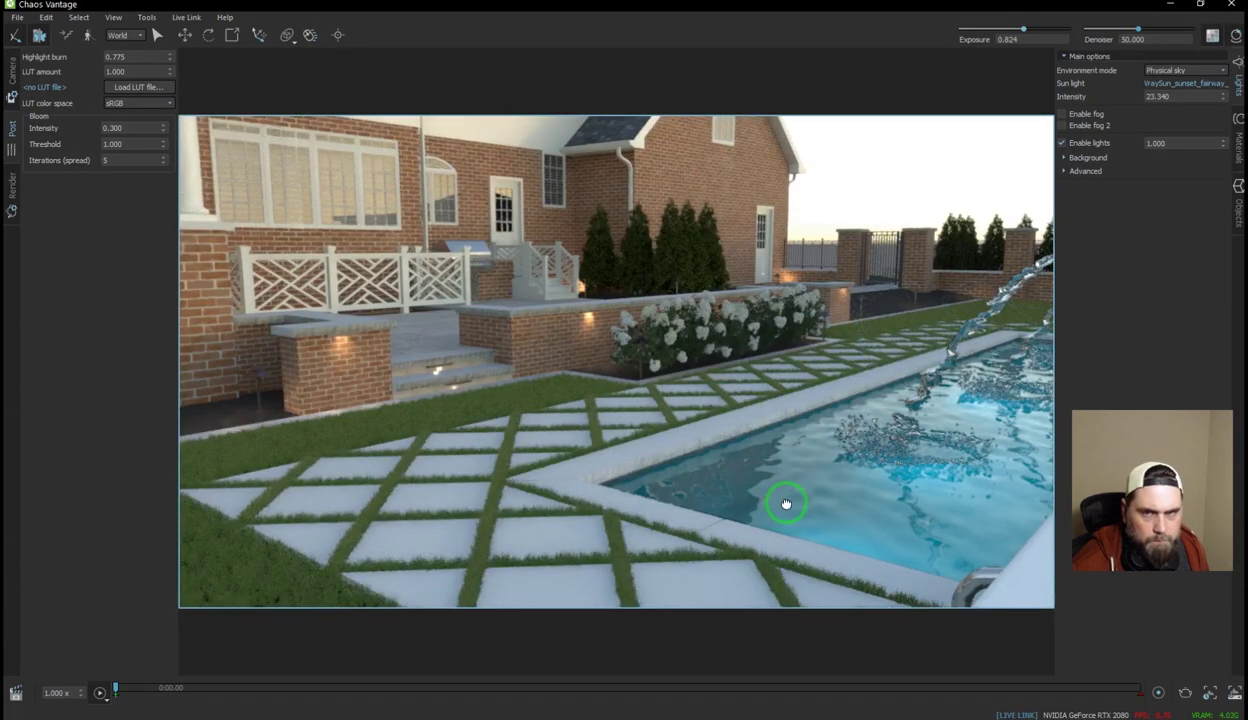
scroll(786, 503, up, 5)
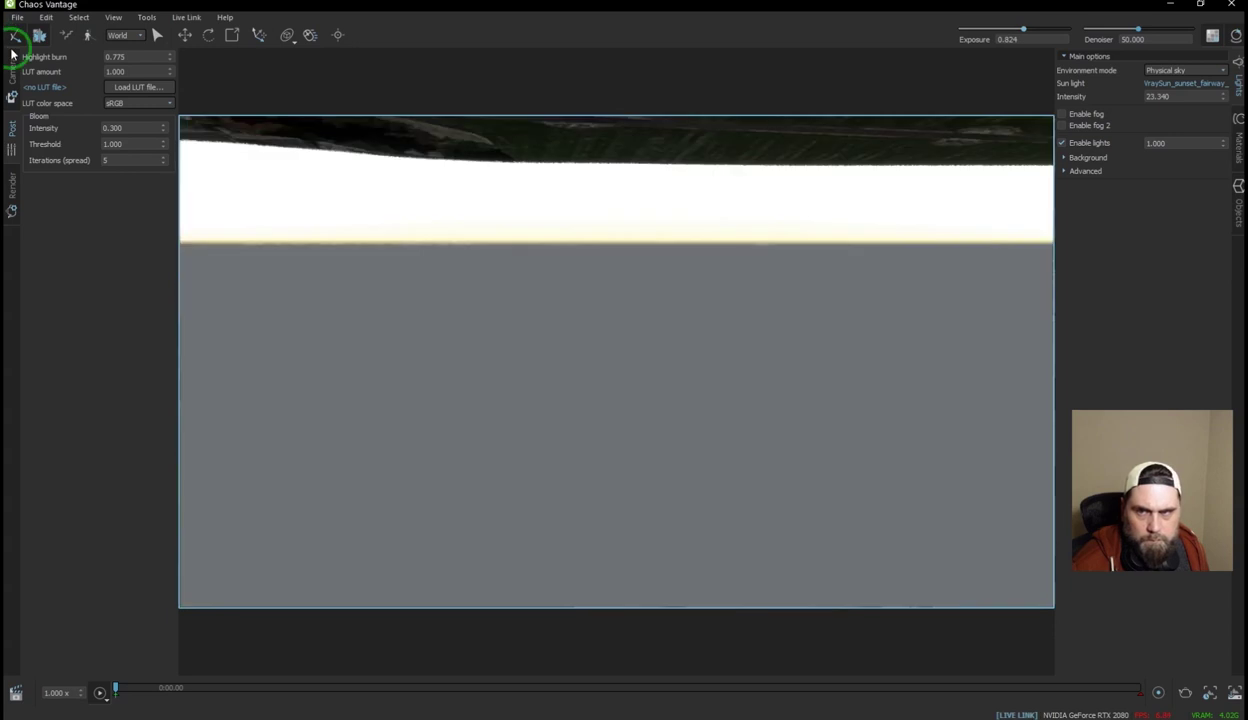
Step: Show the current camera options and examine the patio paving, white railings, arborvitae and brick chimney up close
click(12, 70)
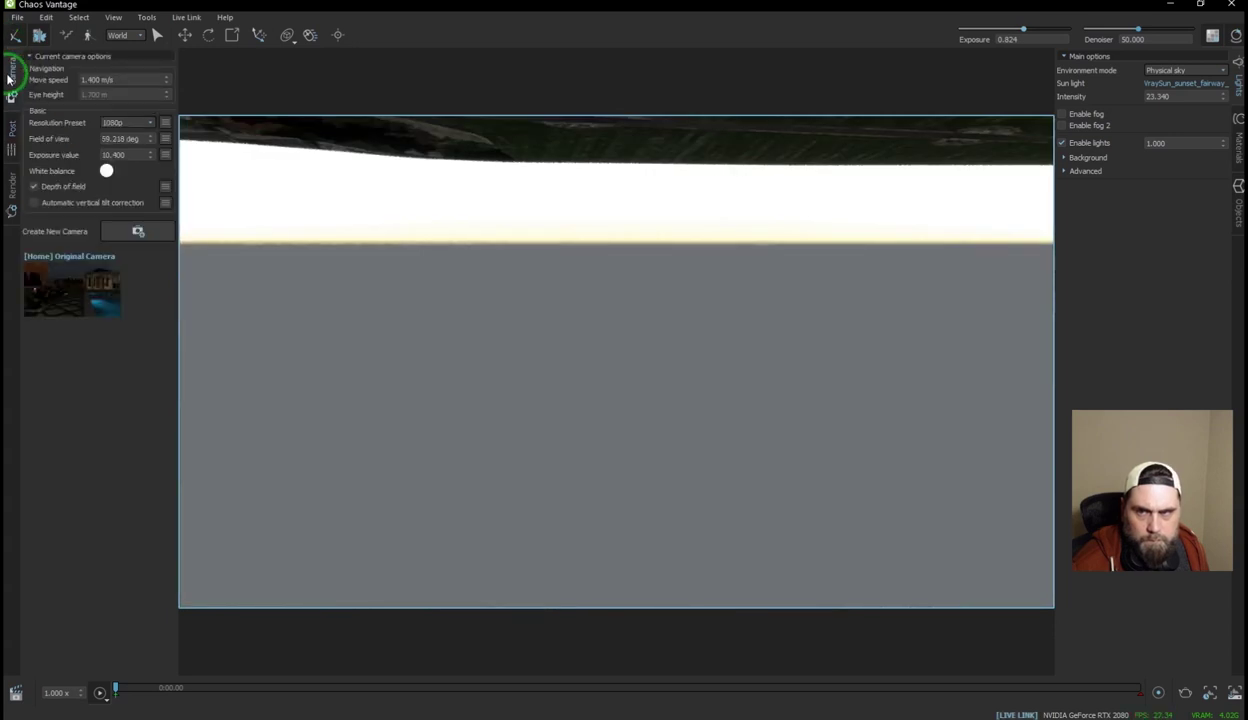
drag(663, 327, 1120, 440)
middle_drag(330, 490, 602, 468)
drag(740, 494, 770, 540)
key(a)
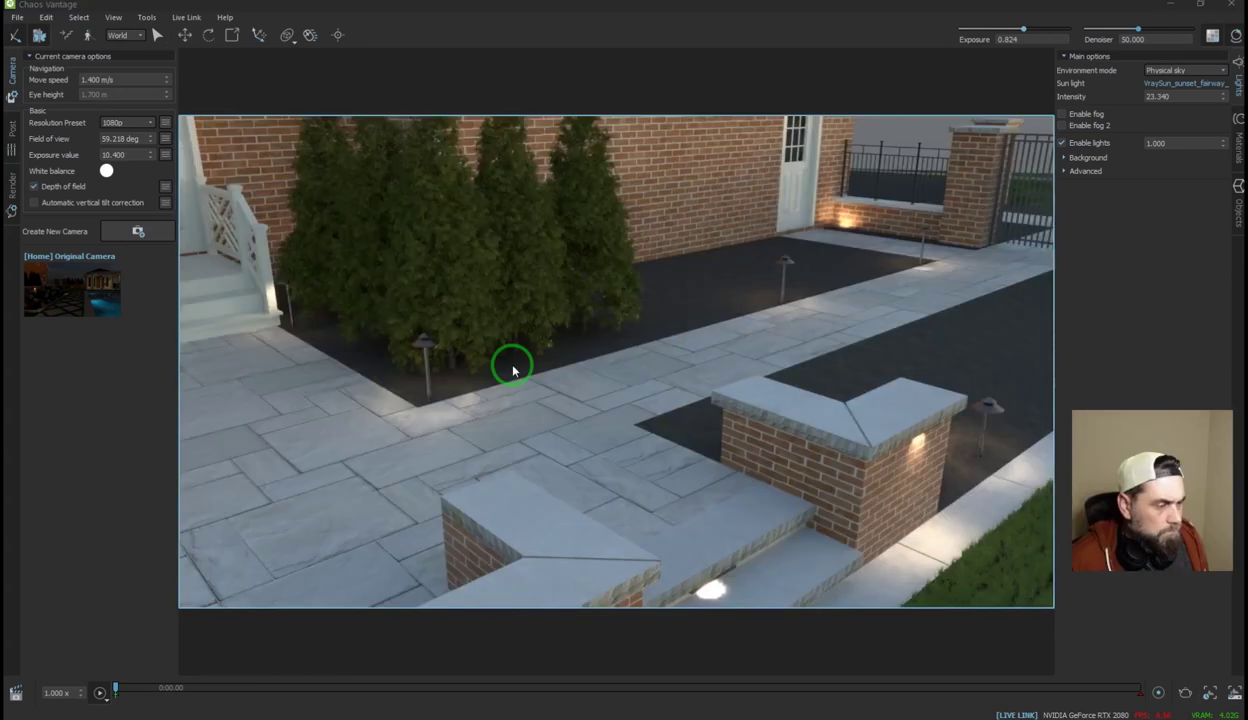
drag(512, 370, 975, 293)
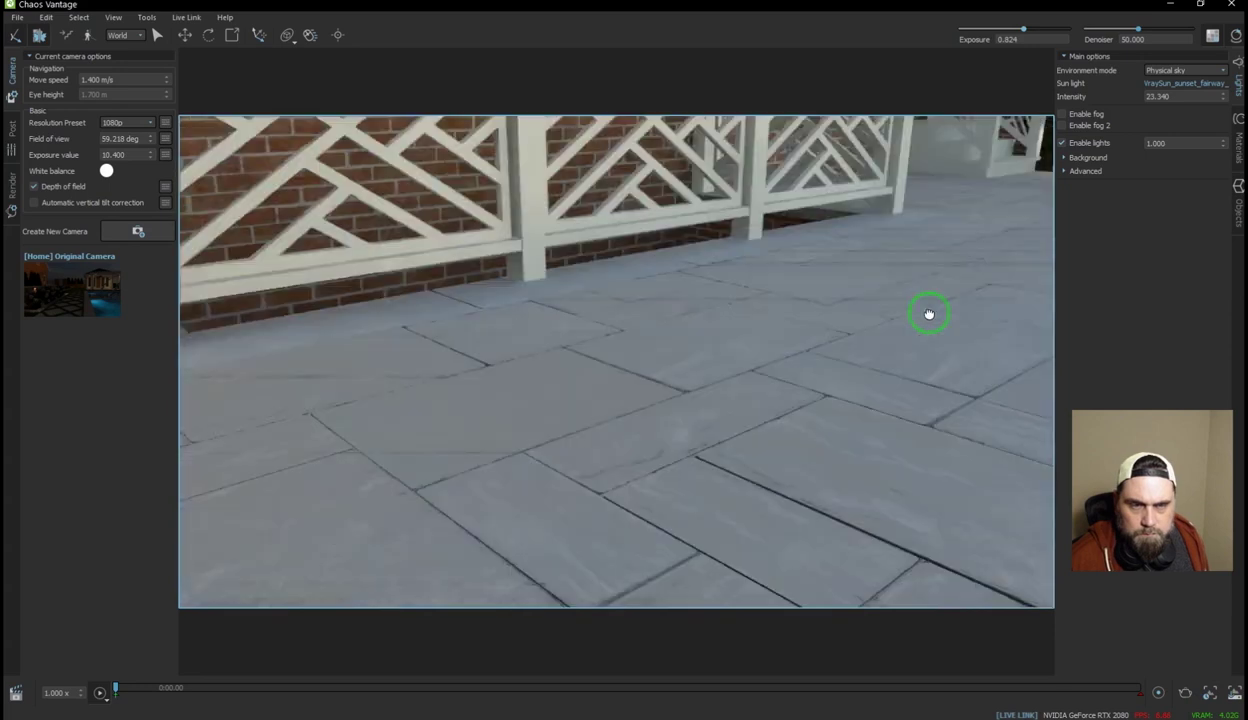
drag(928, 312, 638, 357)
scroll(637, 357, down, 3)
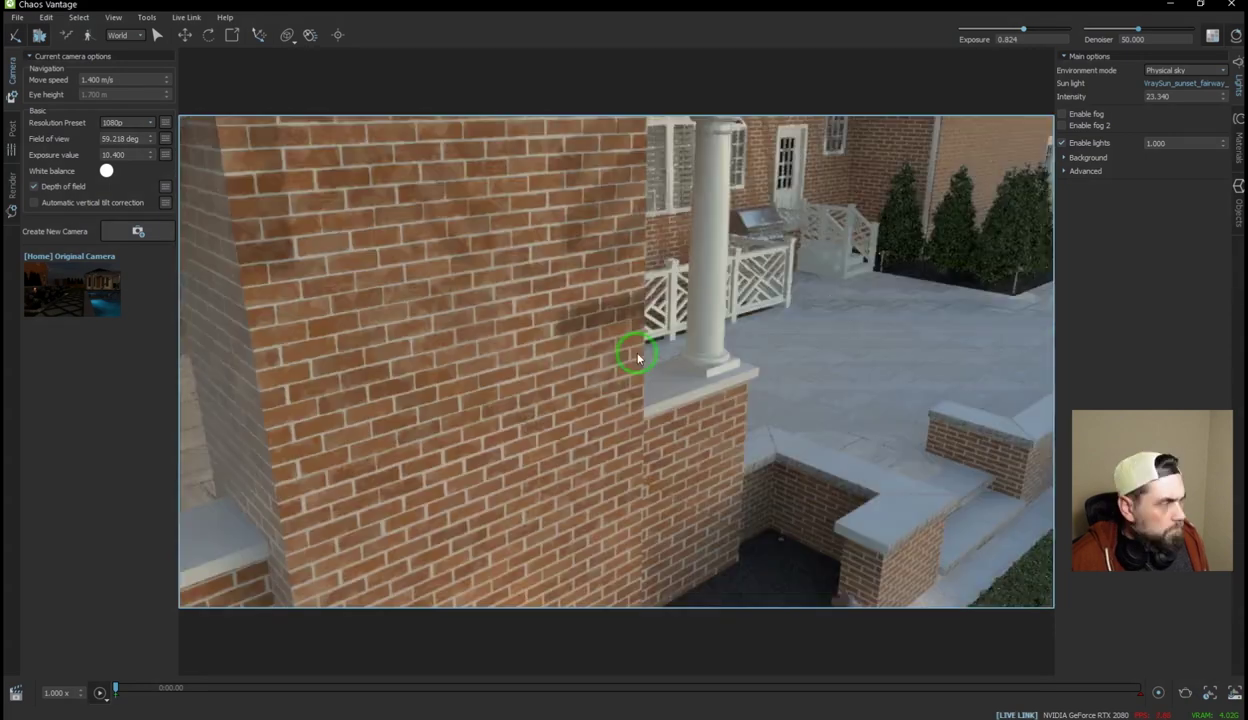
middle_drag(811, 450, 660, 395)
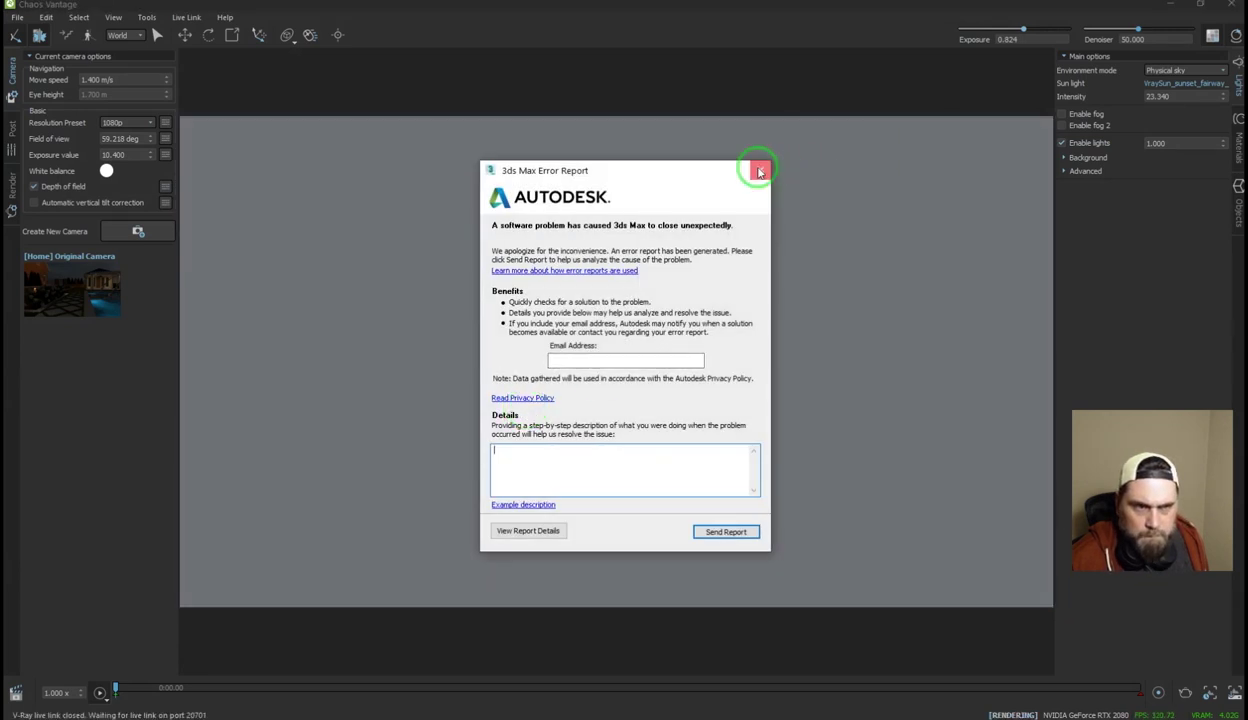
Step: Dismiss the 3ds Max error report without sending it and return the view to the Original Camera
click(759, 172)
click(716, 389)
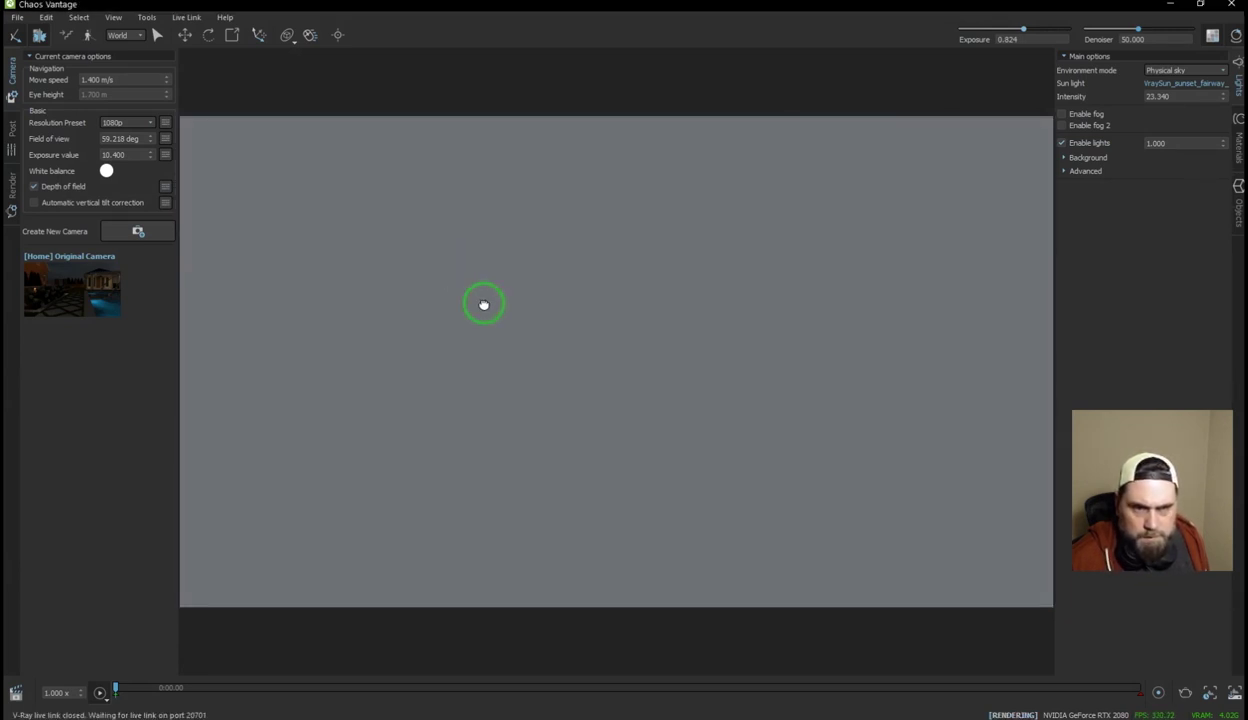
double_click(97, 286)
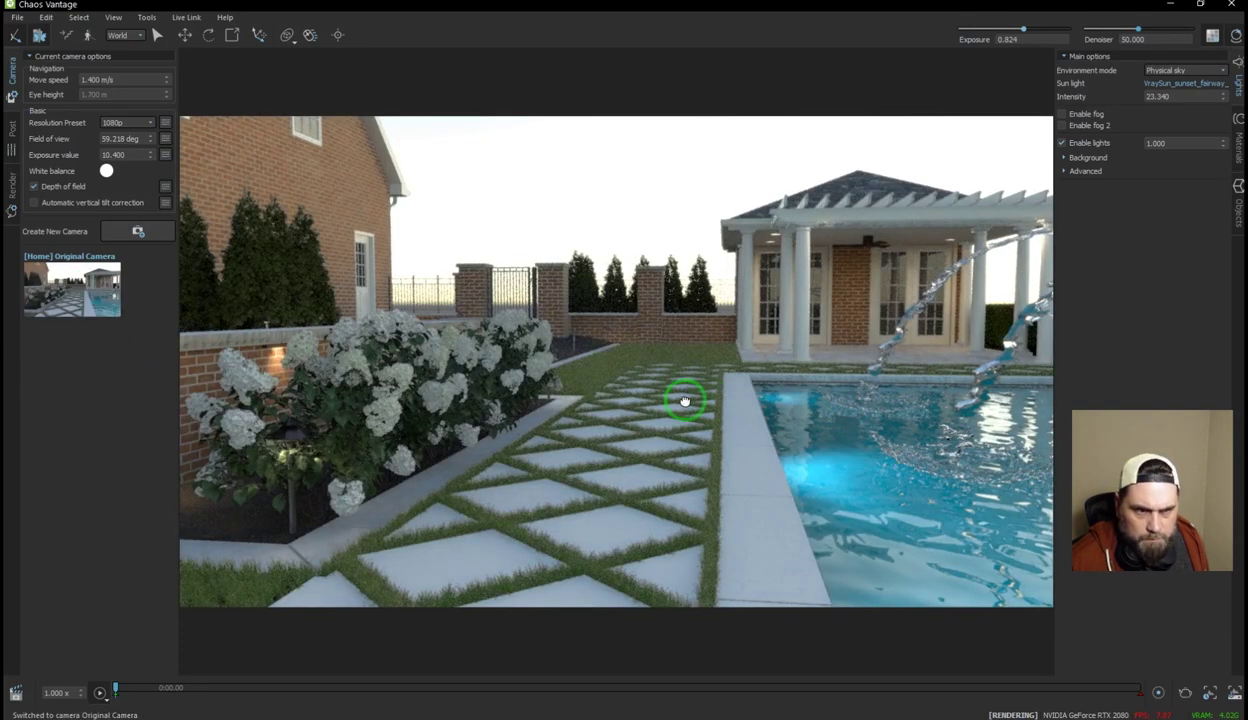
Step: Pull back to an overview of the house and pool, and set the camera to navigate around the selection
drag(684, 401, 712, 452)
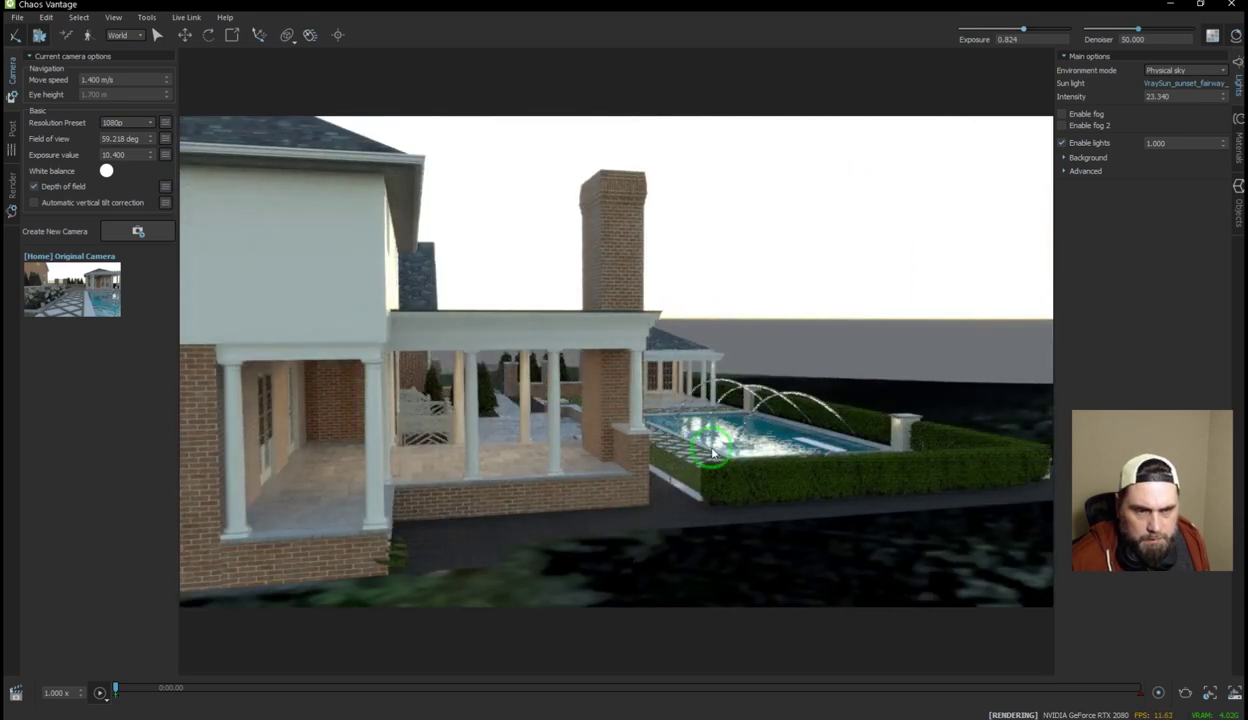
scroll(714, 454, up, 5)
scroll(718, 458, down, 5)
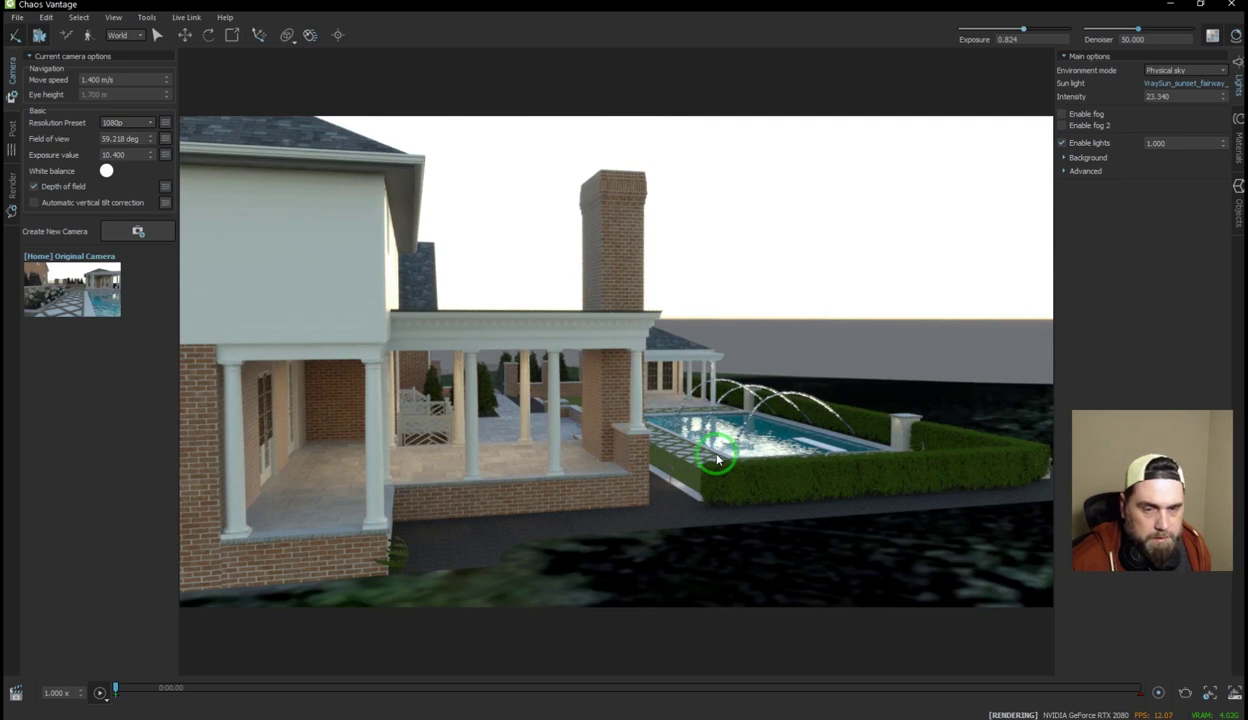
right_drag(643, 456, 642, 454)
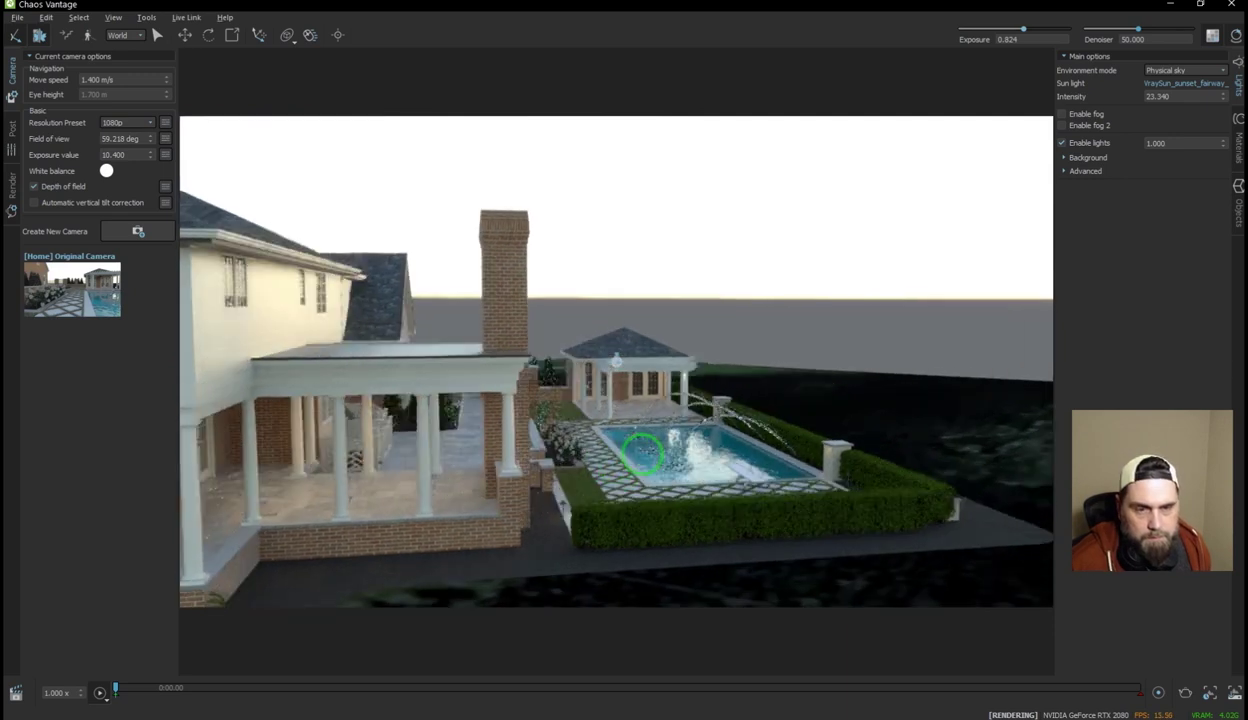
click(286, 38)
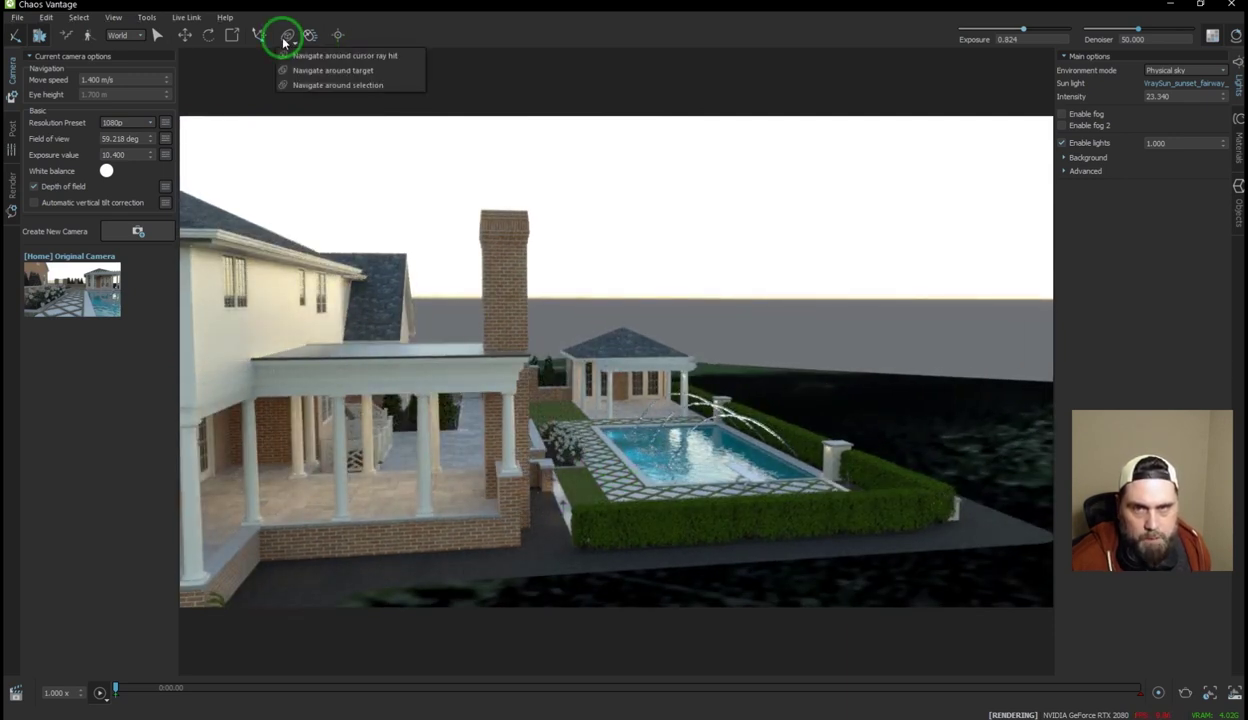
click(304, 86)
drag(652, 474, 950, 361)
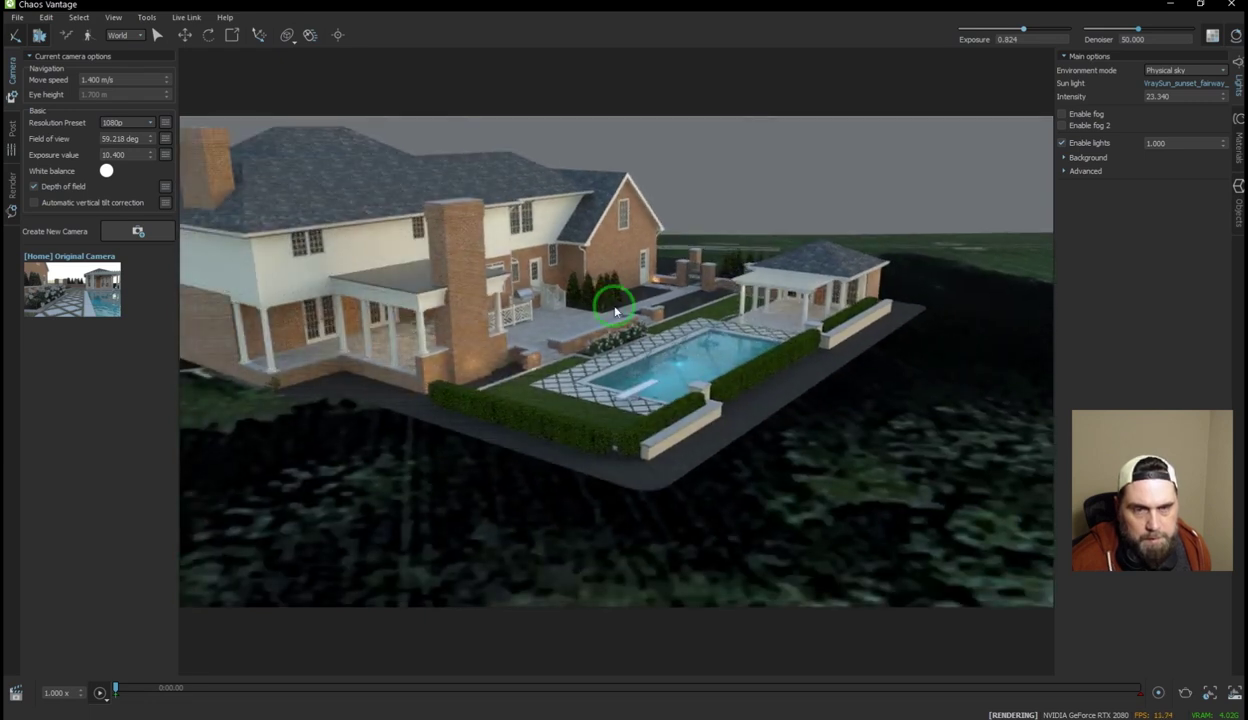
Step: Examine the lit patio wall, hydrangea bed, steps, diving board and water jets around the pool from several viewpoints
scroll(534, 300, up, 5)
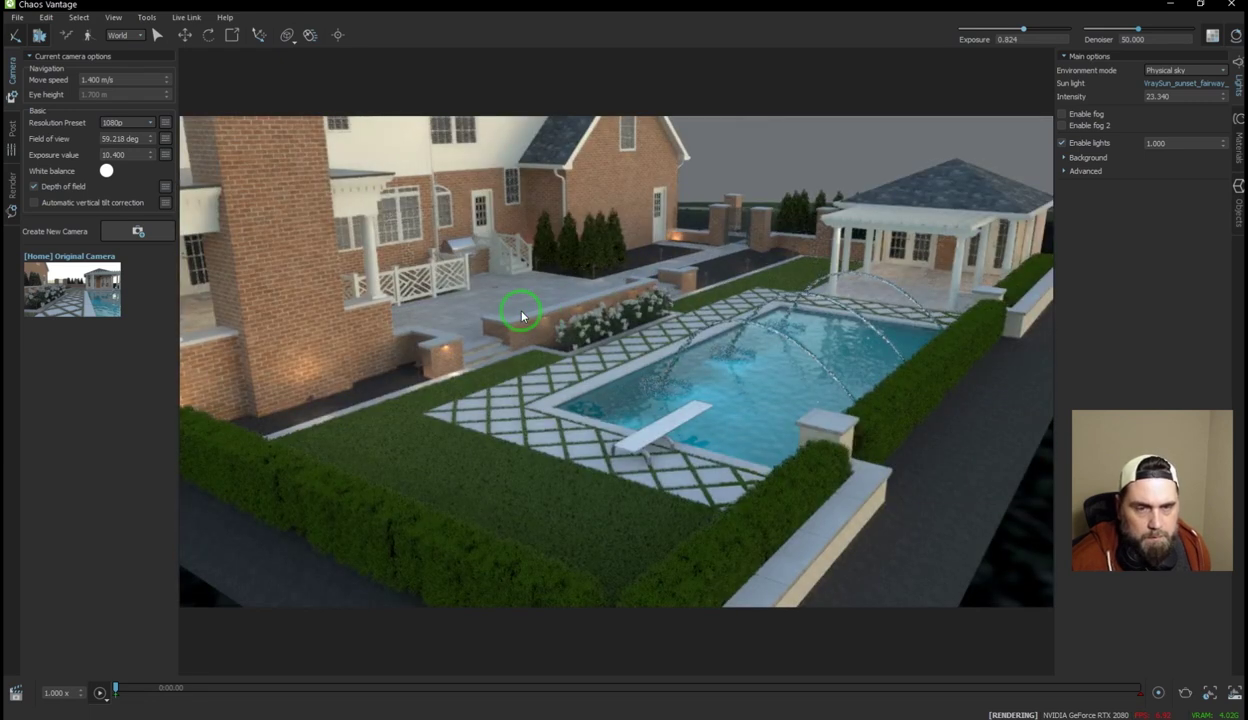
scroll(521, 316, up, 5)
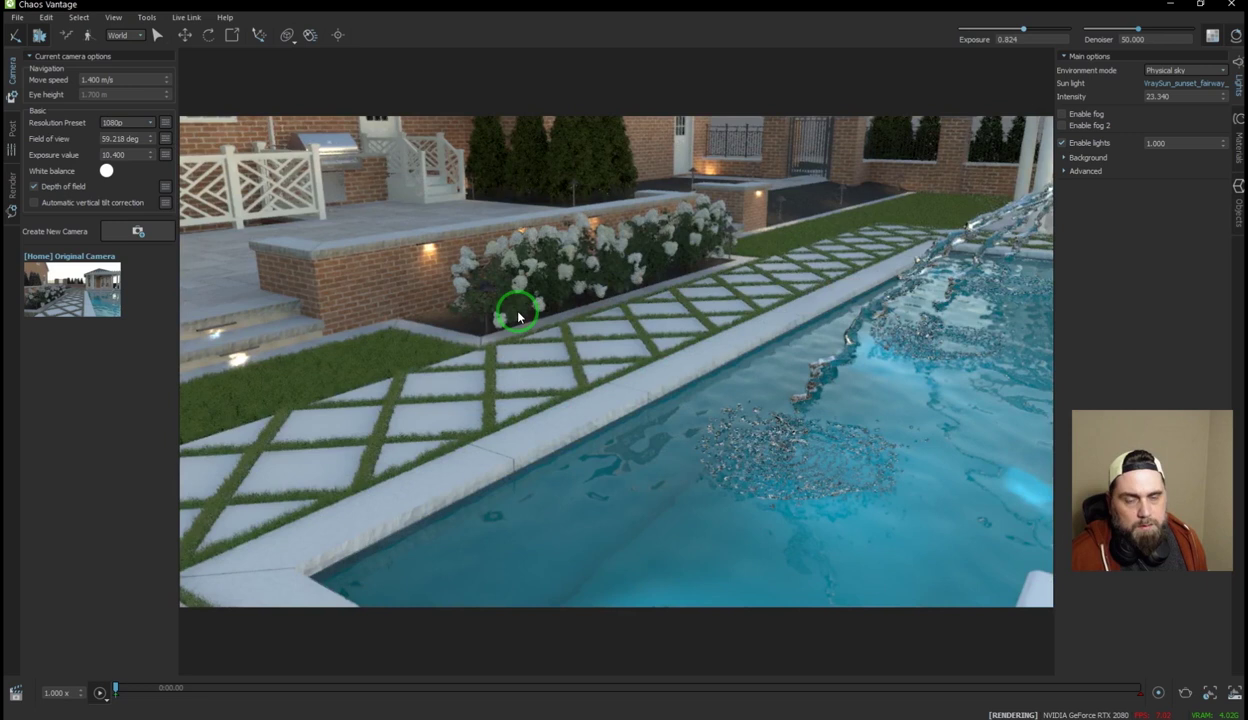
scroll(564, 385, down, 5)
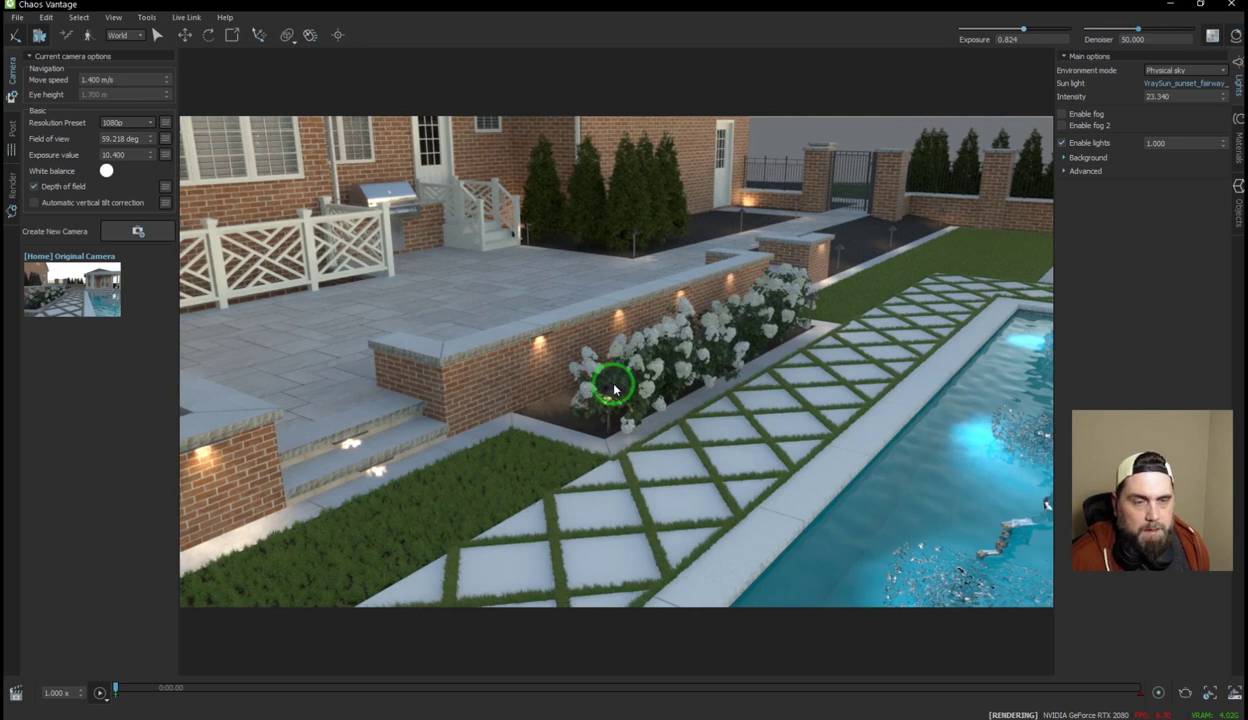
key(d)
mouse_move(478, 437)
mouse_down()
mouse_move(468, 437)
mouse_move(479, 437)
mouse_up()
key(a)
drag(657, 402, 686, 393)
middle_drag(656, 423, 643, 419)
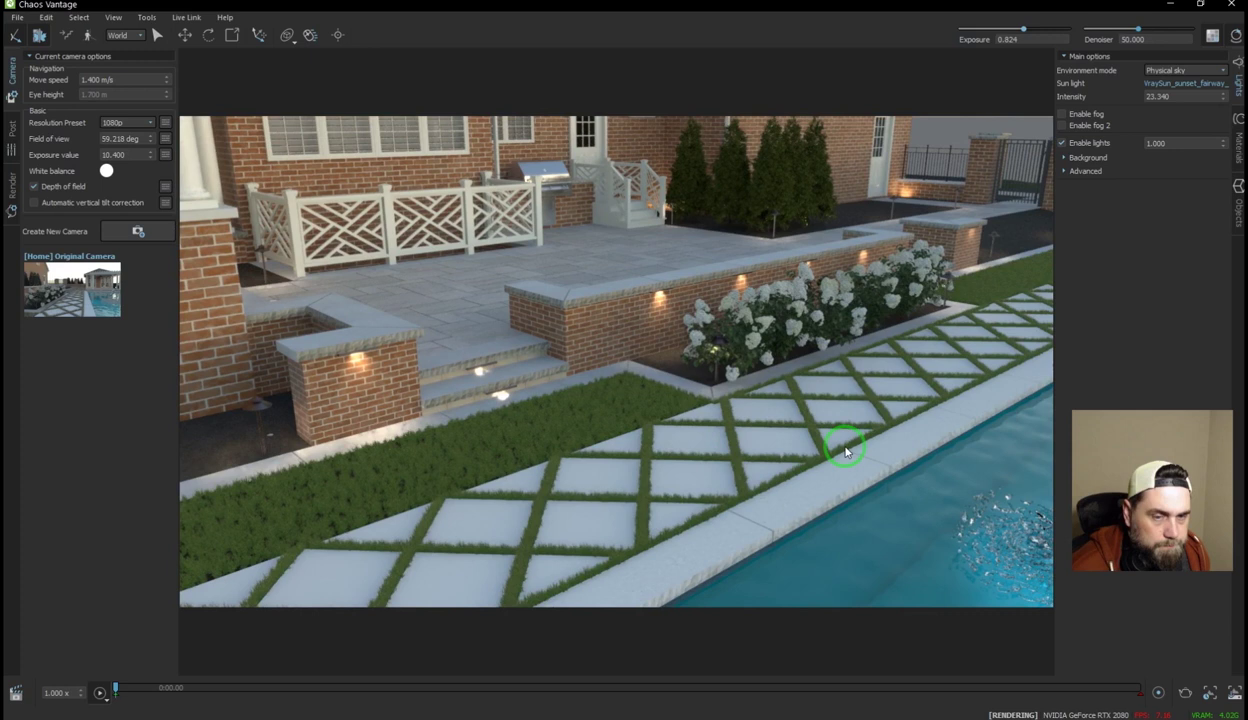
middle_drag(778, 463, 722, 506)
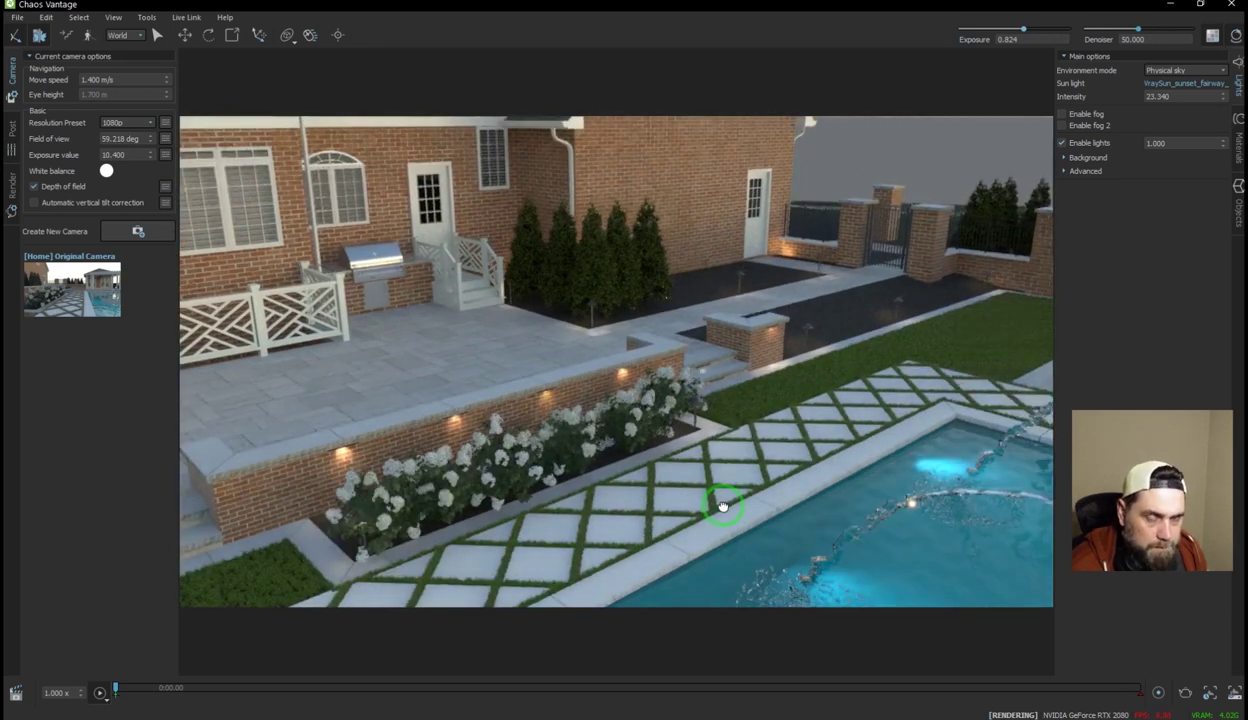
drag(722, 506, 661, 474)
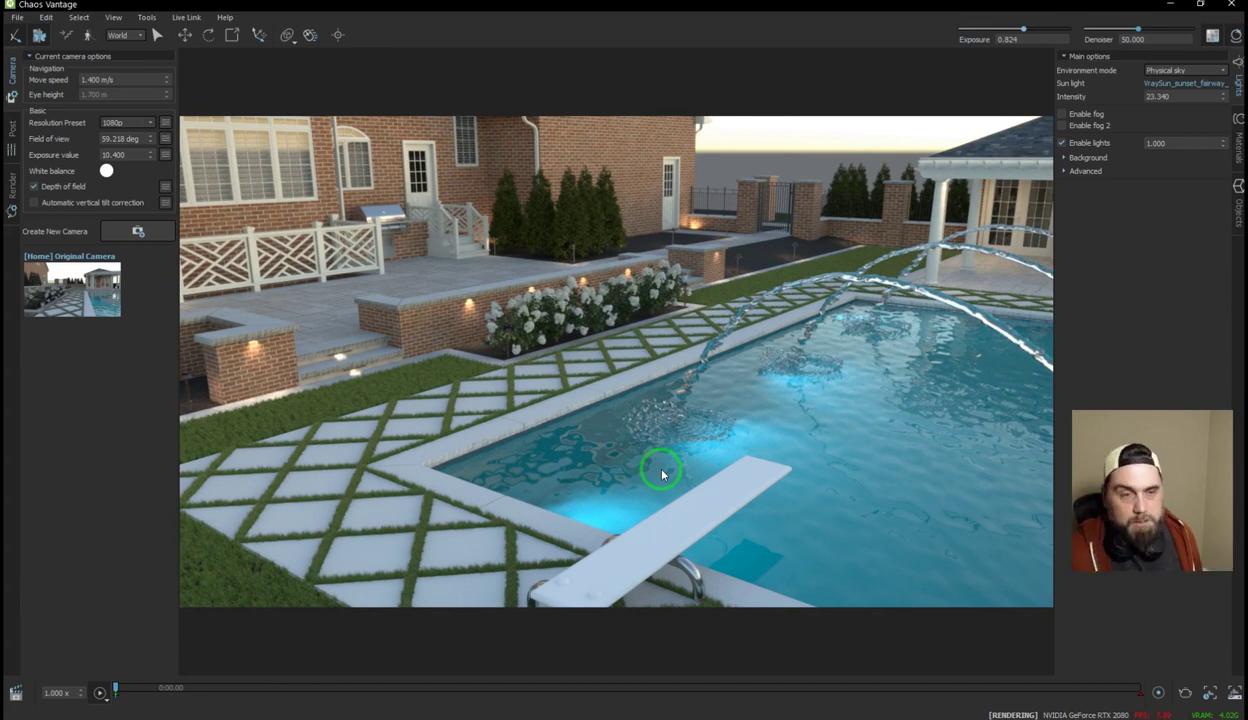
middle_drag(573, 461, 562, 445)
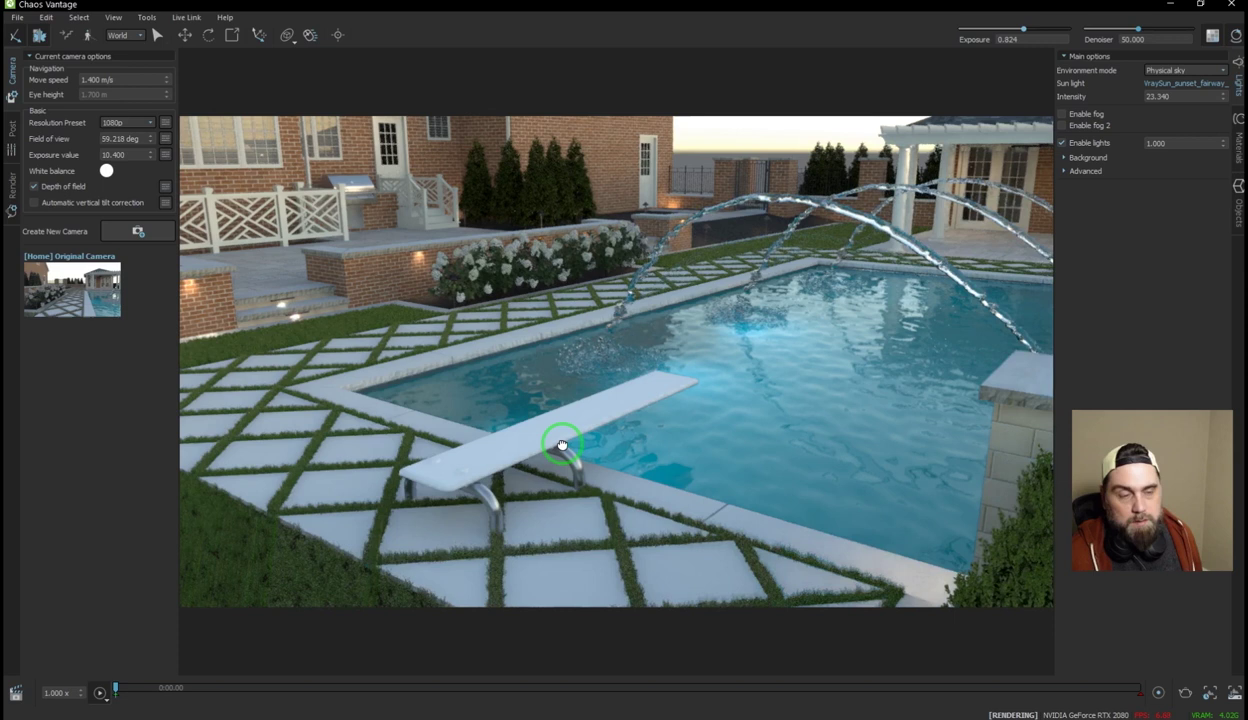
scroll(540, 467, up, 3)
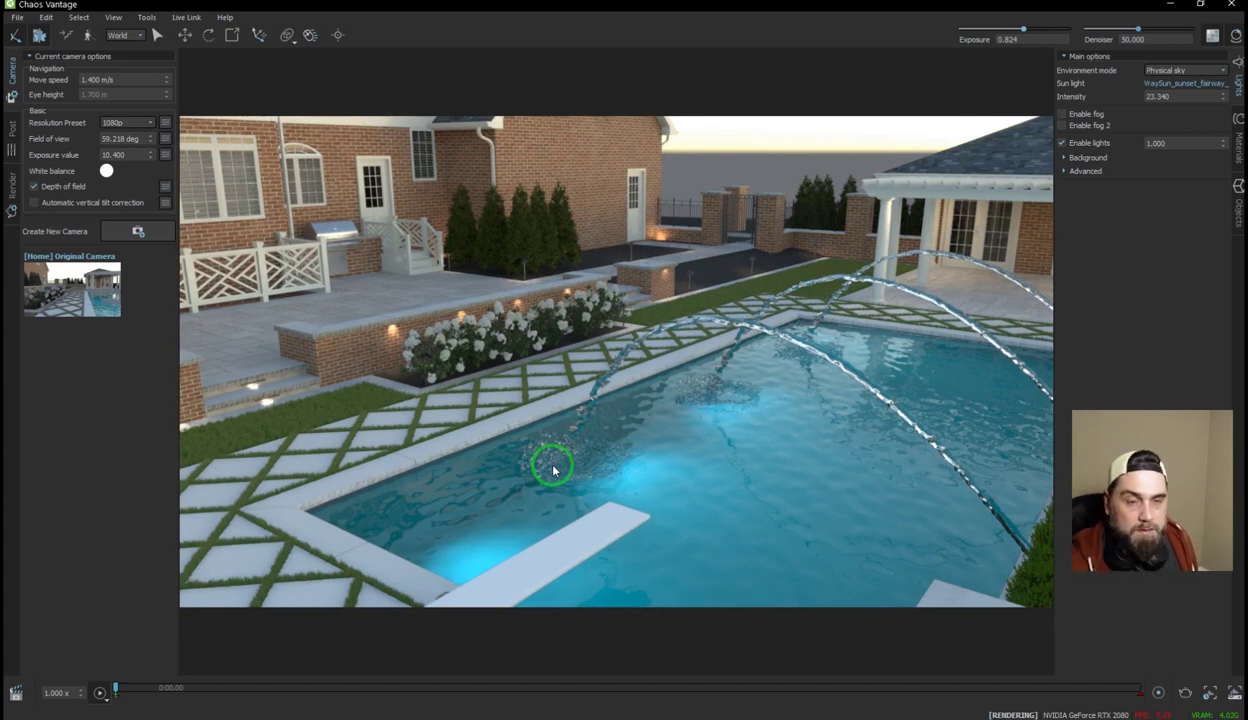
Step: Walk through the property in full-screen free look, examining the pool house, gate, patio walkway, French doors and iron railing
key(p)
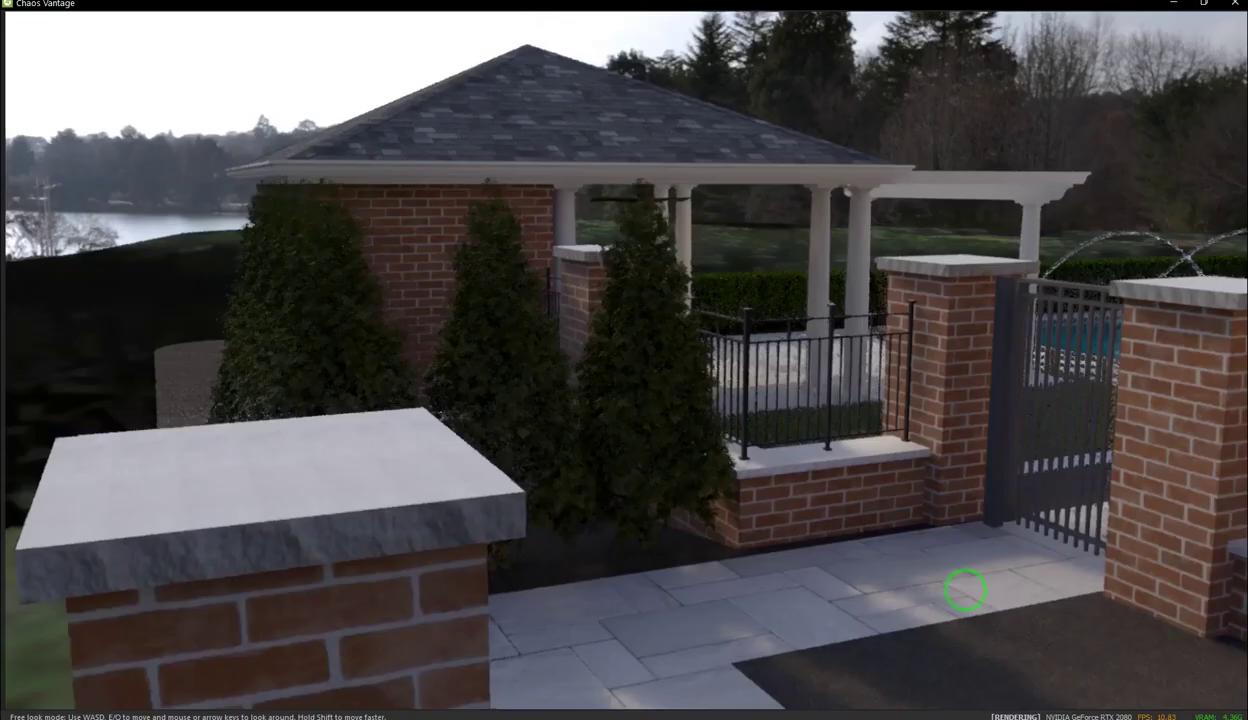
key(w)
key(w)
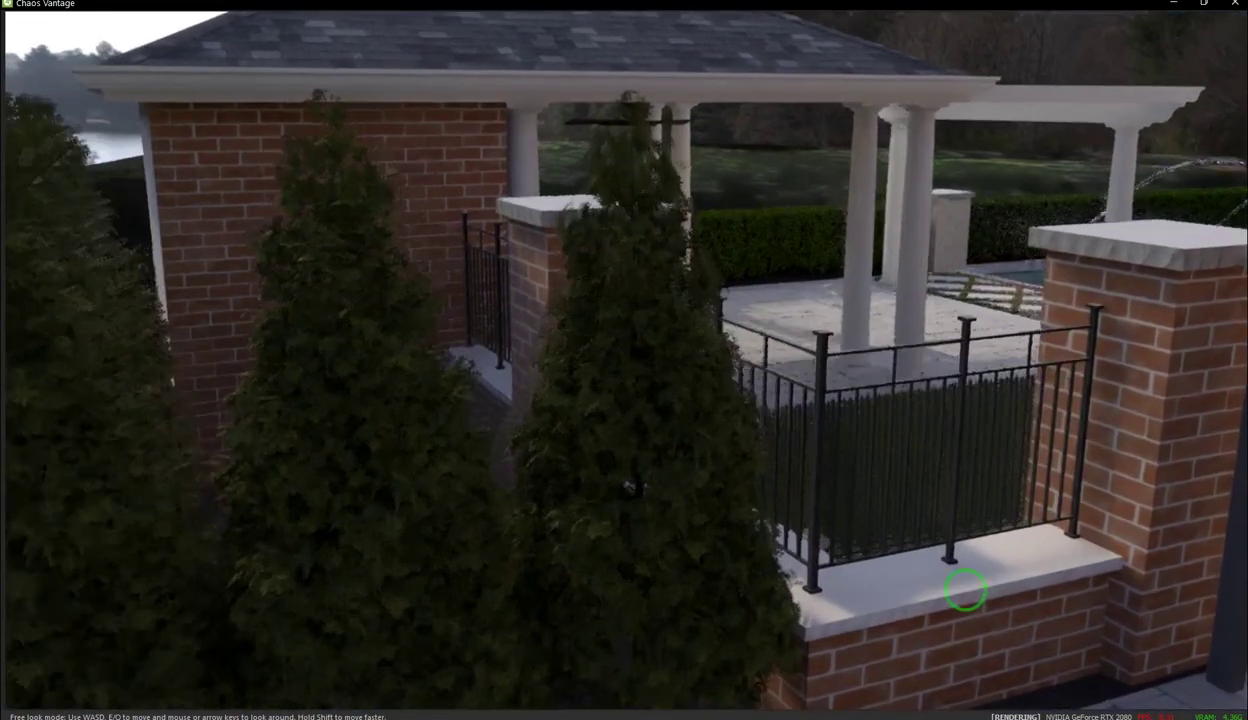
key(w)
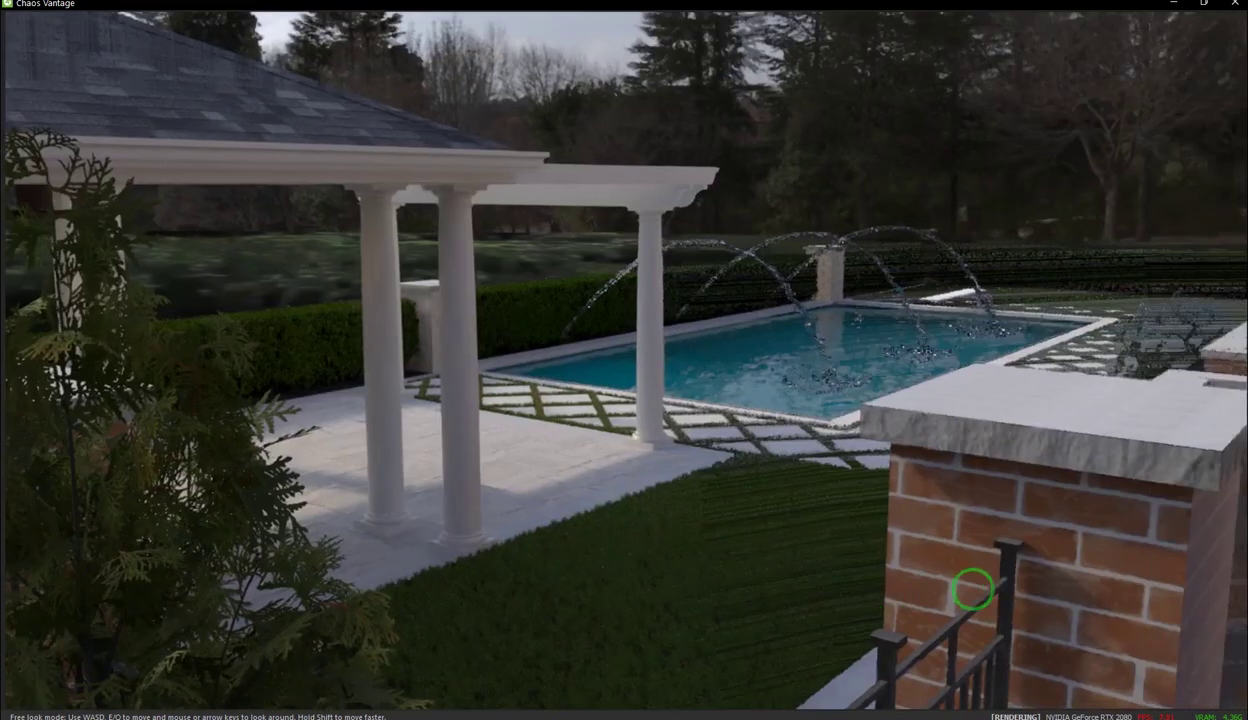
key(w)
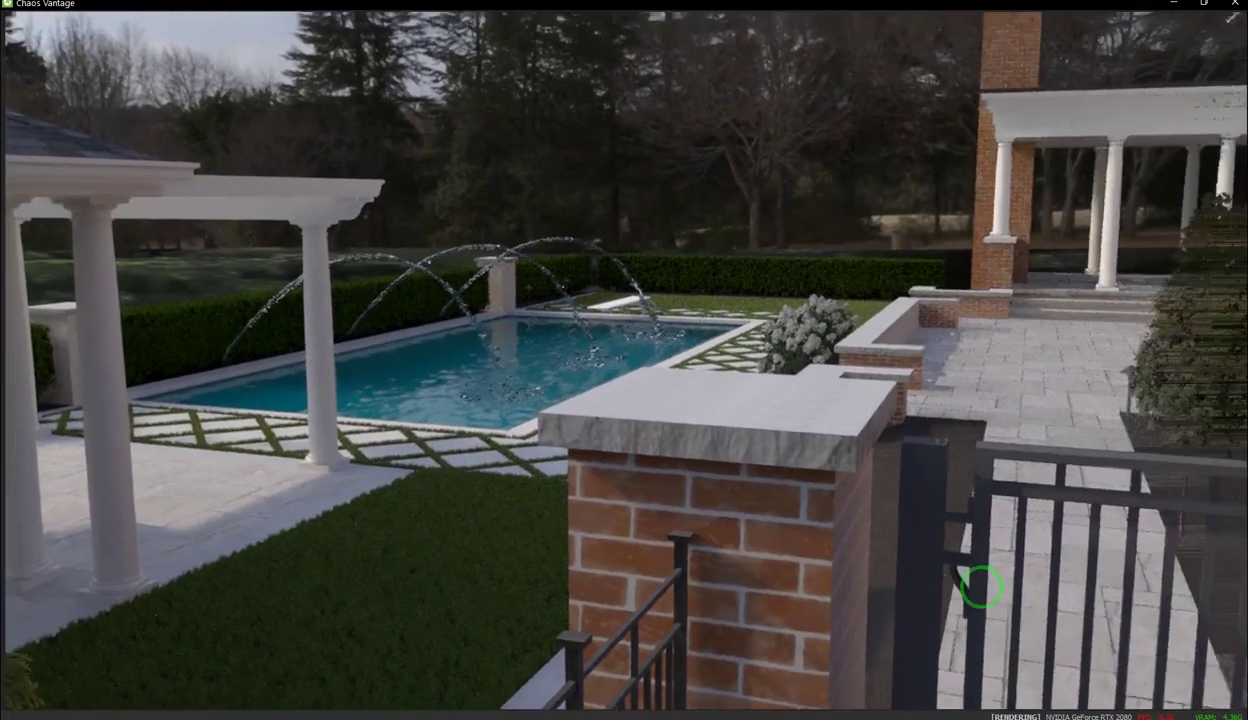
key(w)
drag(982, 587, 962, 590)
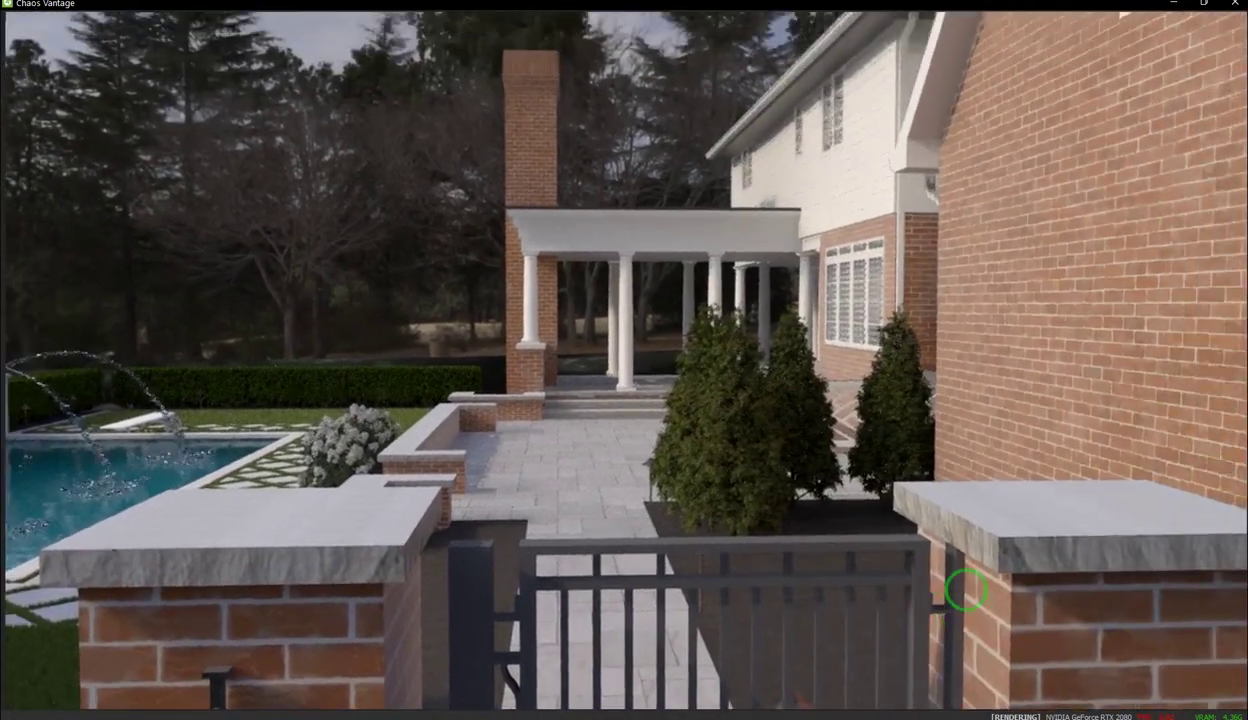
key(w)
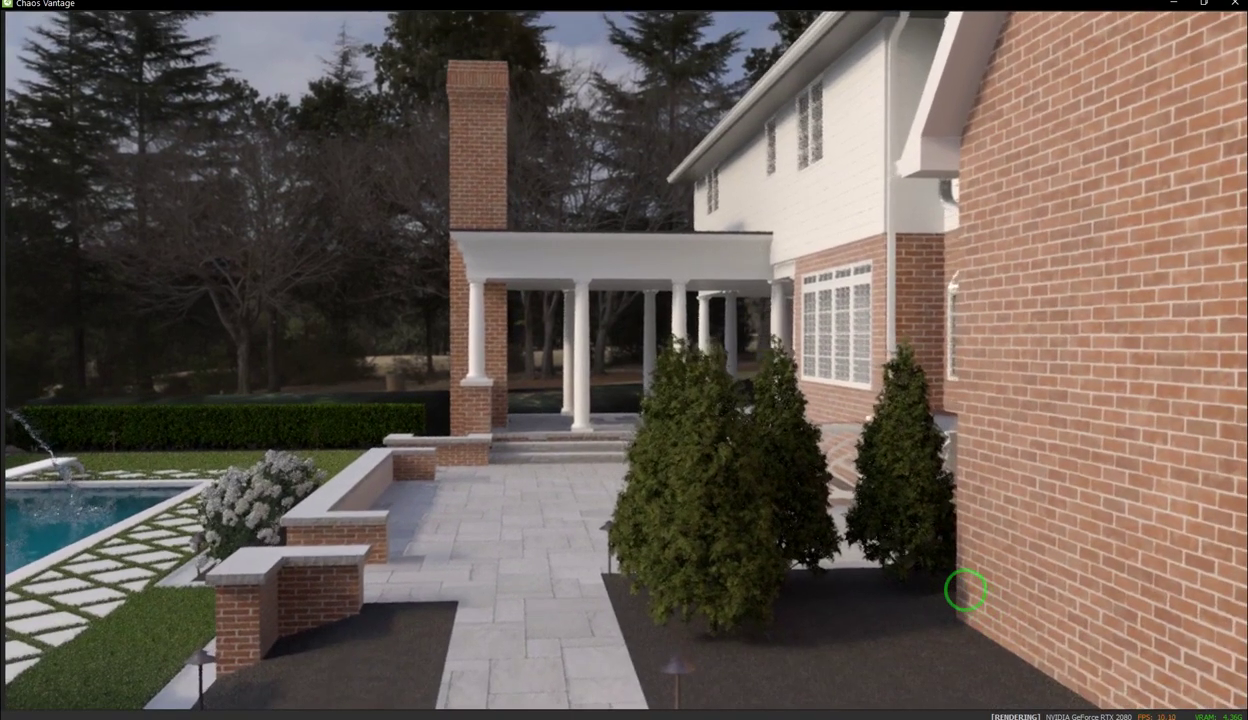
key(w)
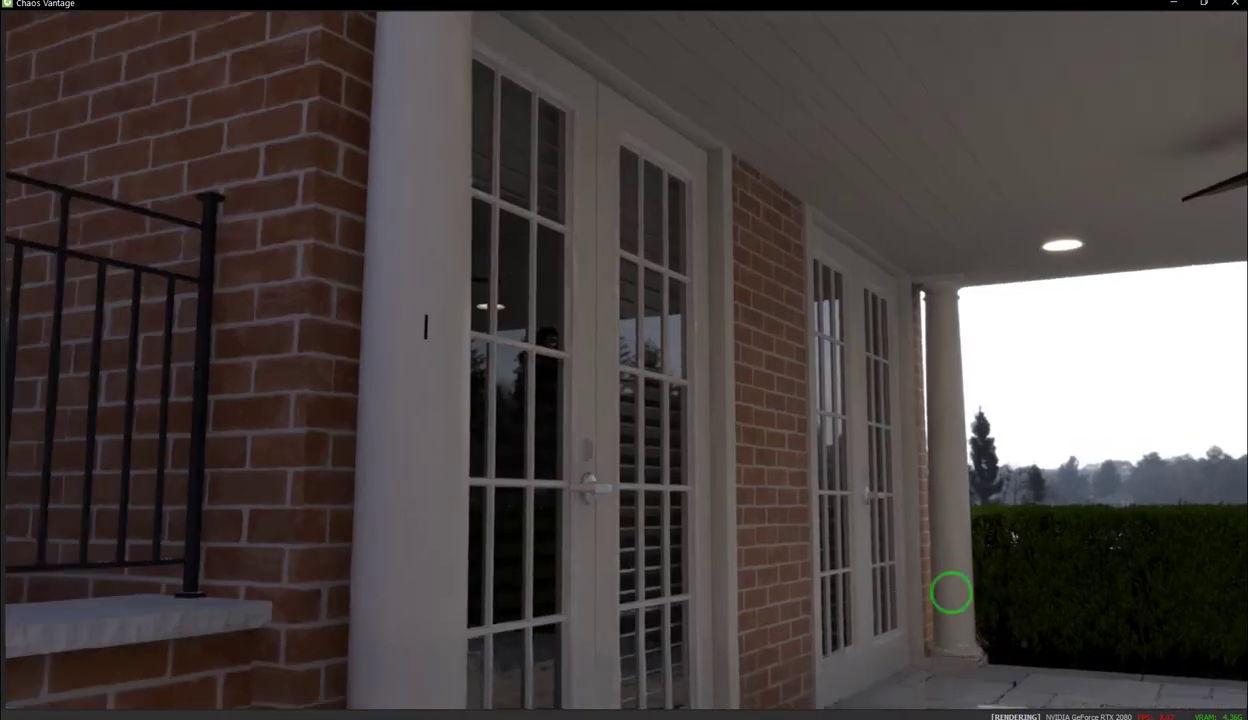
mouse_move(951, 592)
mouse_down()
mouse_move(925, 580)
mouse_move(961, 590)
mouse_up()
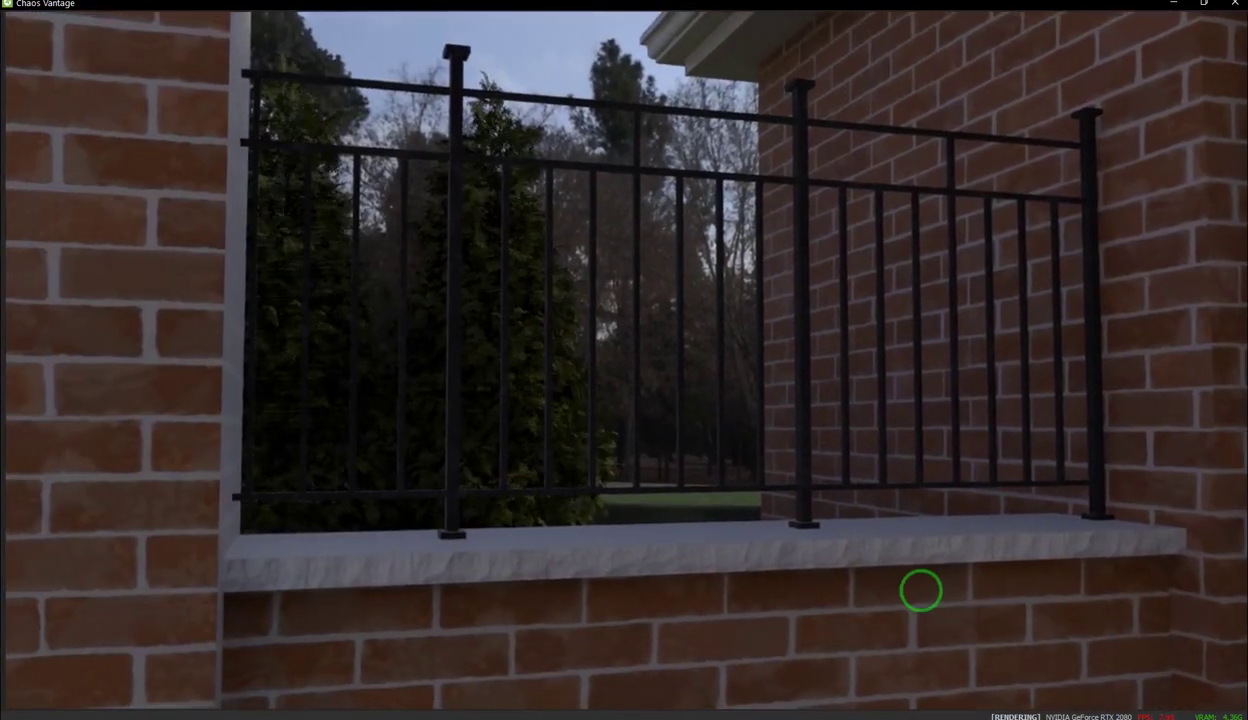